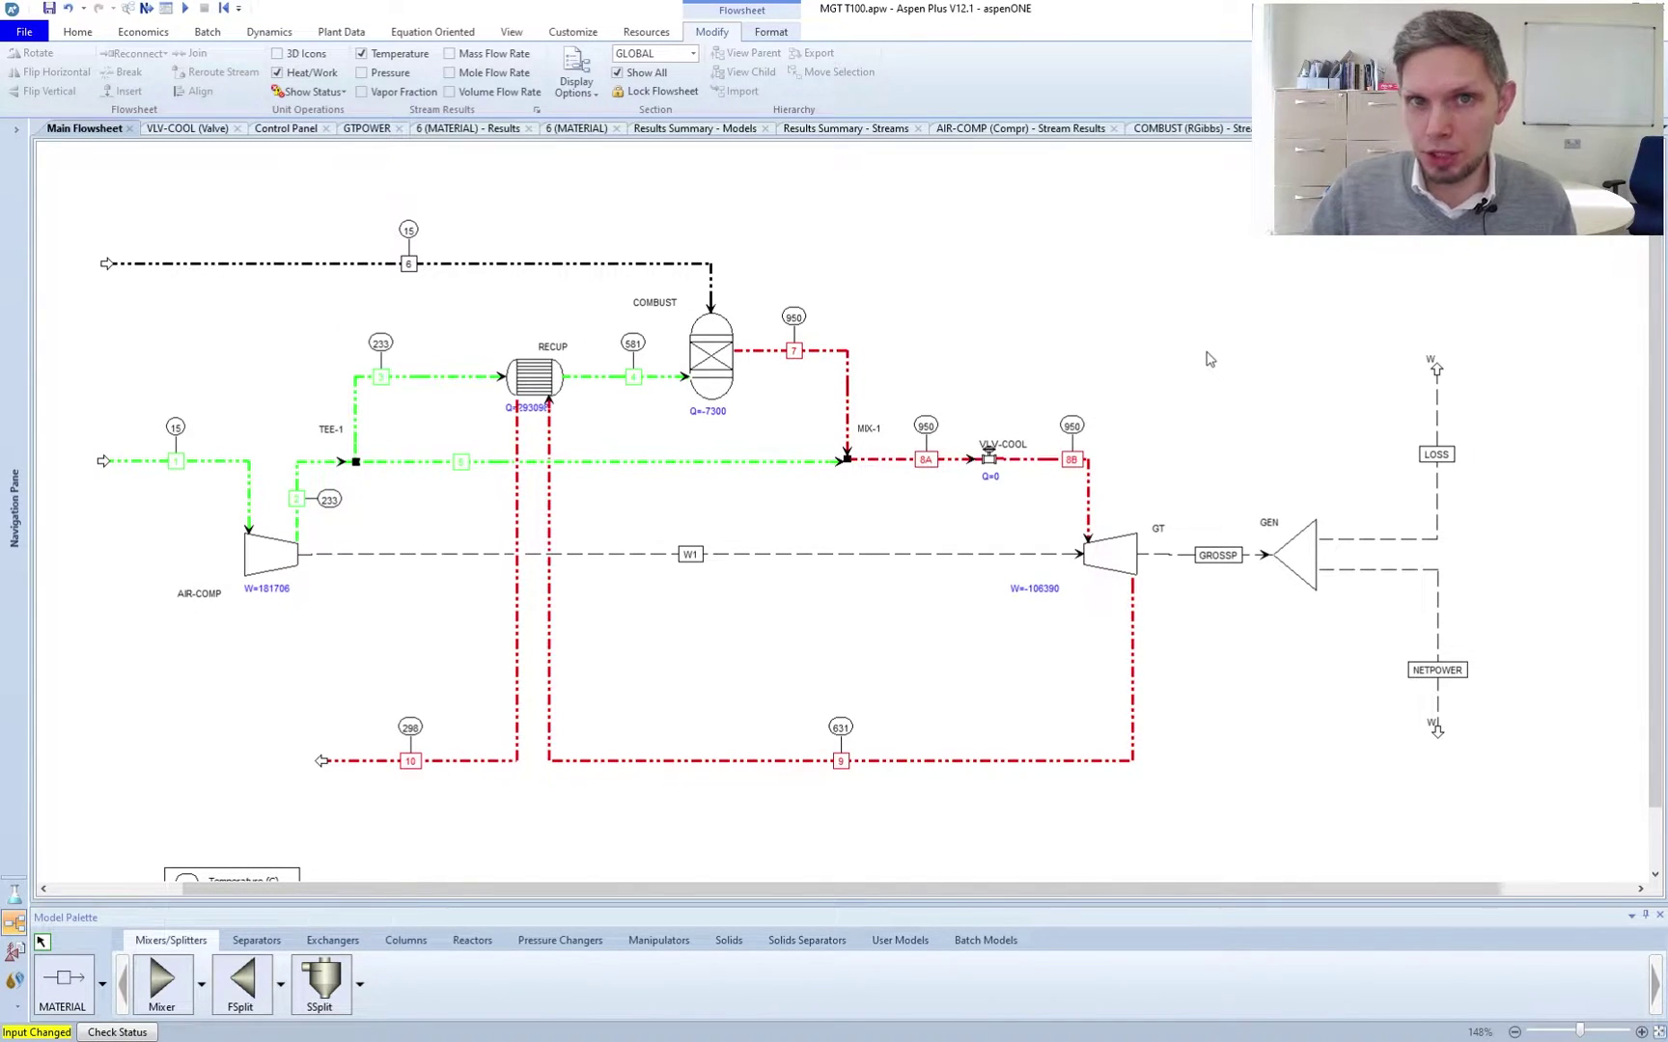
Review the fuel stream 6 input form and the COMBUST reactor specifications
double_click(439, 267)
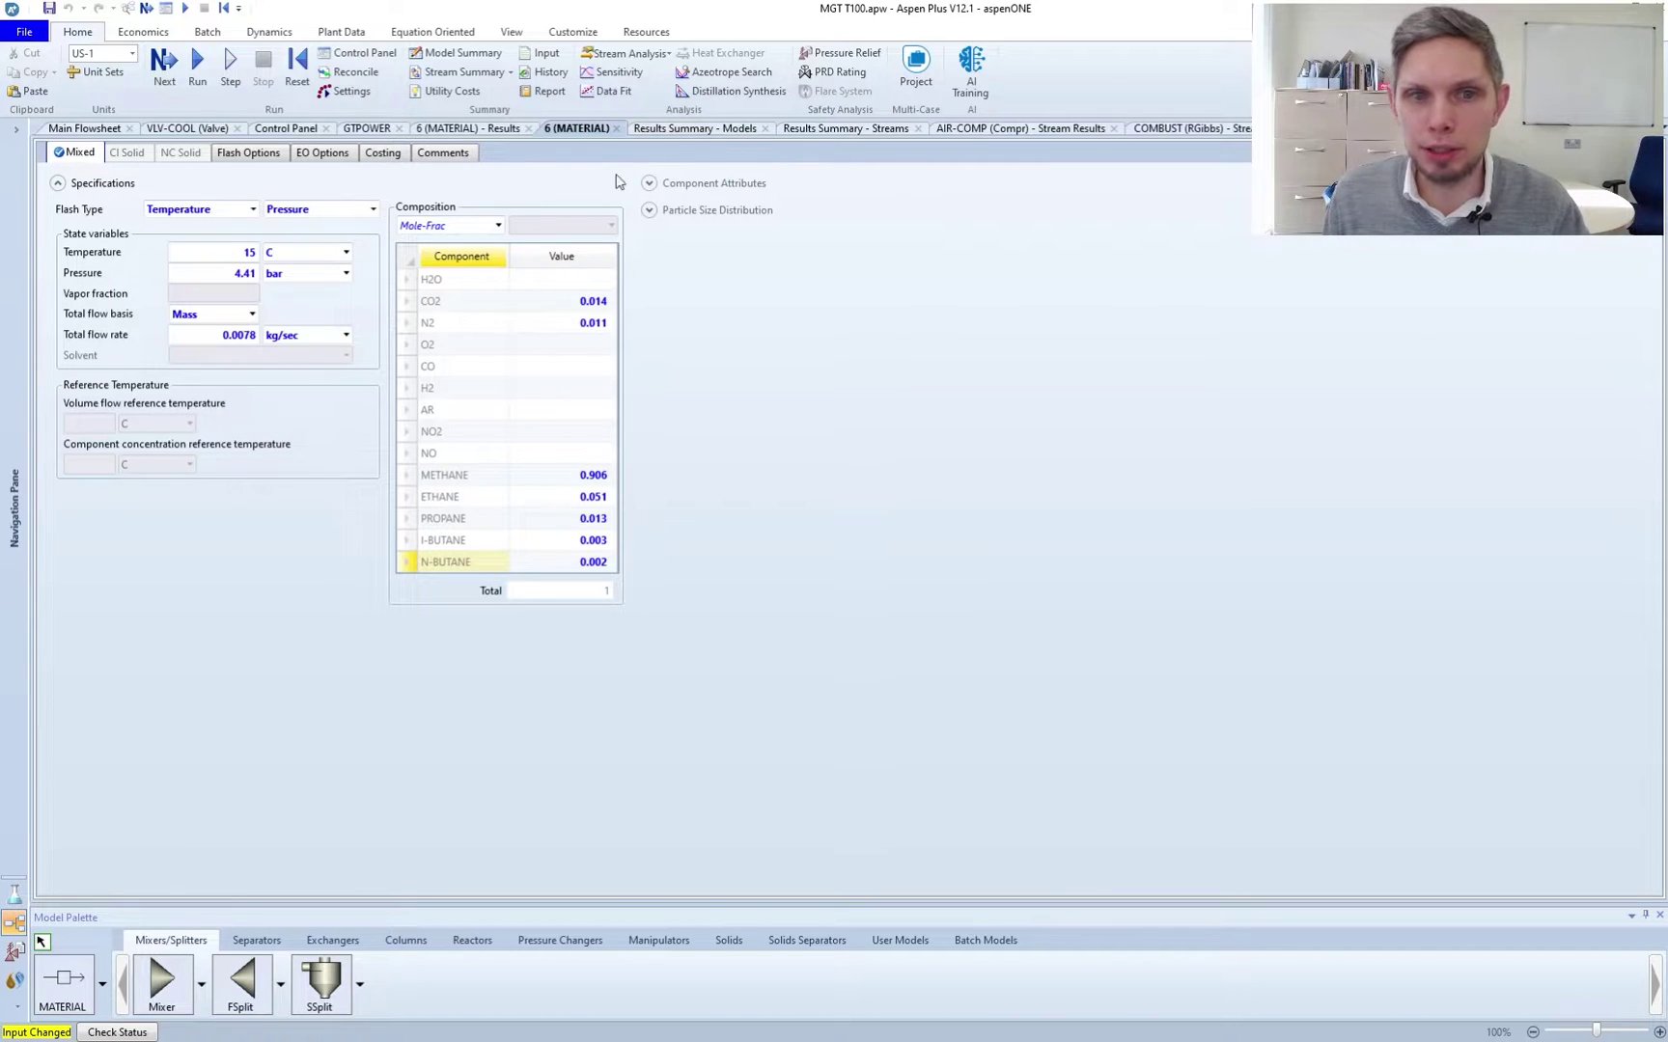
left_click(86, 129)
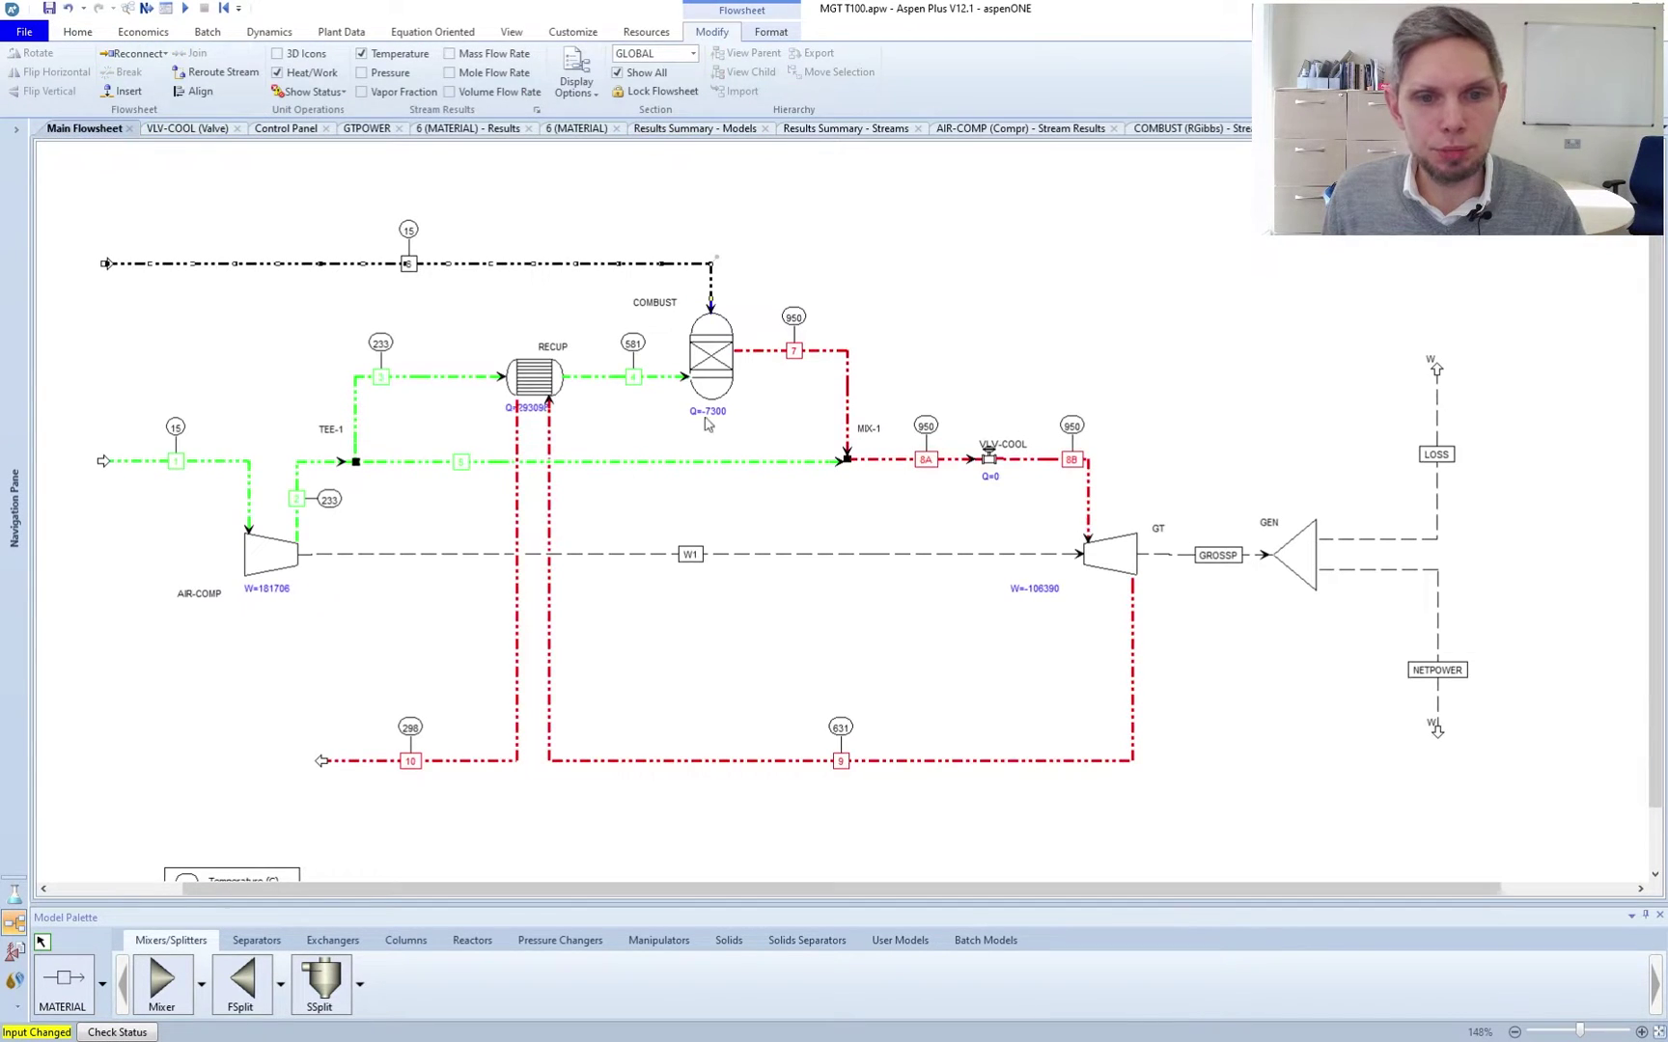
left_click(707, 365)
double_click(707, 365)
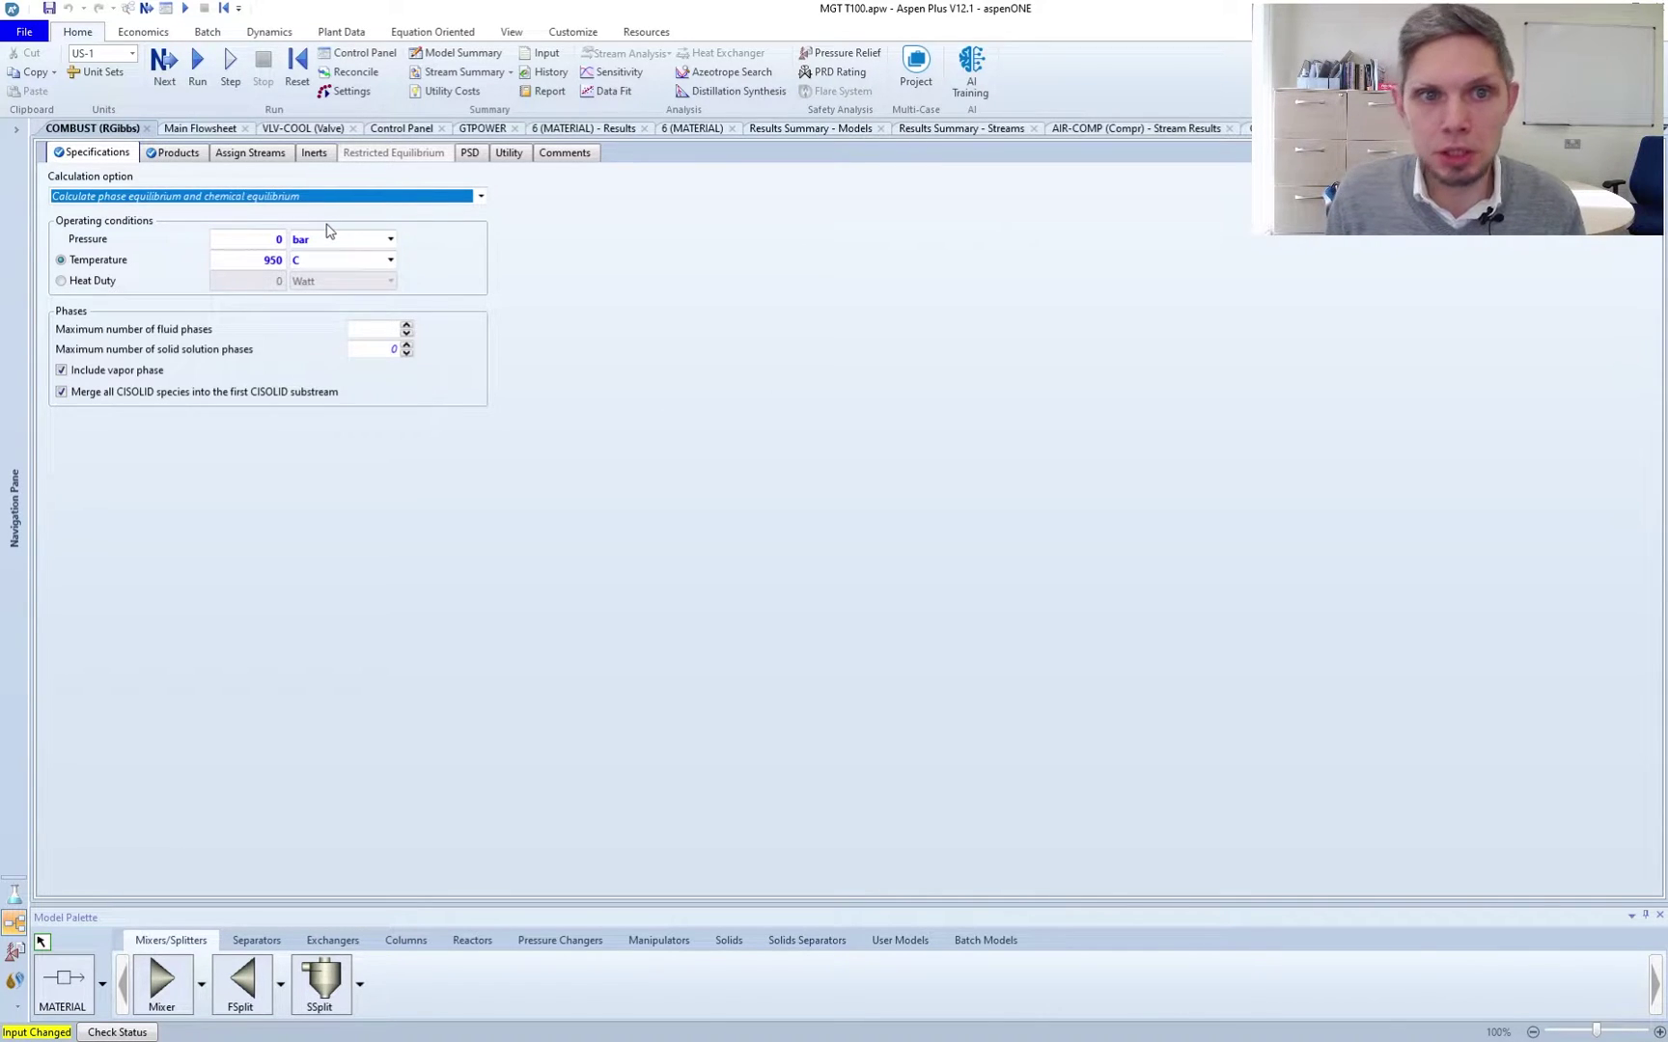
left_click(206, 130)
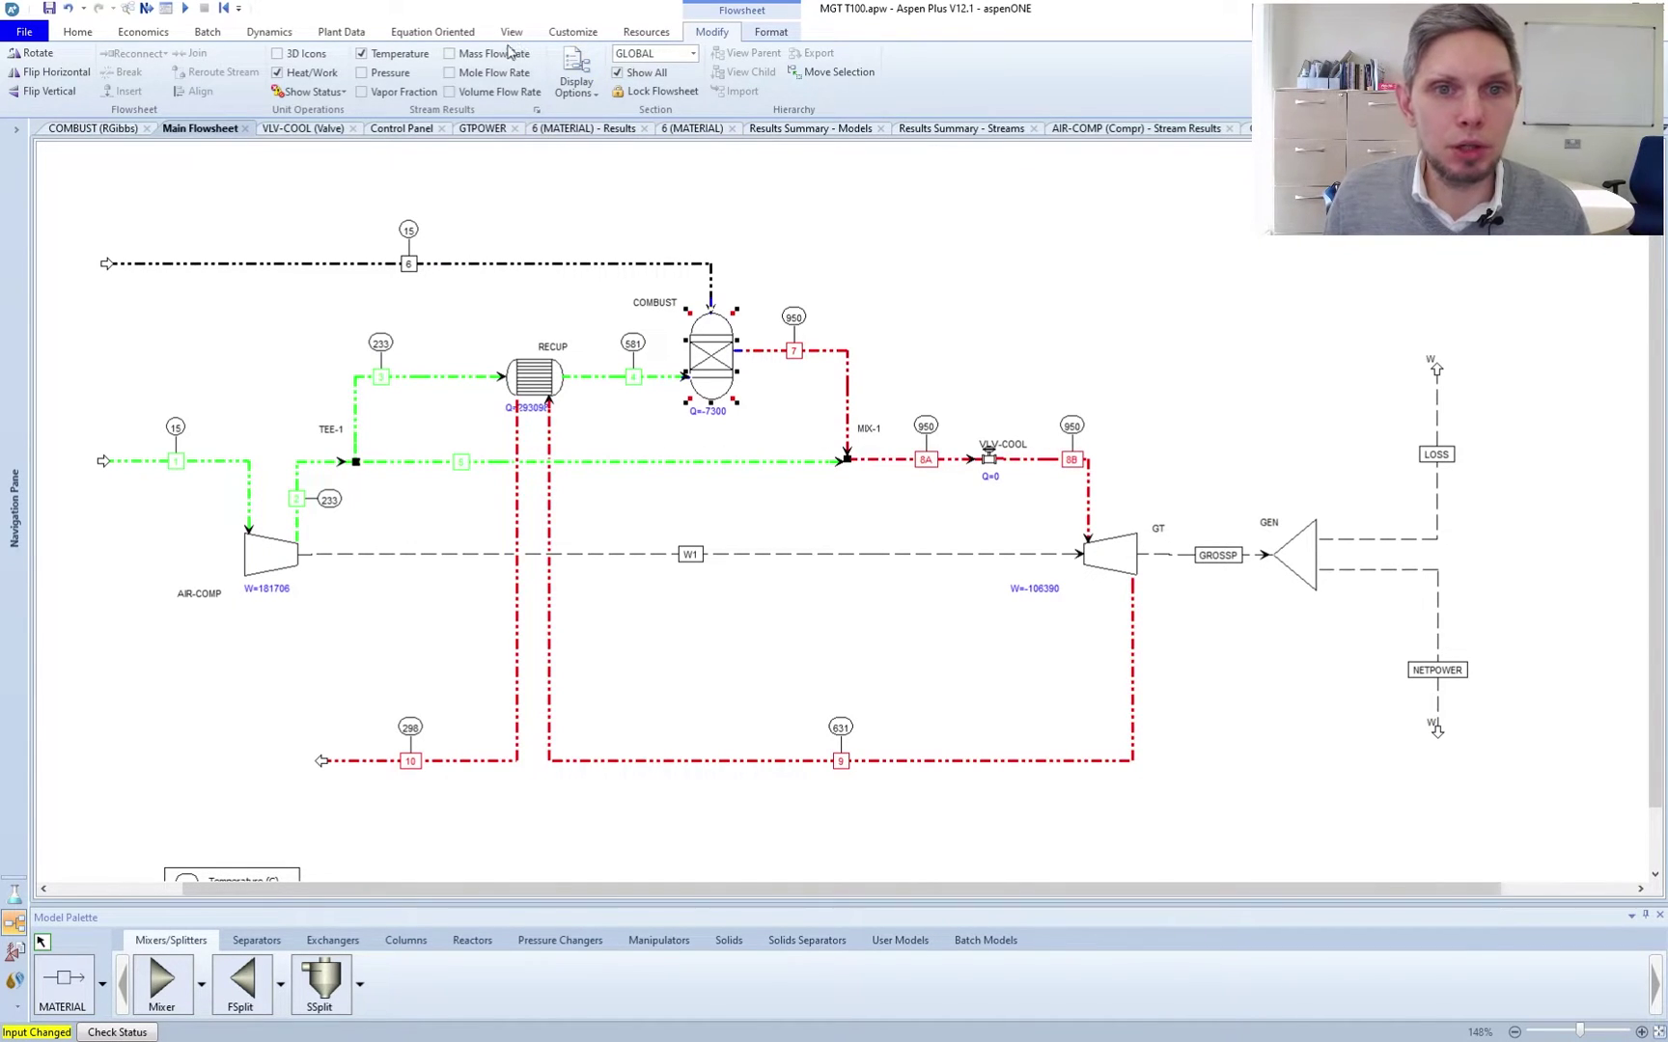
Create a new empty custom table named PERF and return to the Custom Tables list
left_click(580, 36)
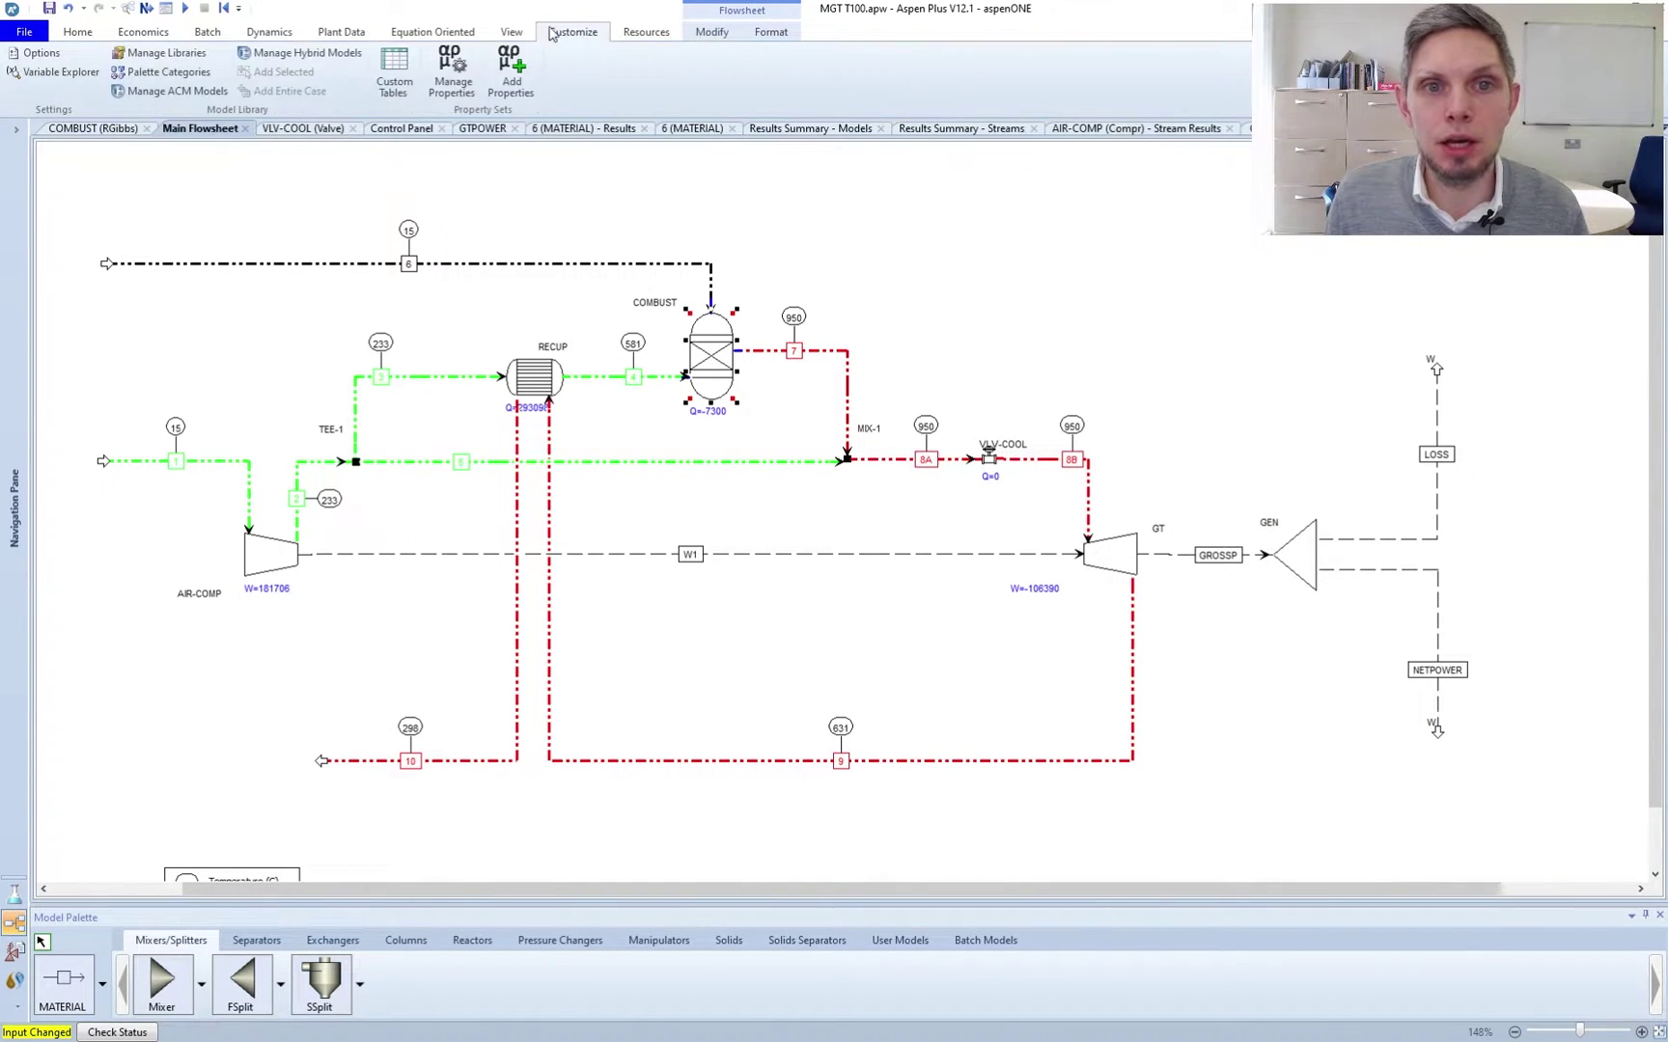
left_click(395, 72)
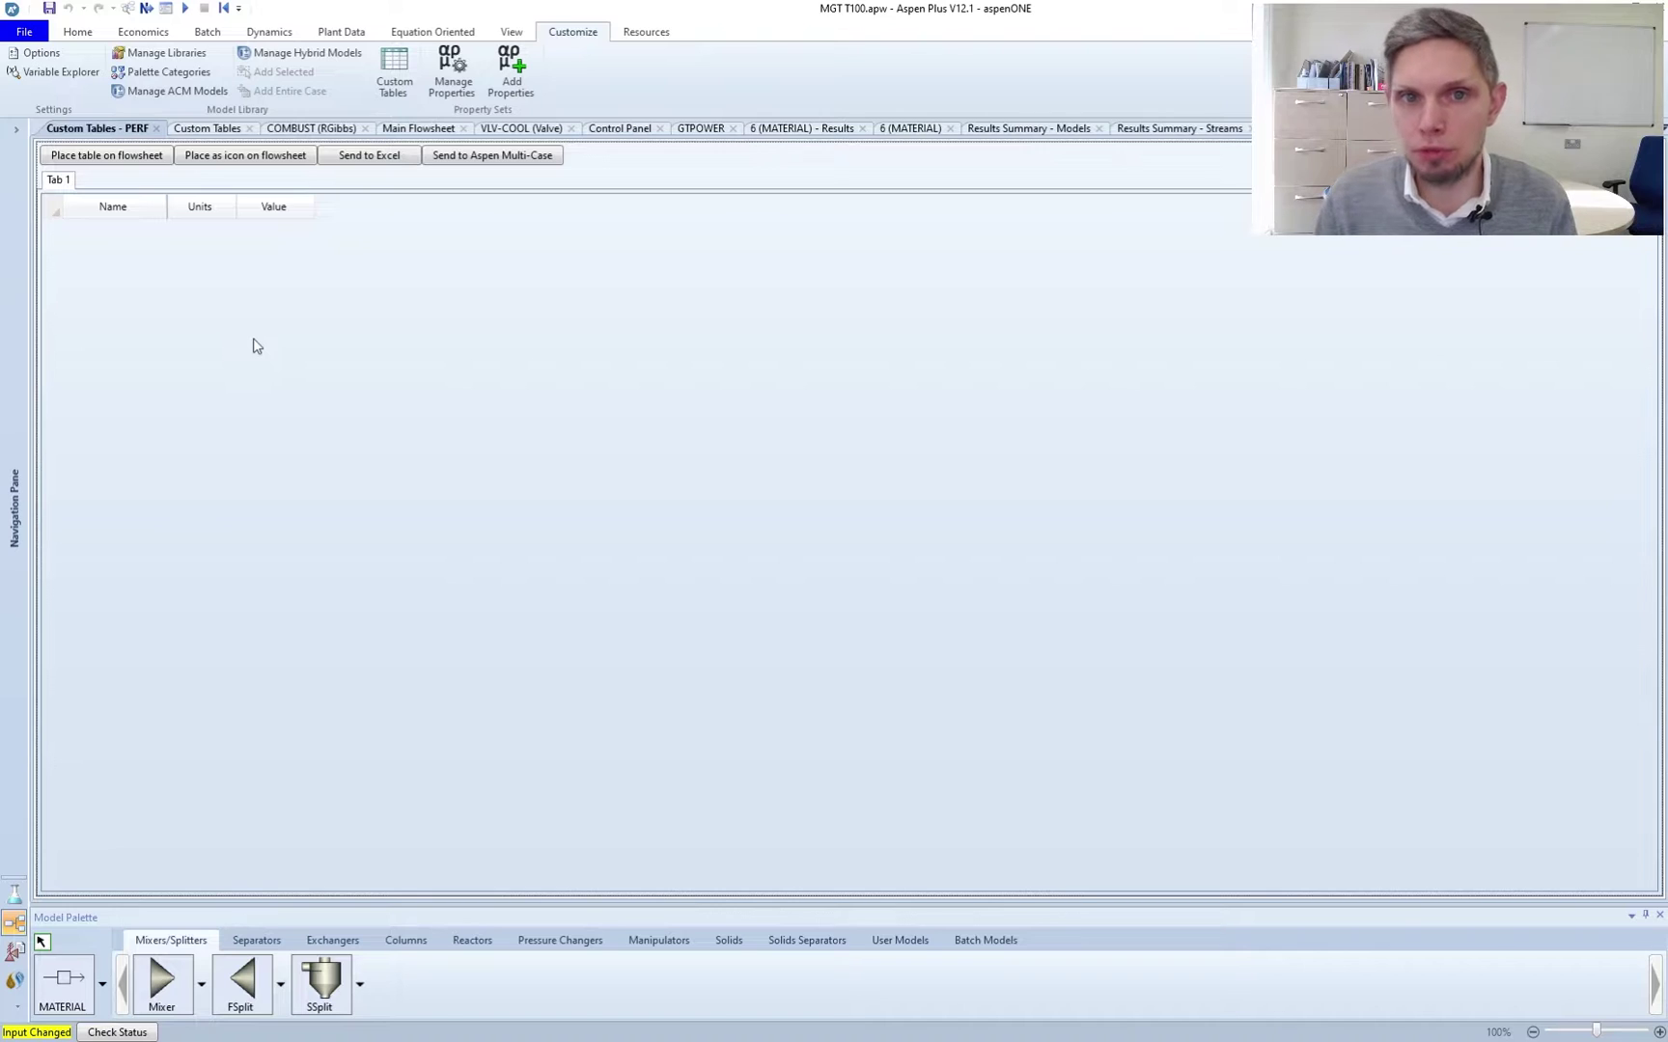
left_click(155, 128)
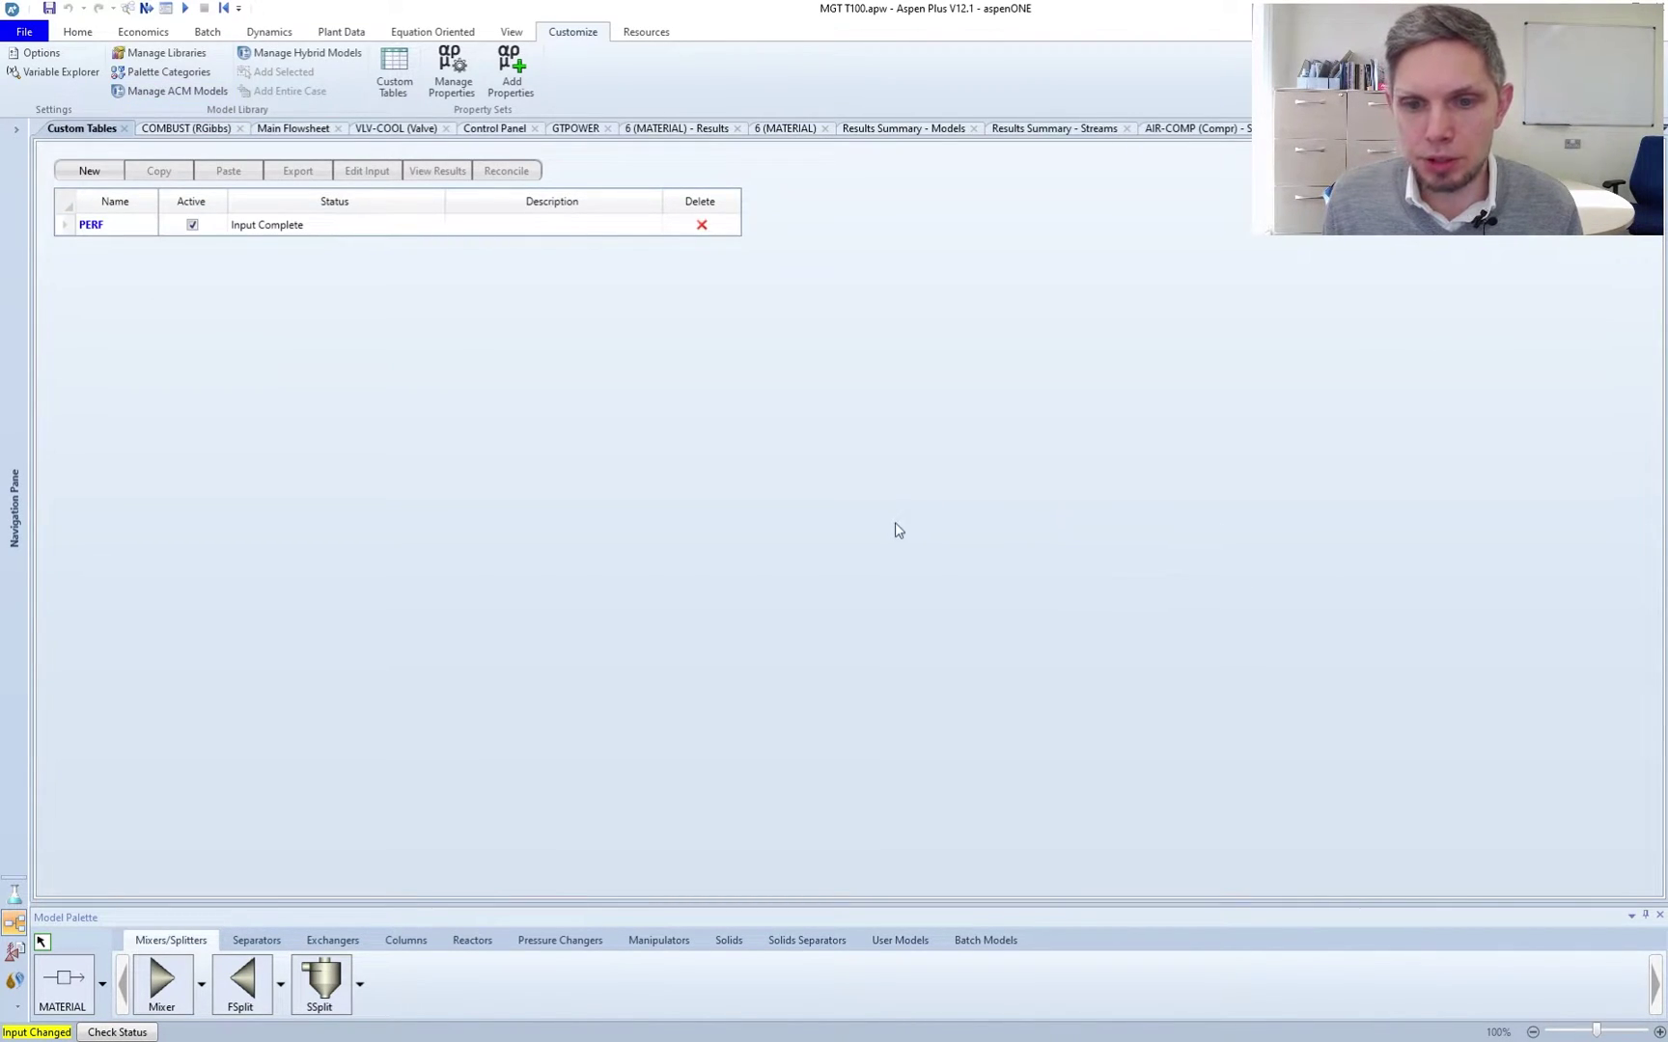
Show PERF beside the flowsheet and add stream 1's total flow 0.783 kg/sec as 'Air flow rate'
left_click(666, 365)
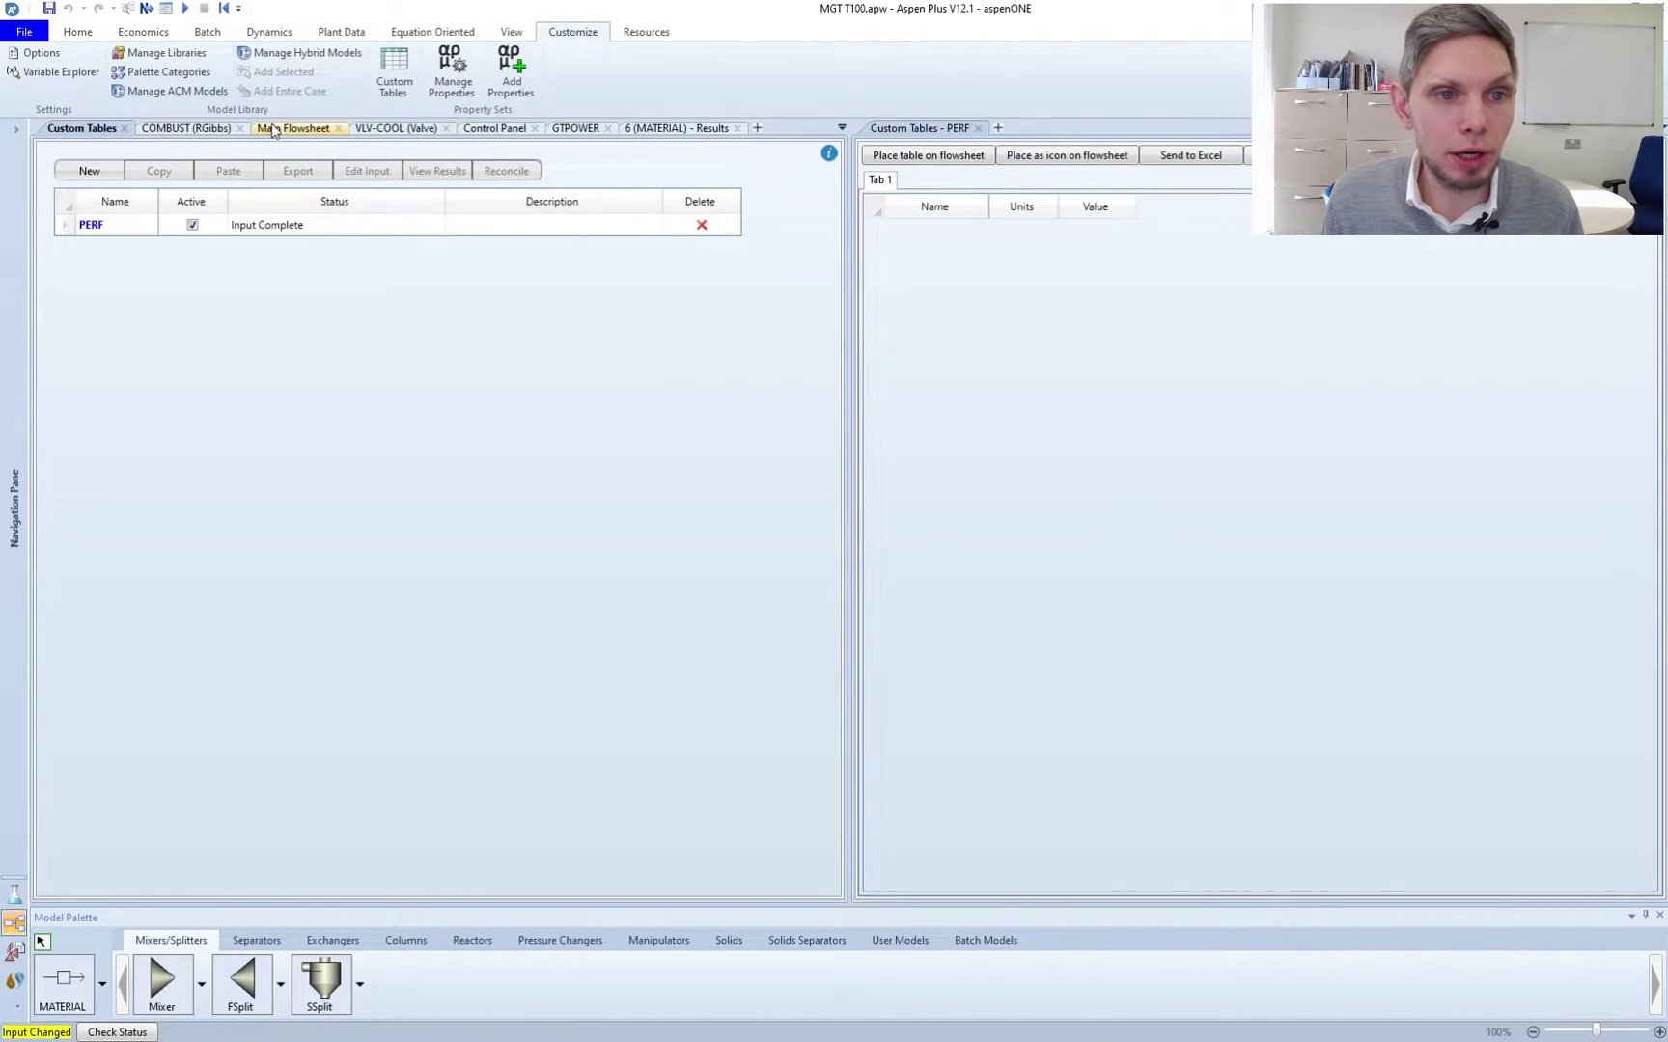
left_click(273, 129)
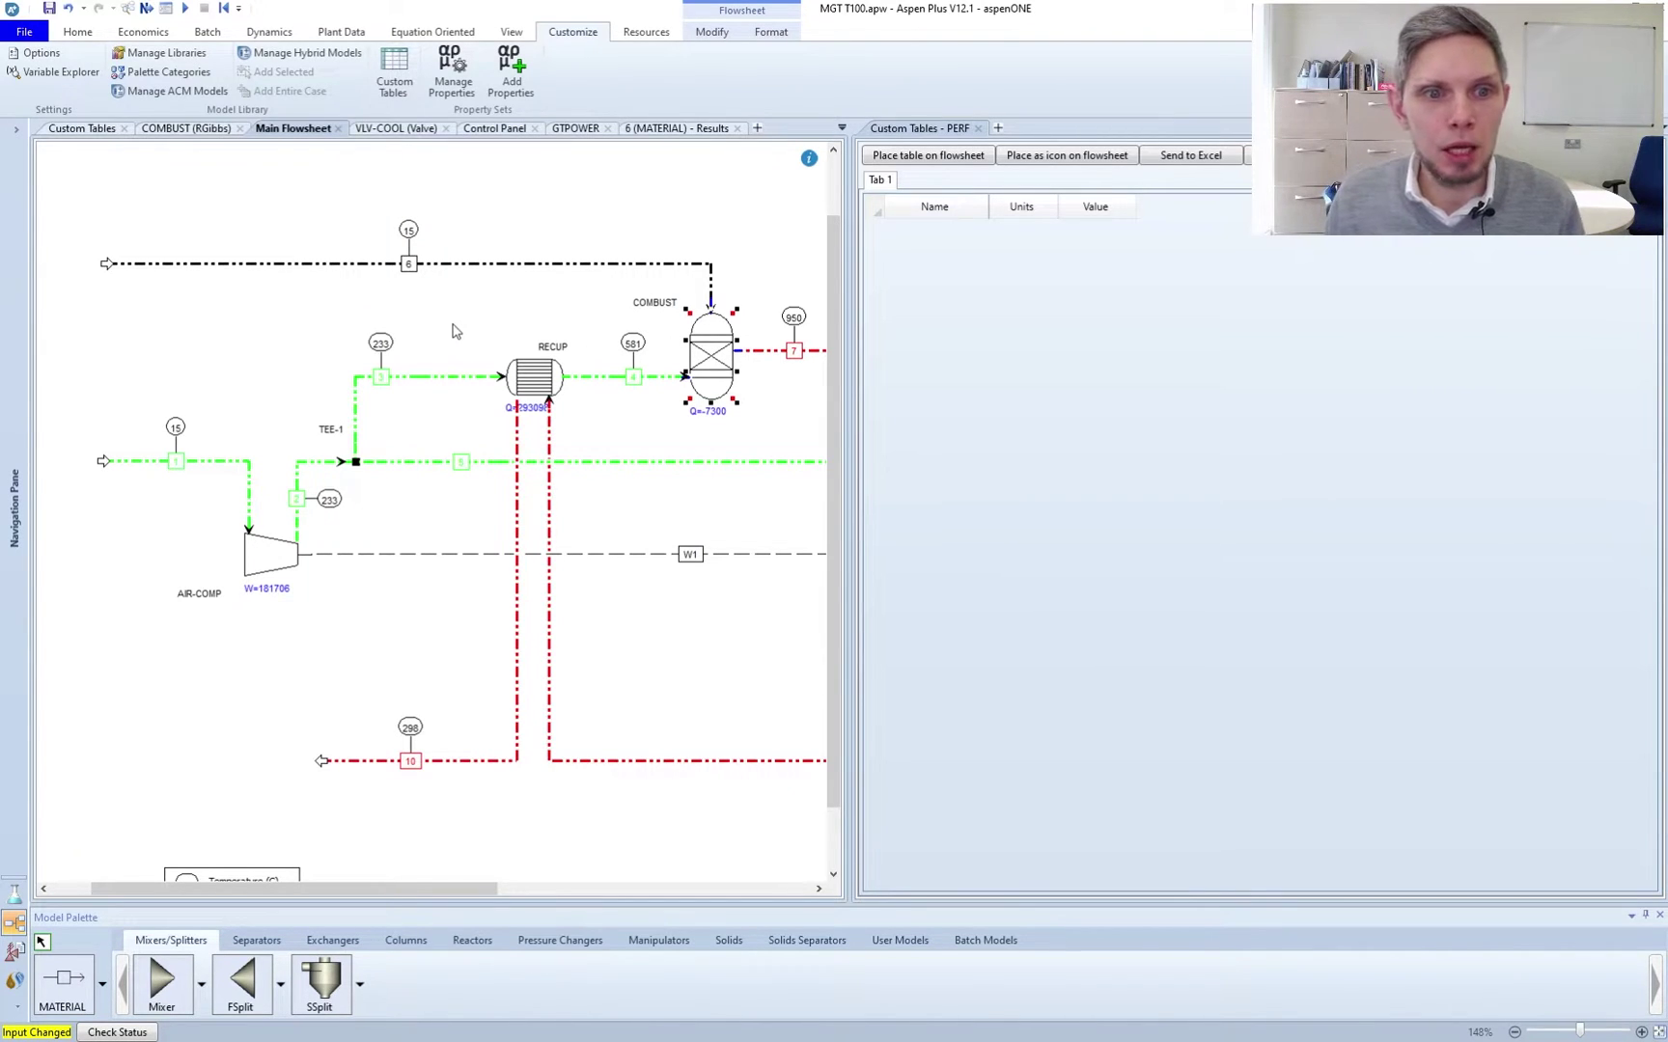
left_click(472, 316)
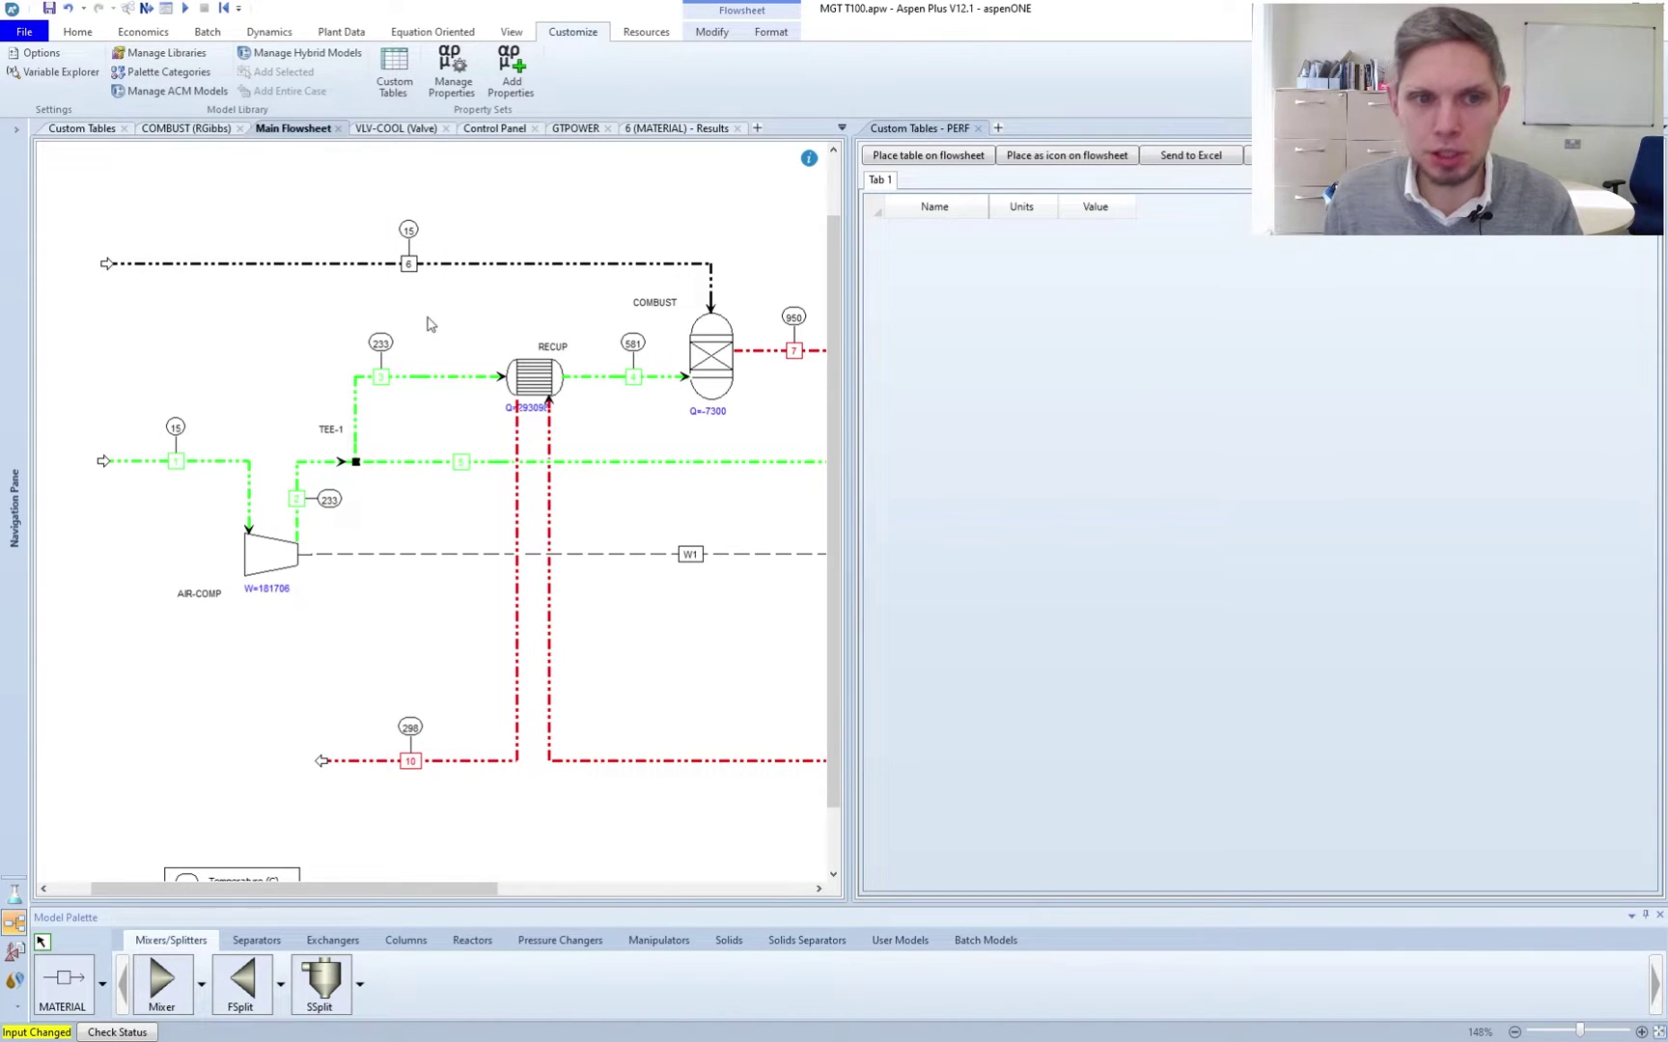
double_click(214, 461)
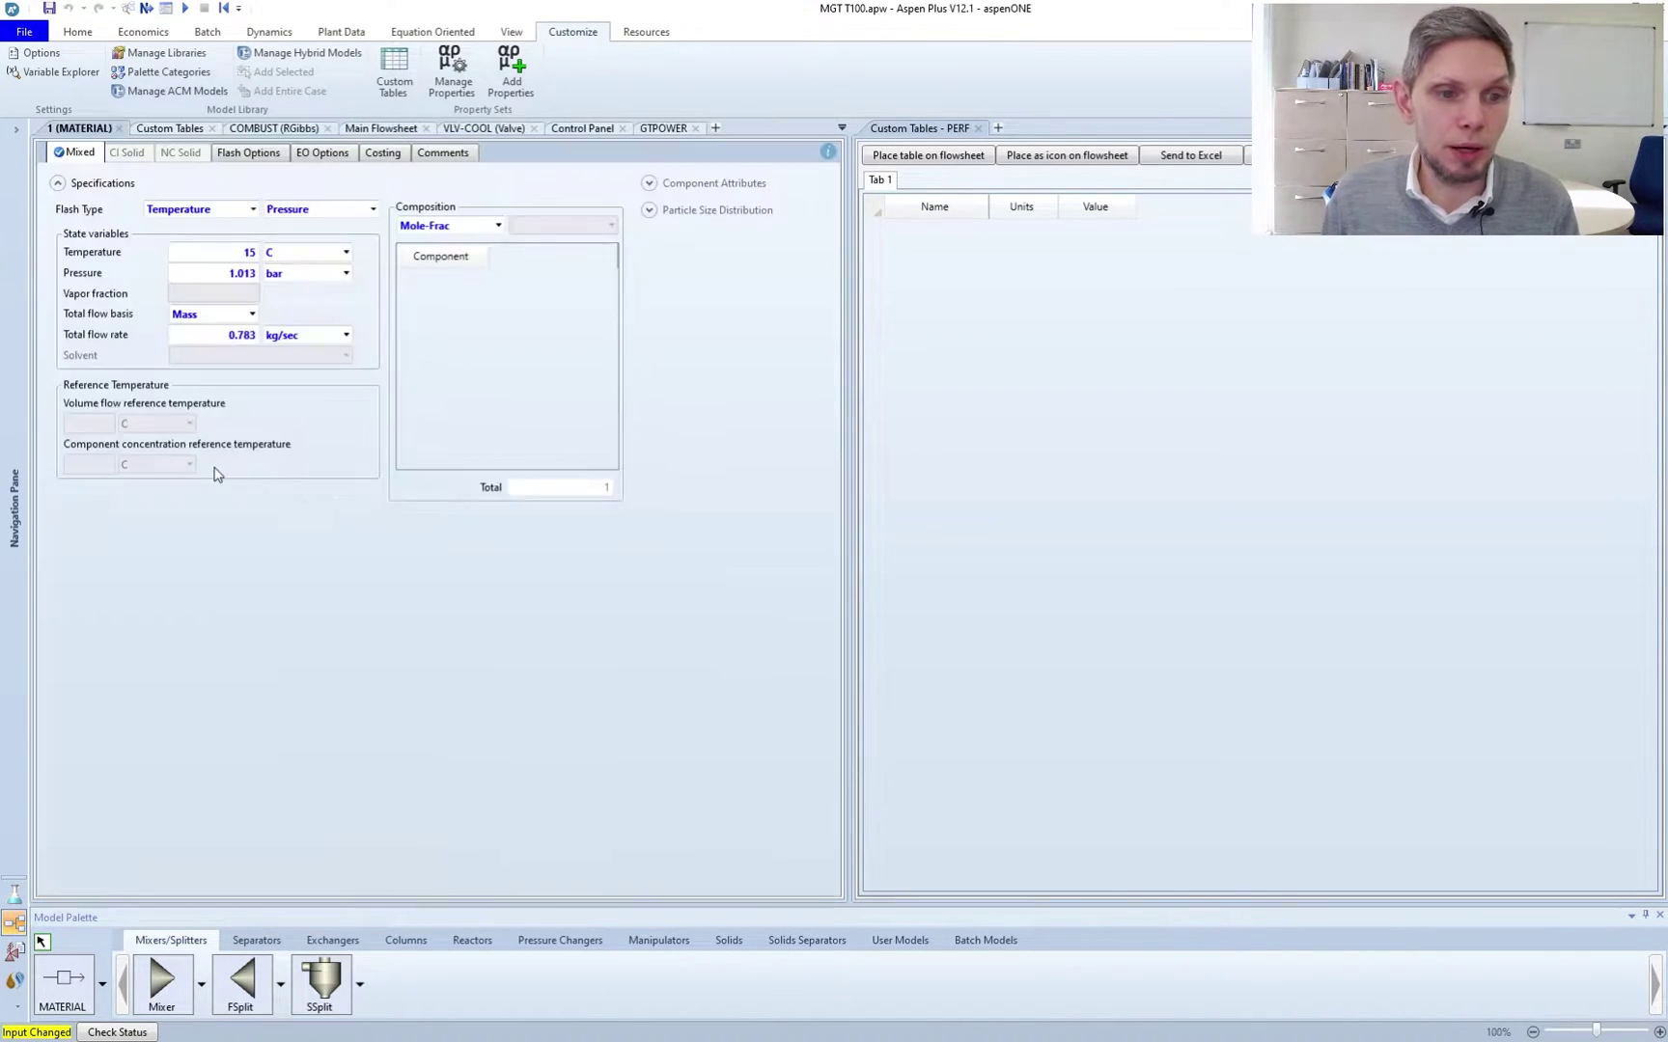
left_click(245, 338)
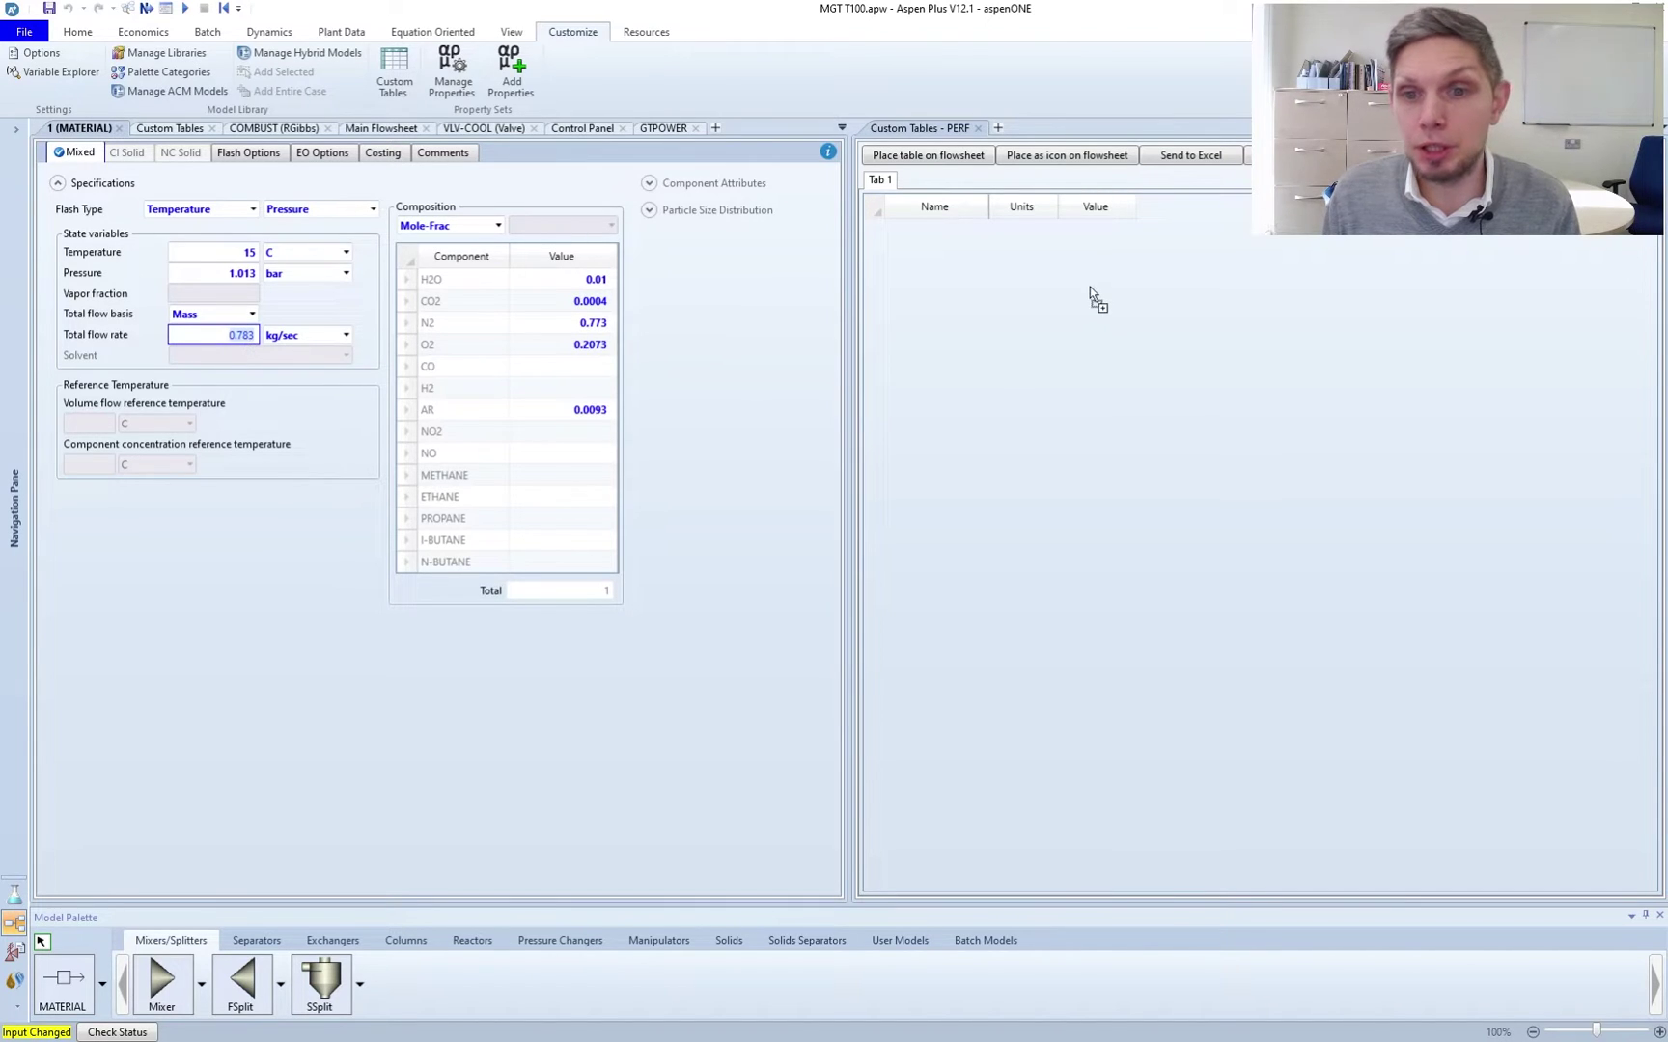
left_click_drag(1089, 286, 1090, 286)
left_click(941, 241)
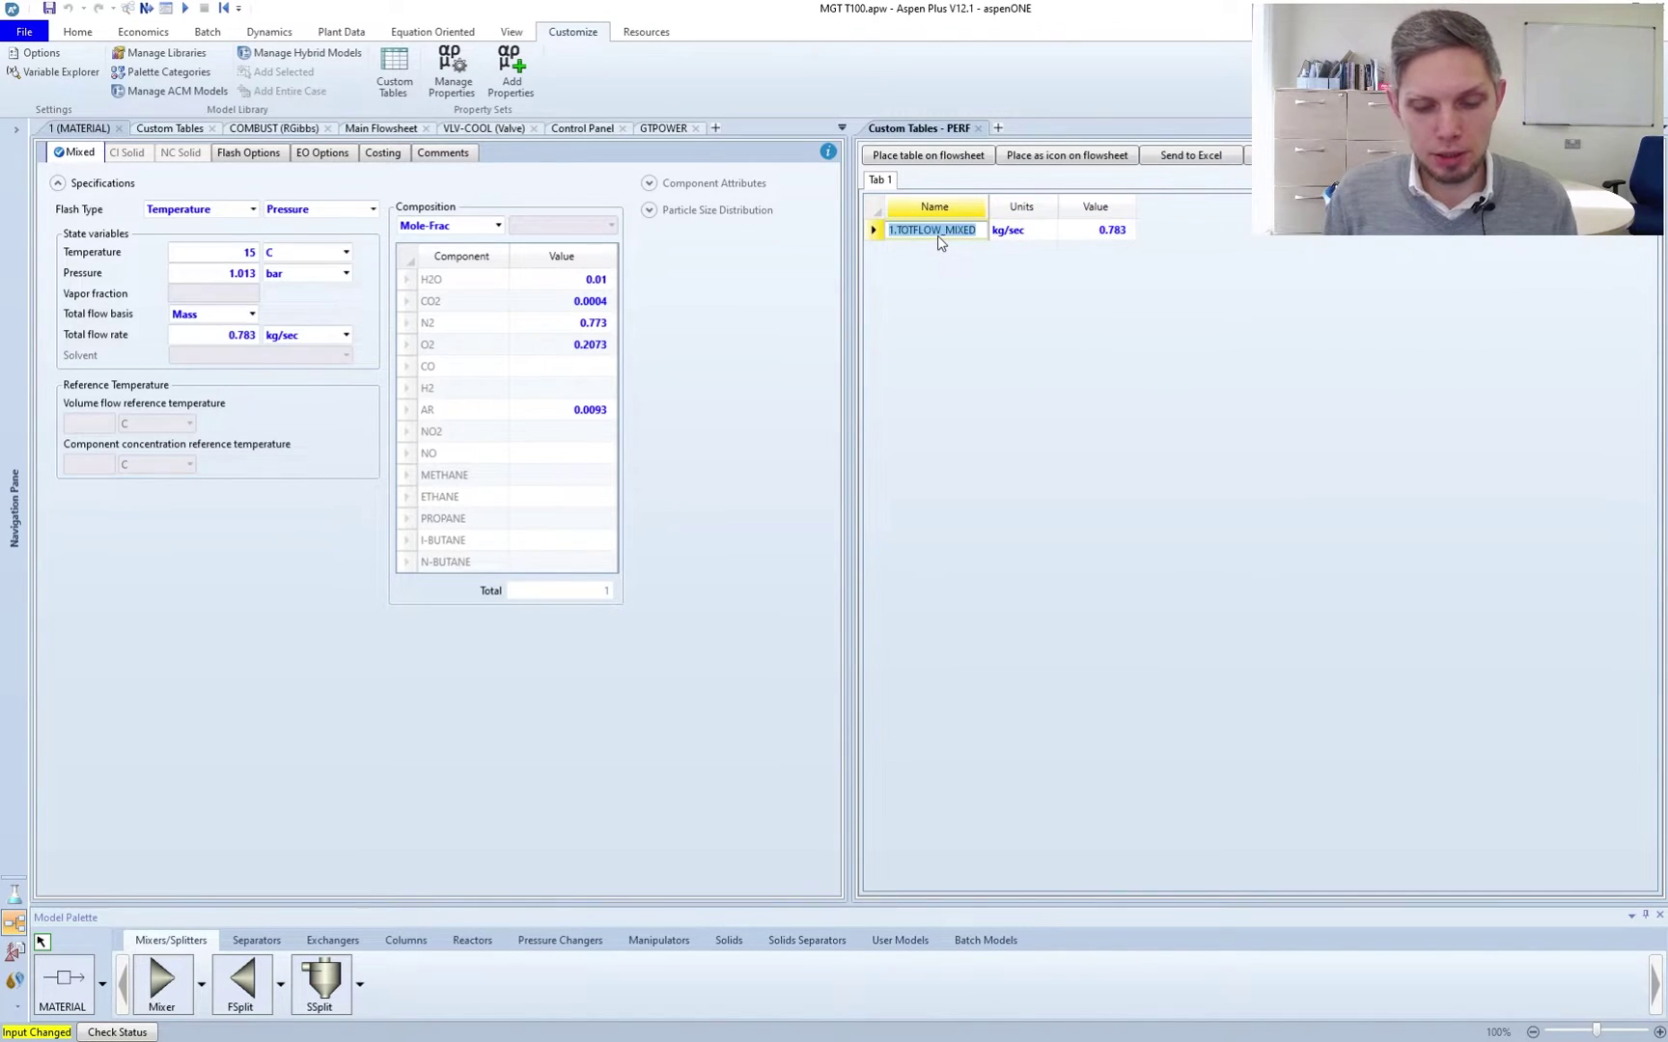
type("Ai")
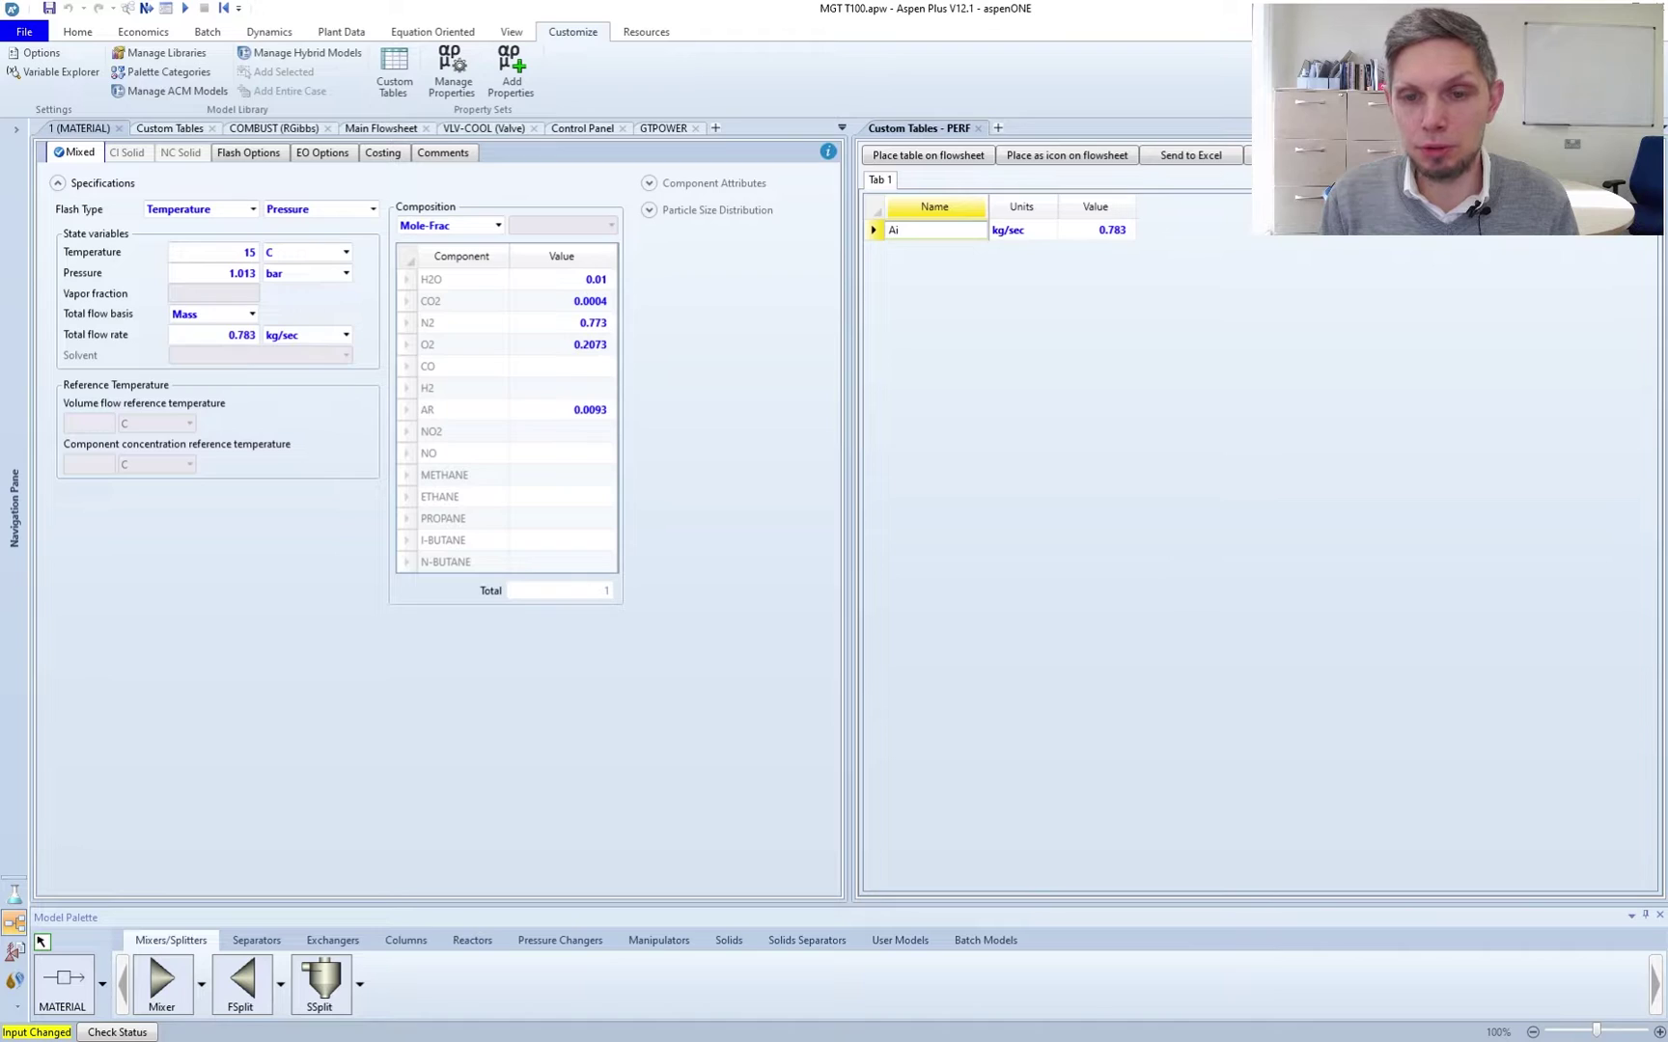
type("r flow rate")
key("Return")
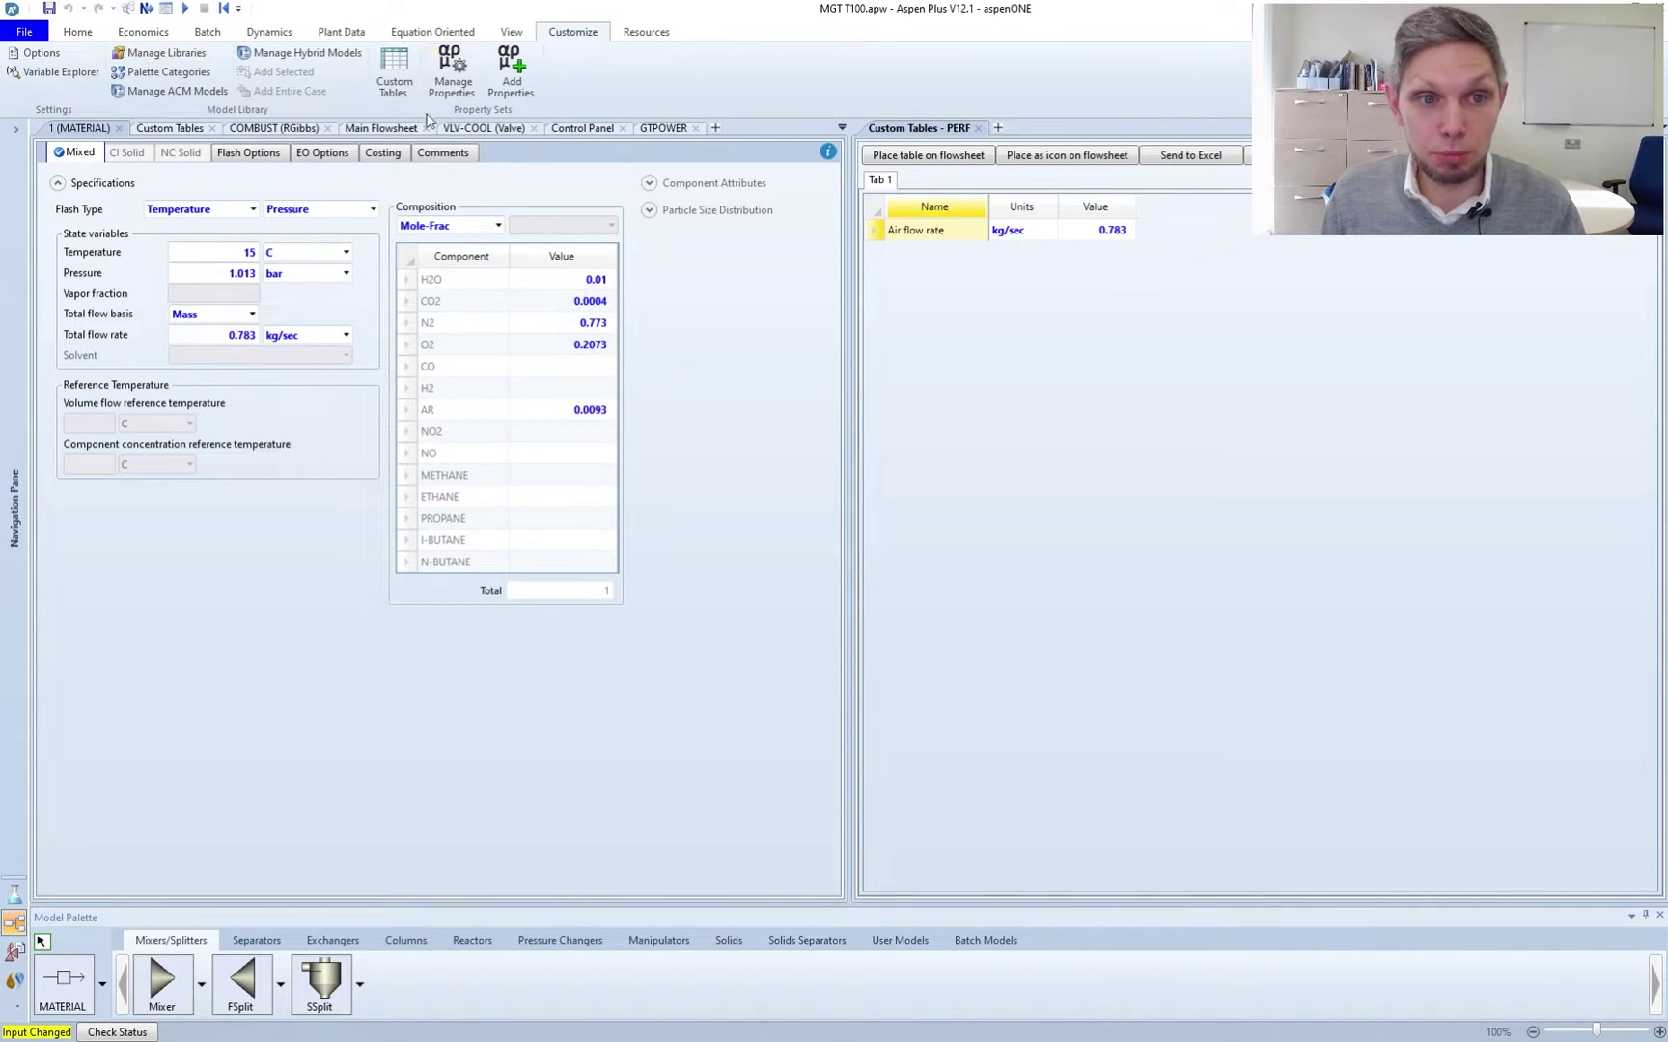
Add fuel stream 6's total flow 0.0078 kg/sec to PERF as 'Fuel flow rate'
left_click(386, 132)
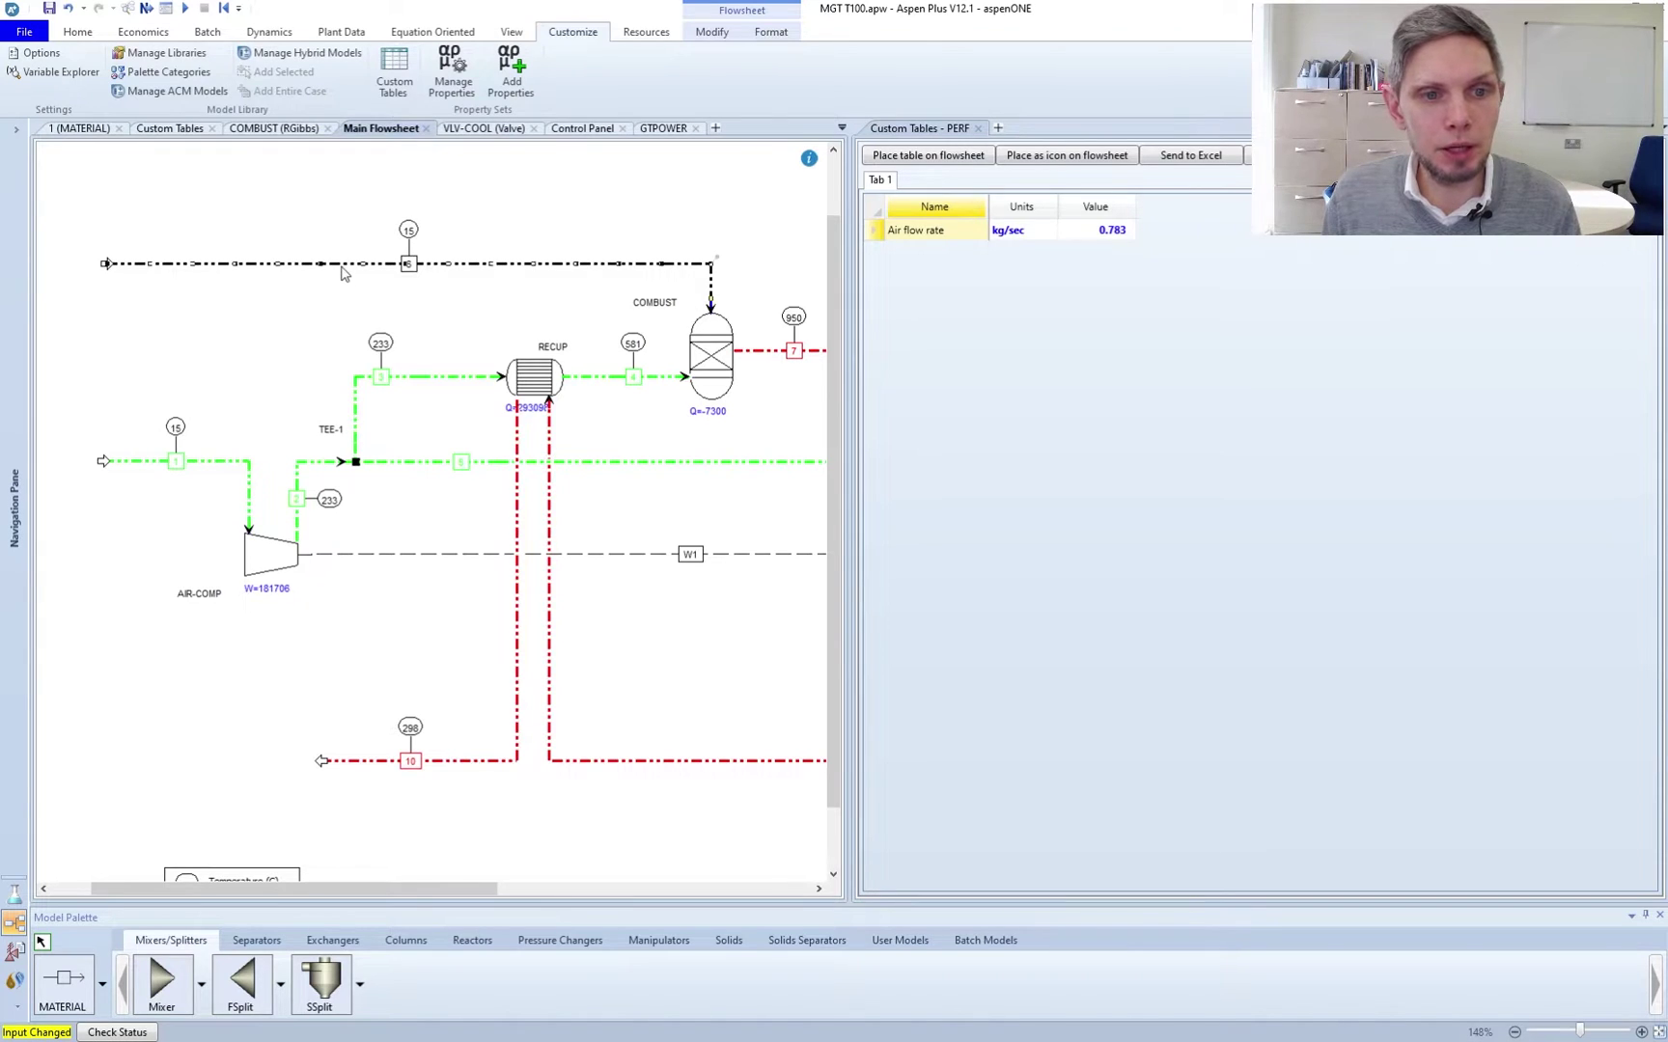
double_click(330, 274)
left_click_drag(236, 335, 931, 292)
left_click(924, 253)
type("F")
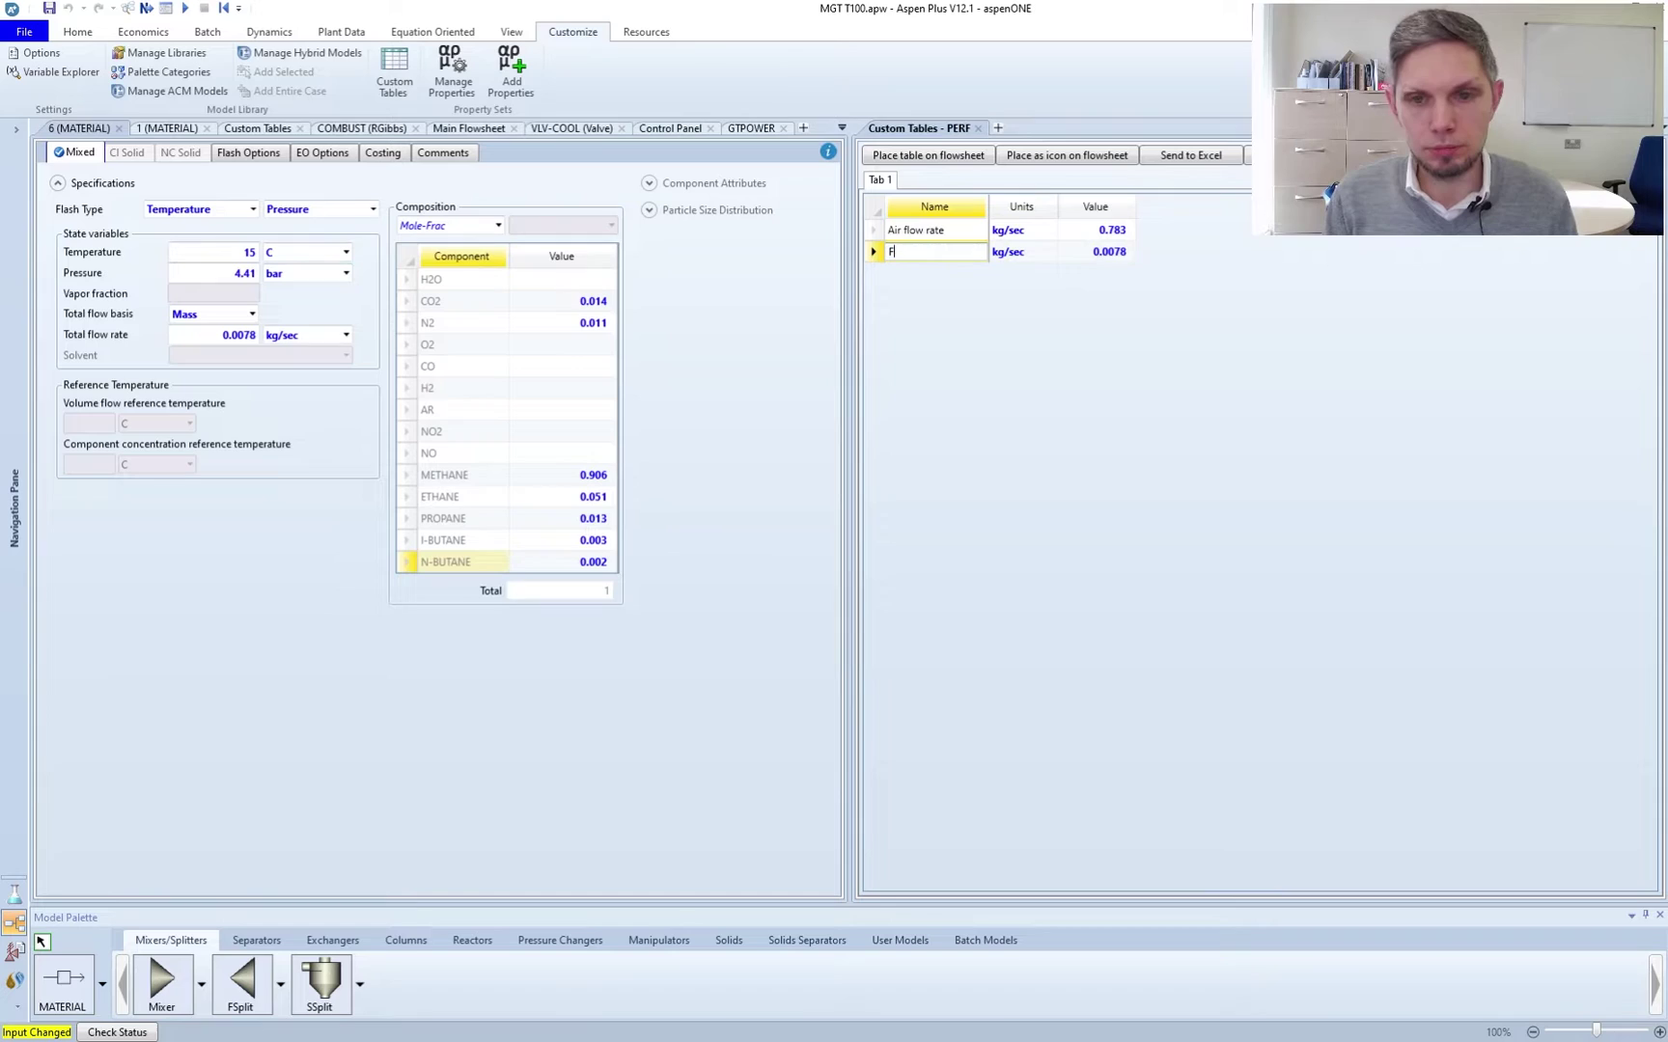
type("uel flow rate")
key("Return")
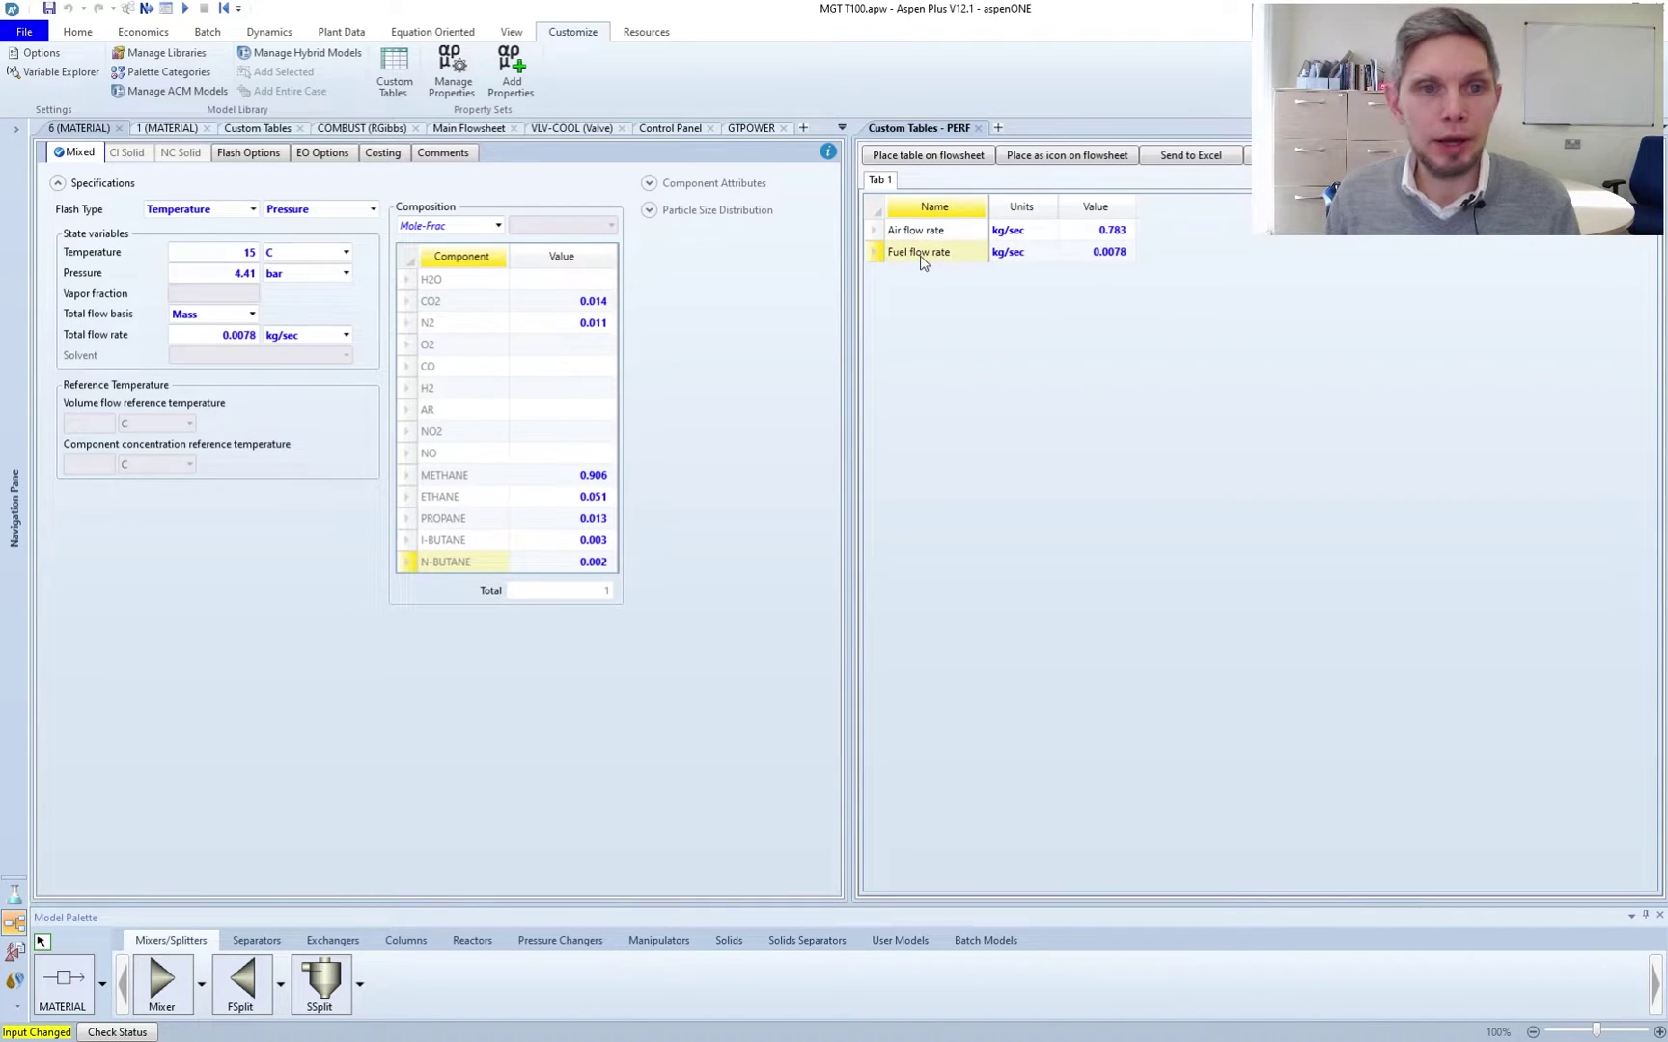
Add the COMBUST temperature 950 C to PERF as 'Combustor T'
left_click(453, 129)
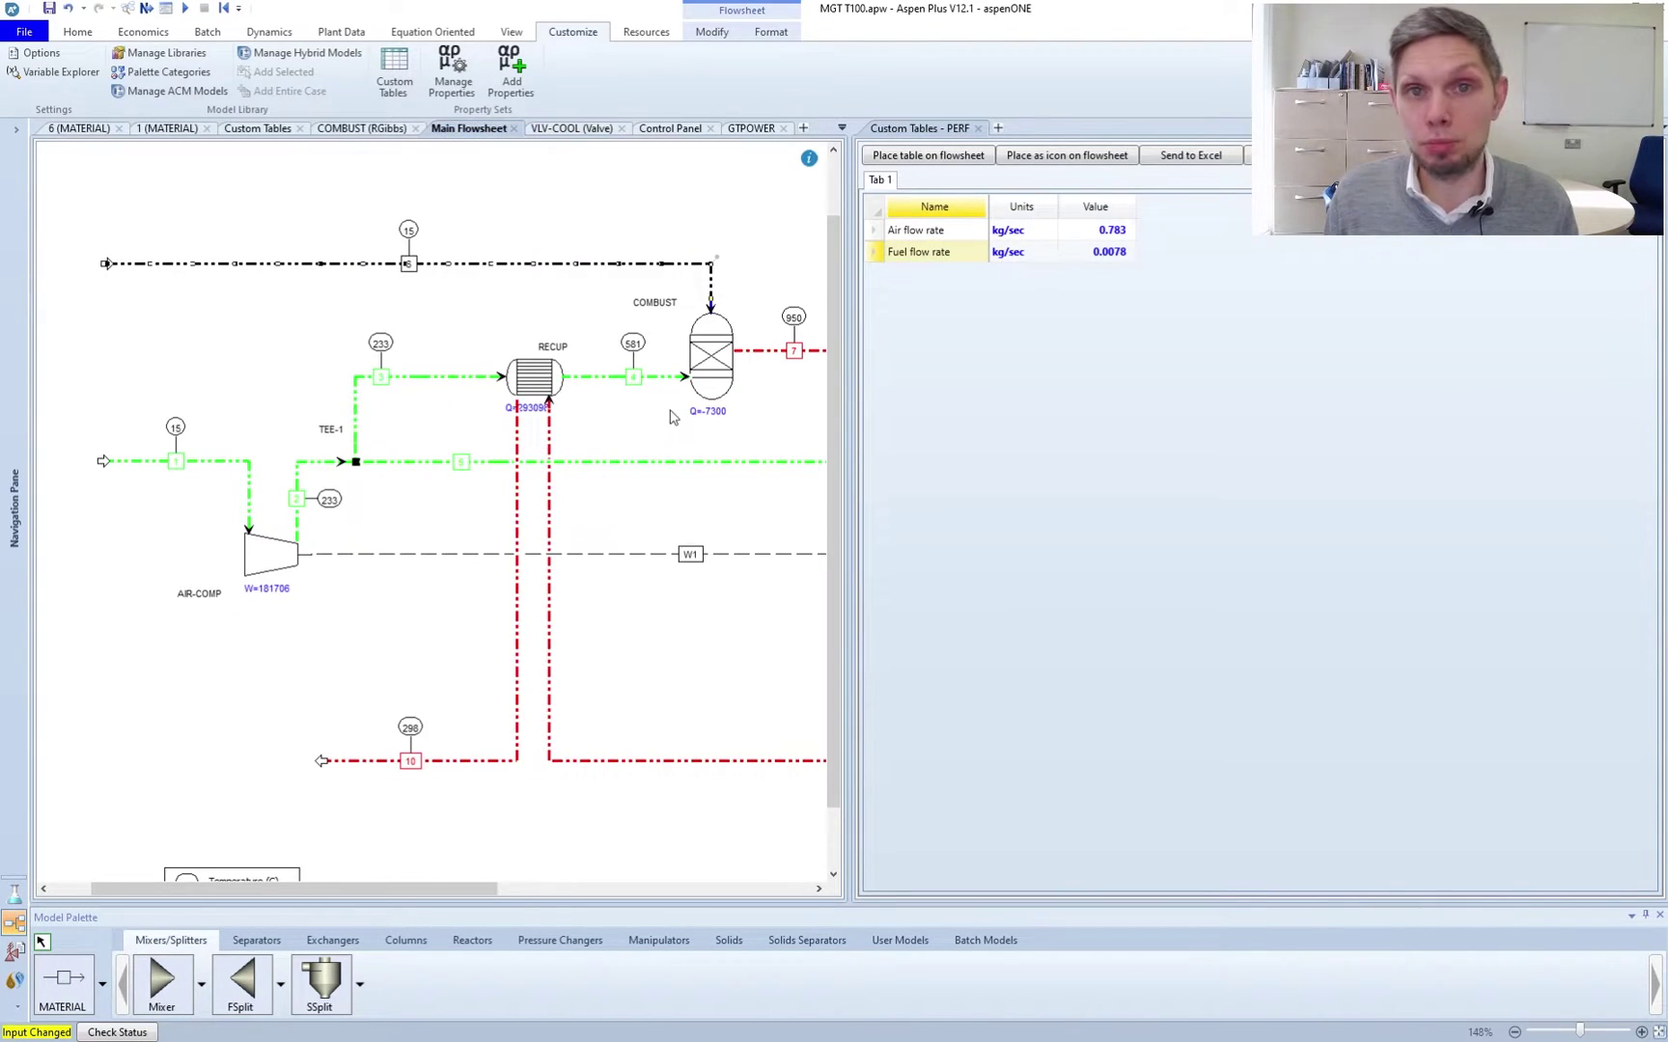
double_click(719, 354)
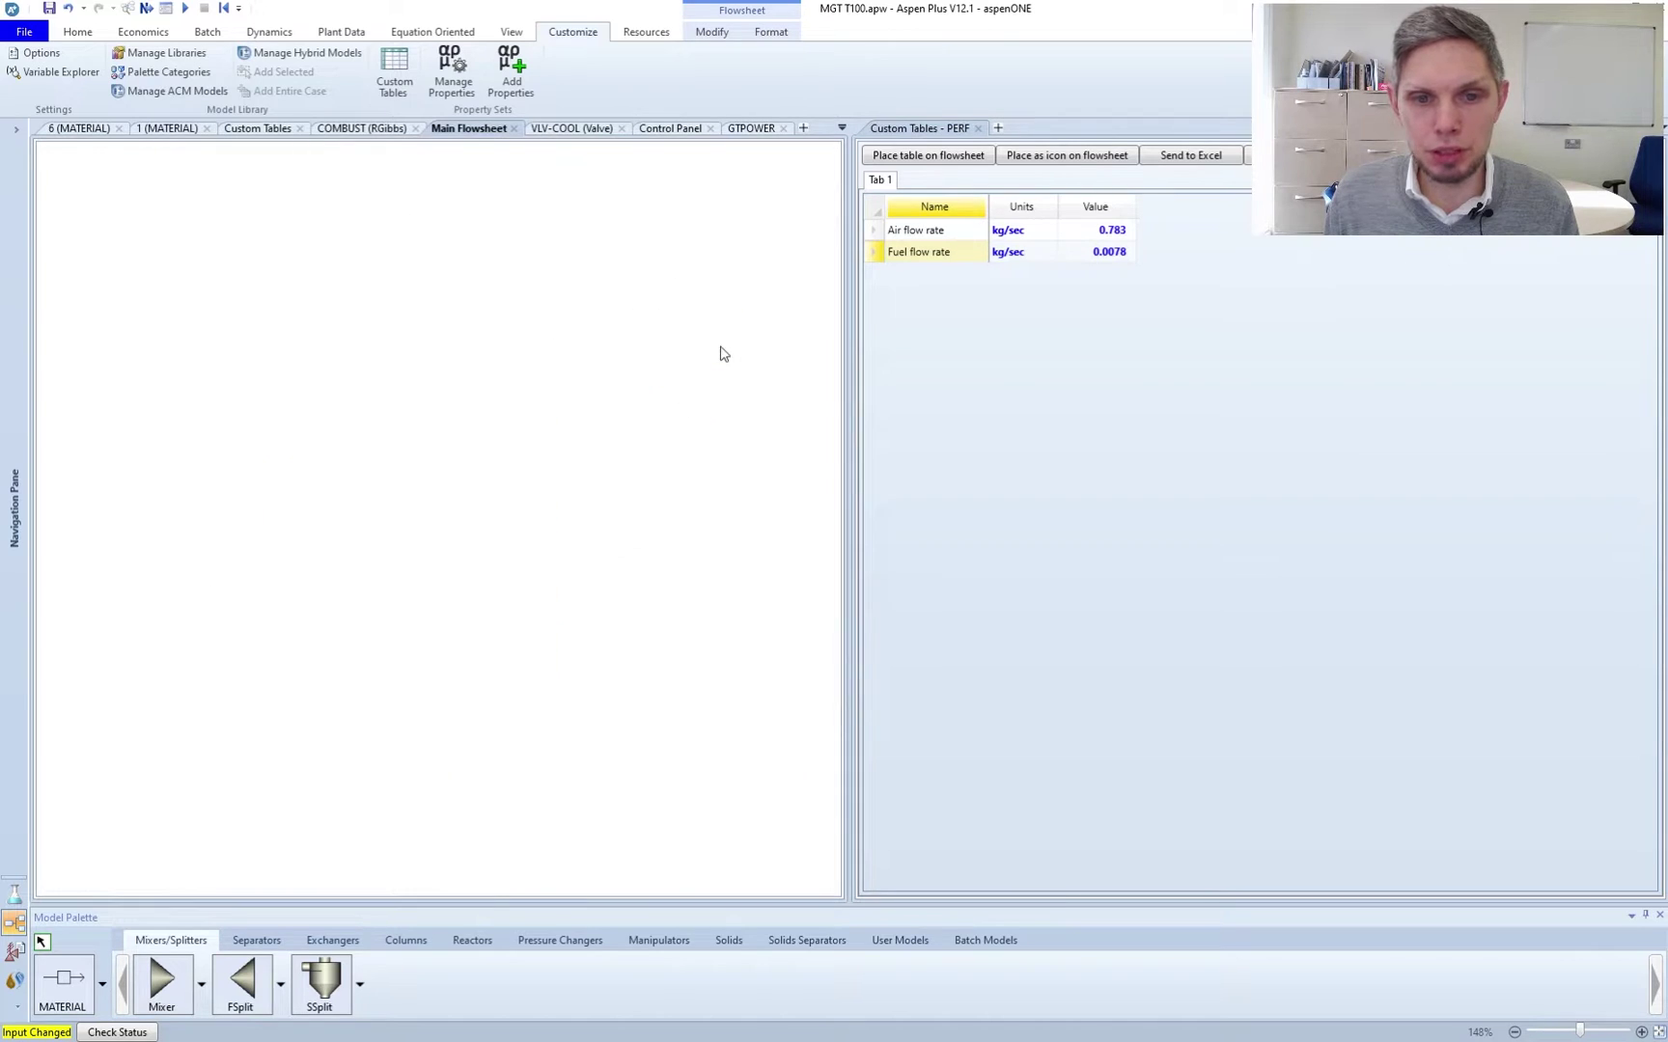
left_click(270, 261)
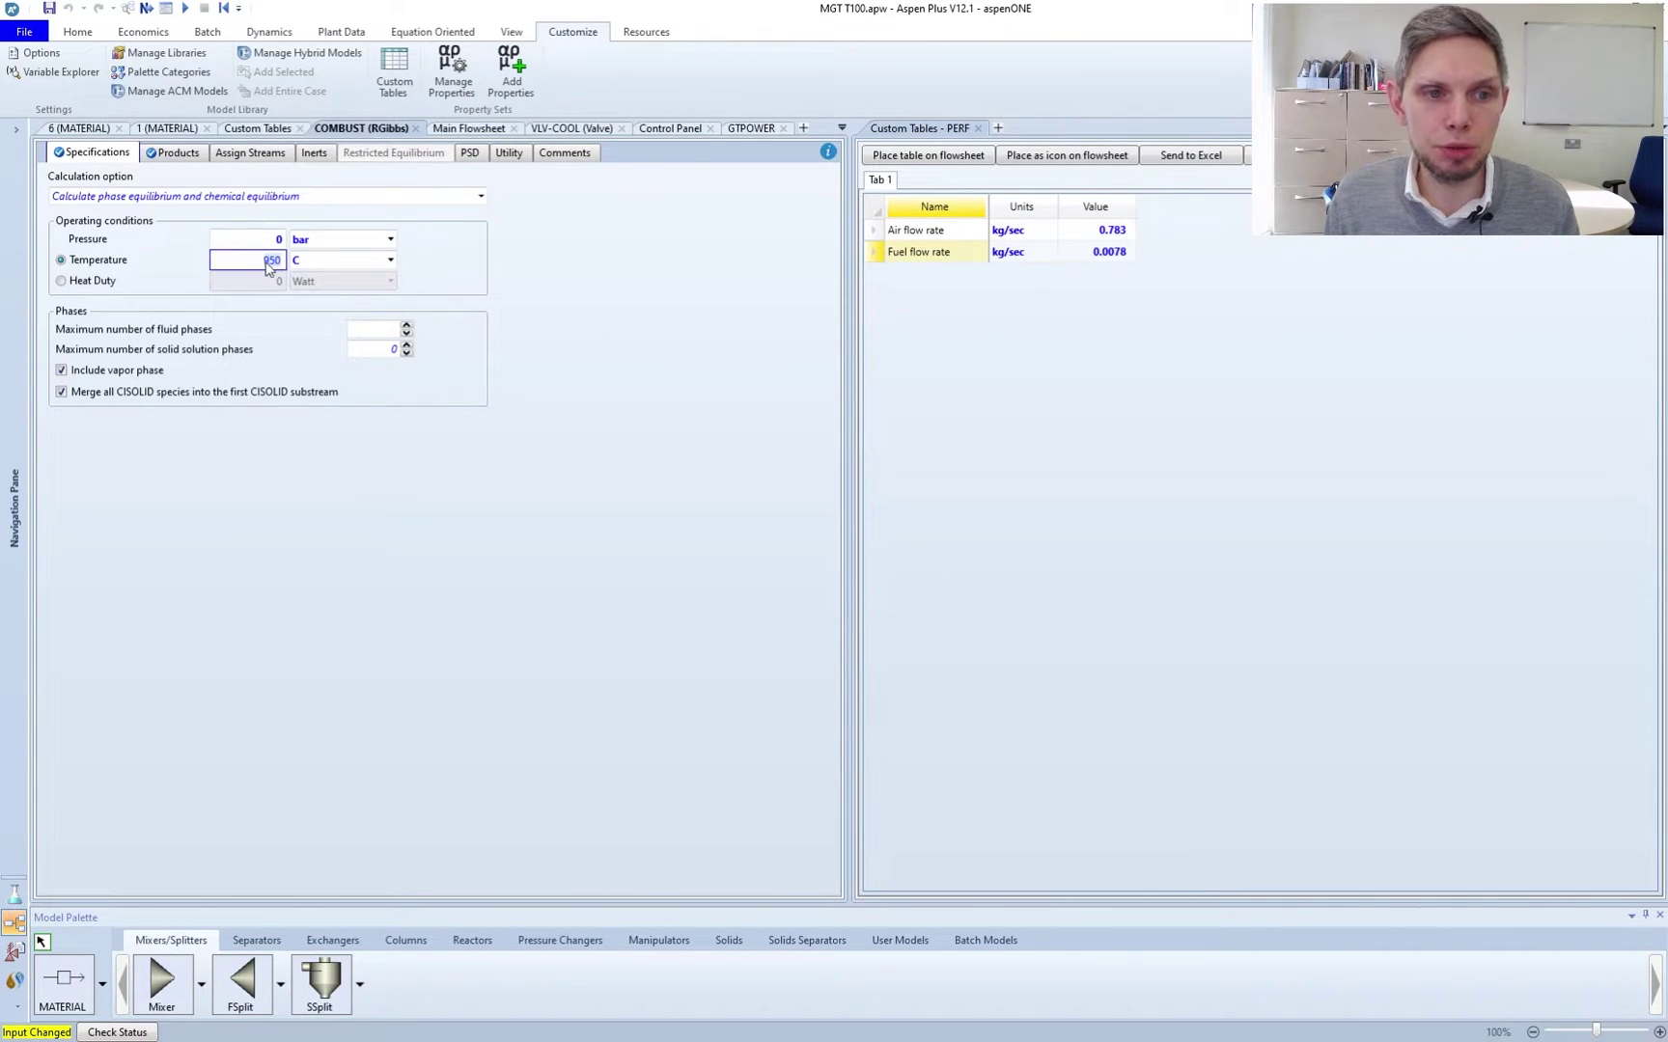
left_click_drag(272, 260, 1009, 297)
left_click(932, 274)
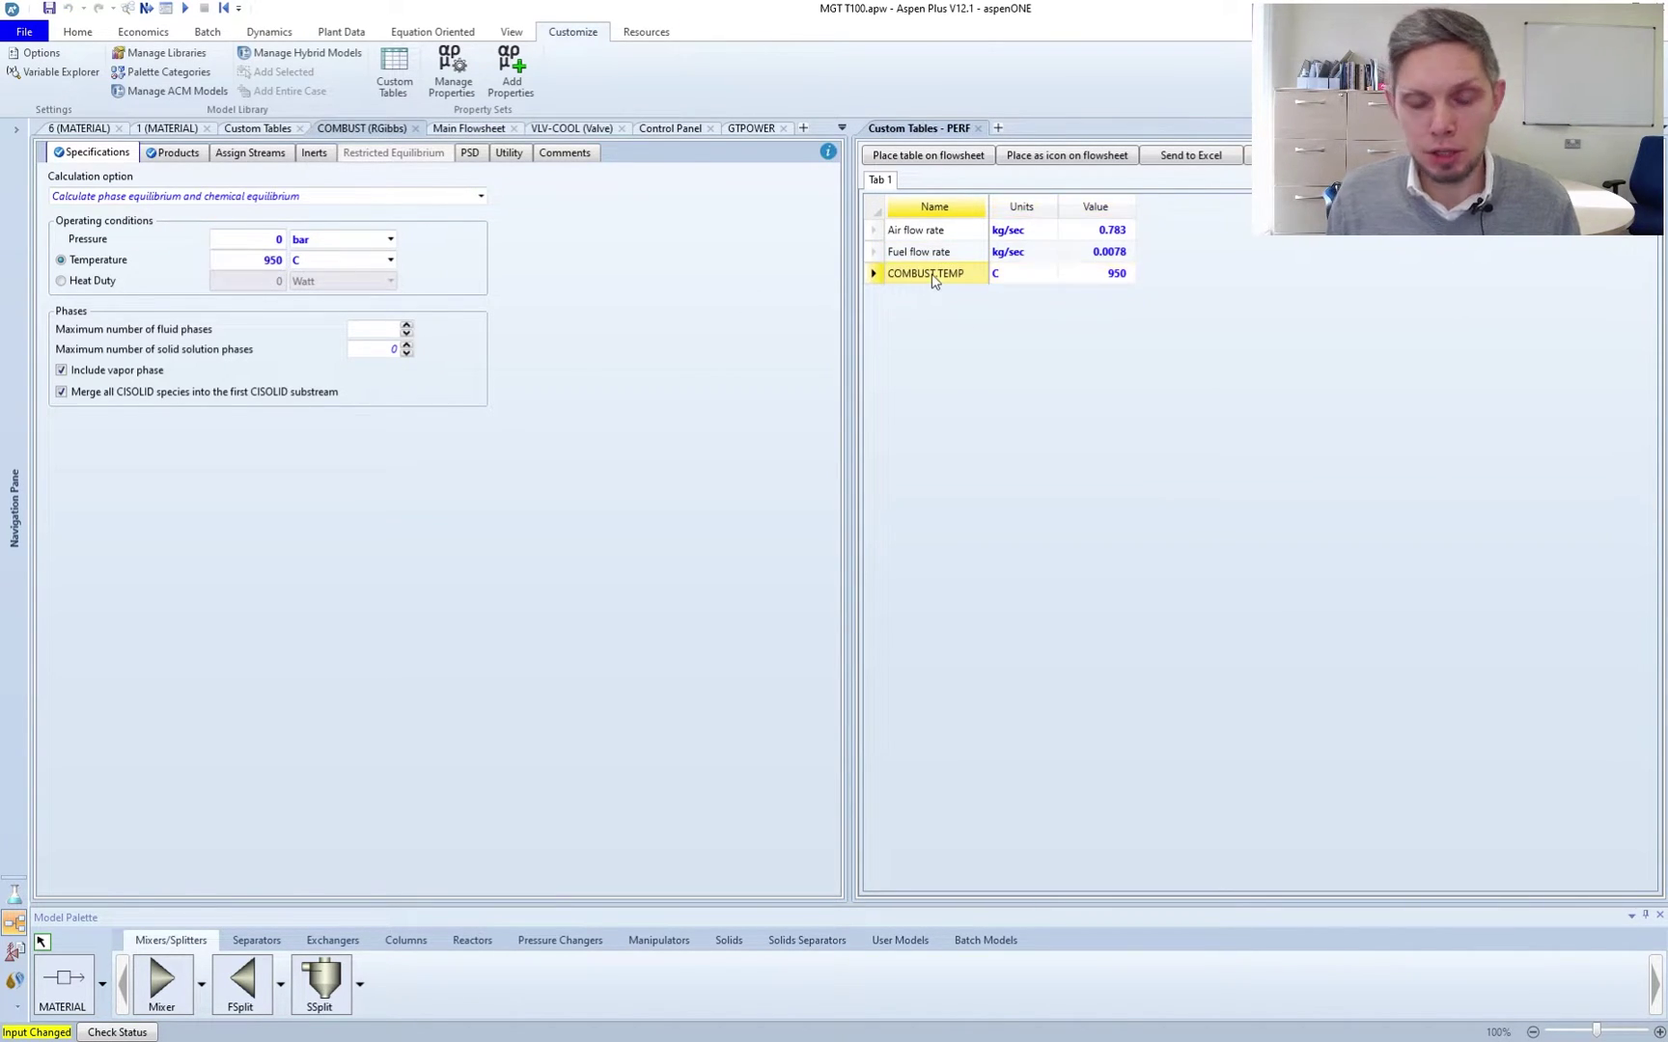
type("Combusto")
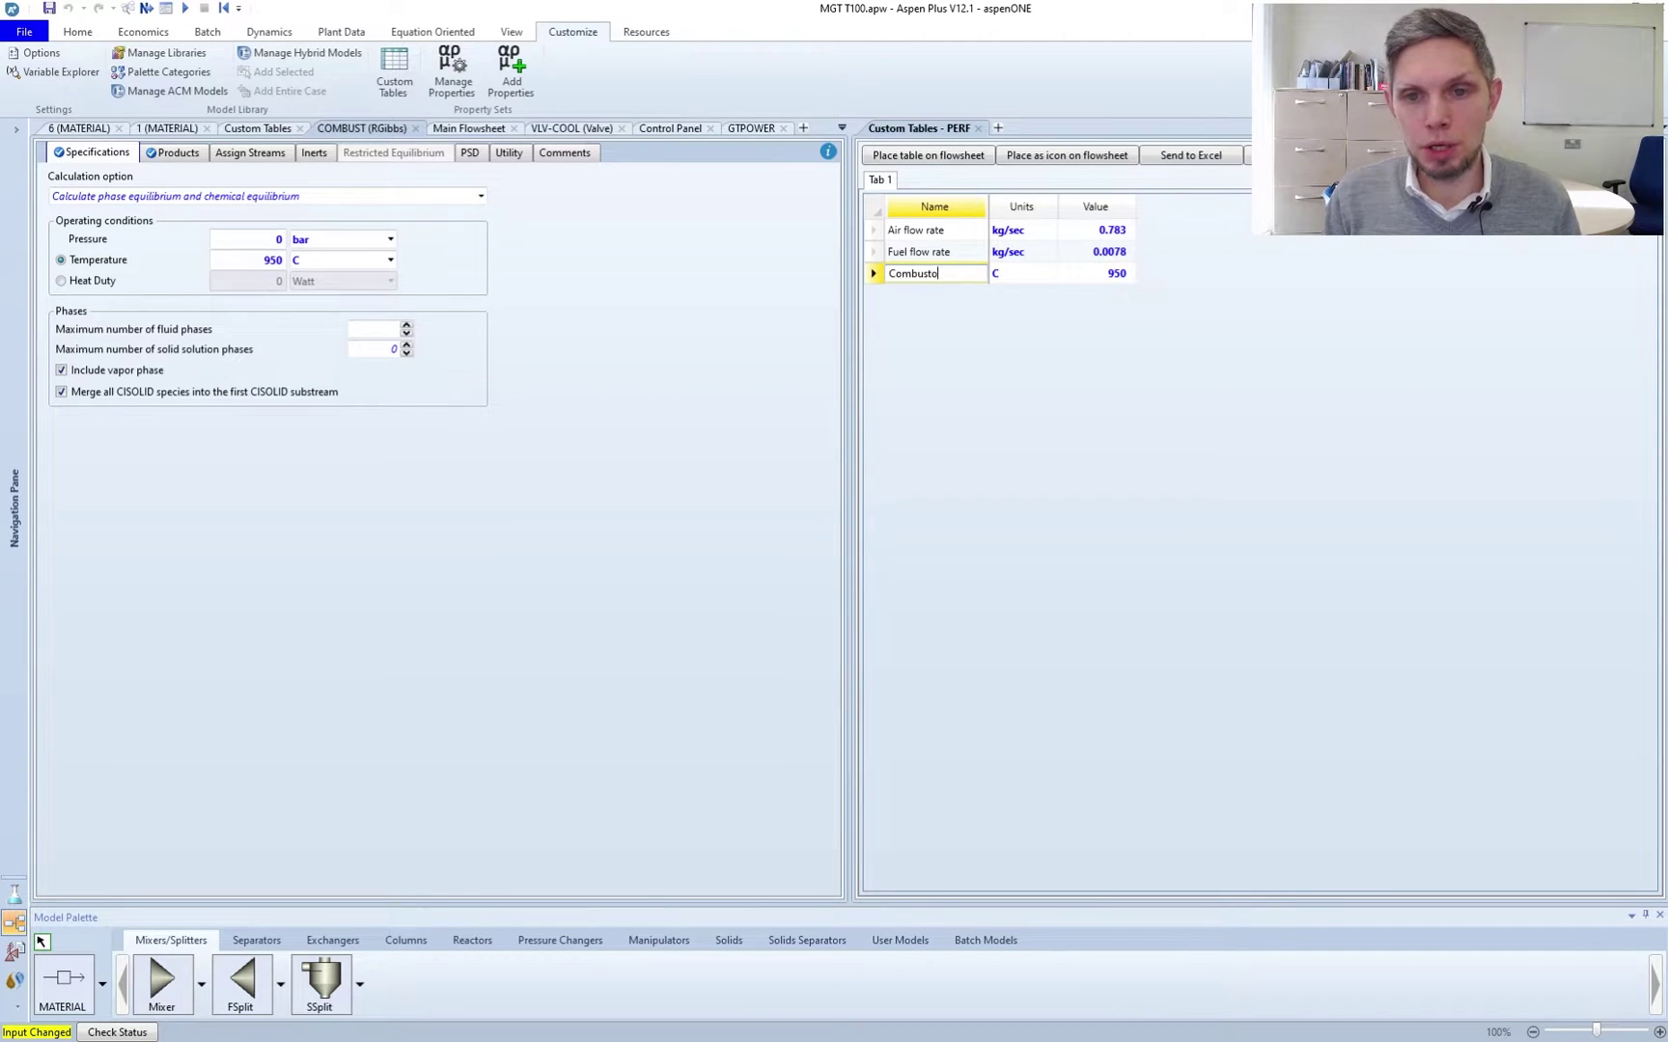
type("r")
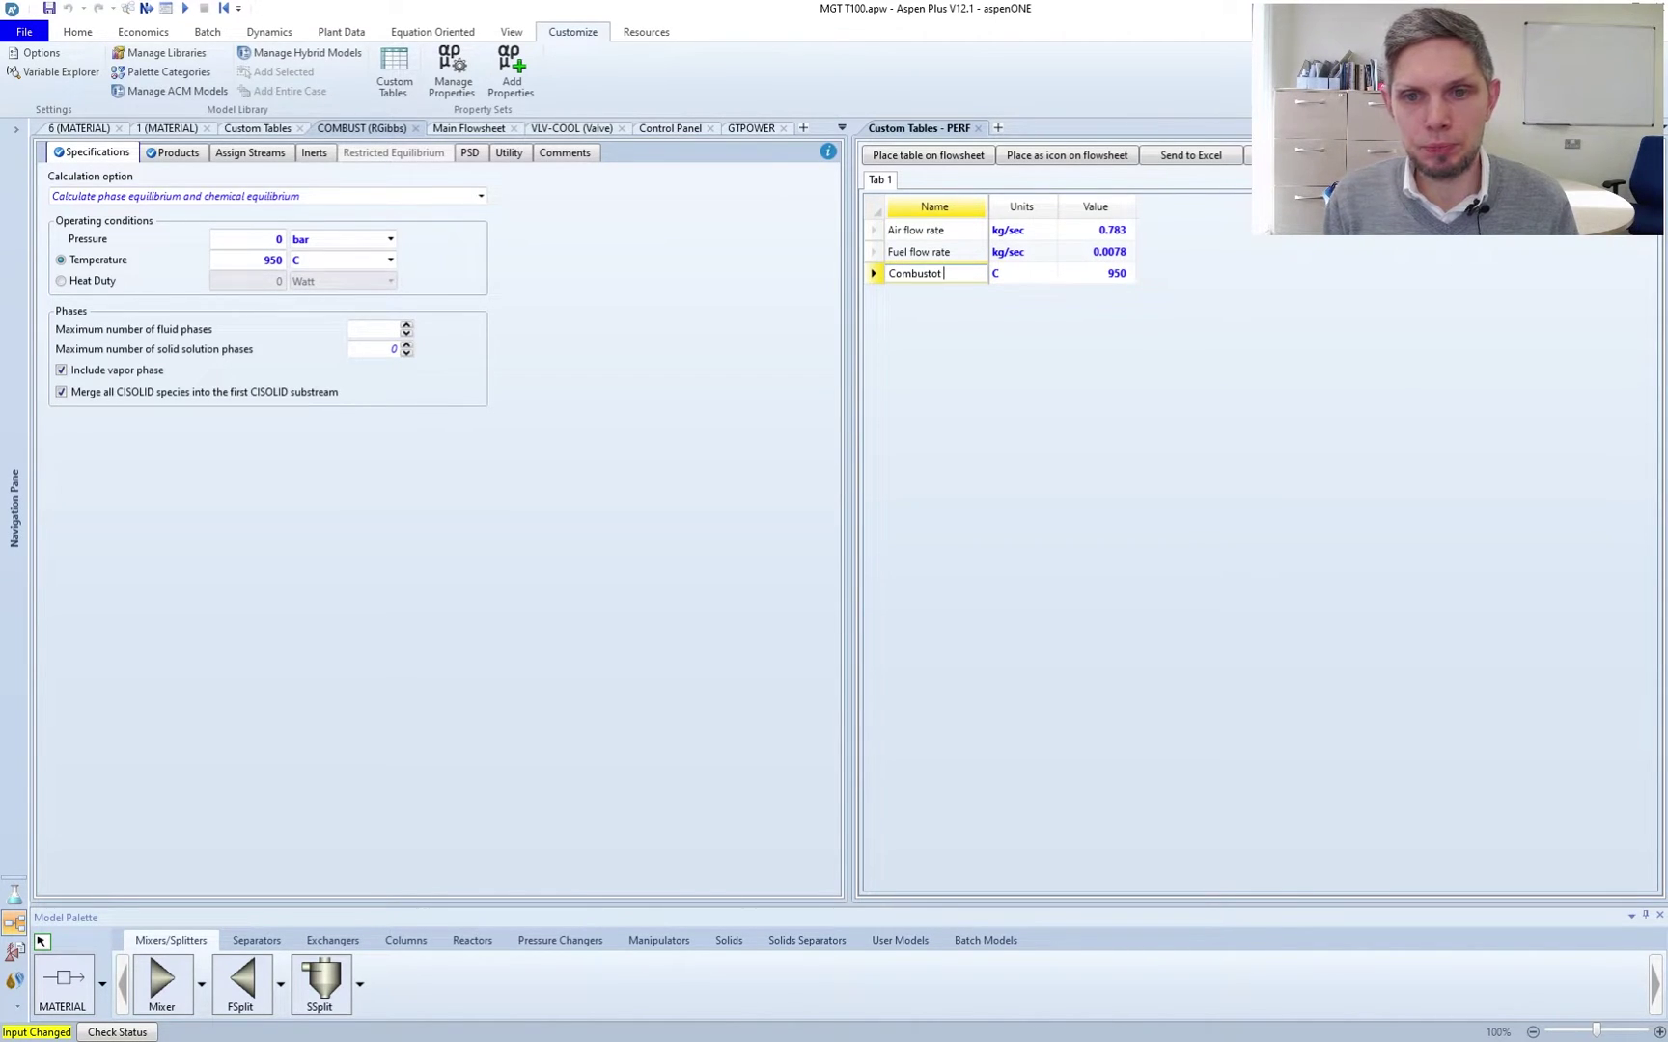
key("ctrl+a")
key("BackSpace")
type("Combustor T")
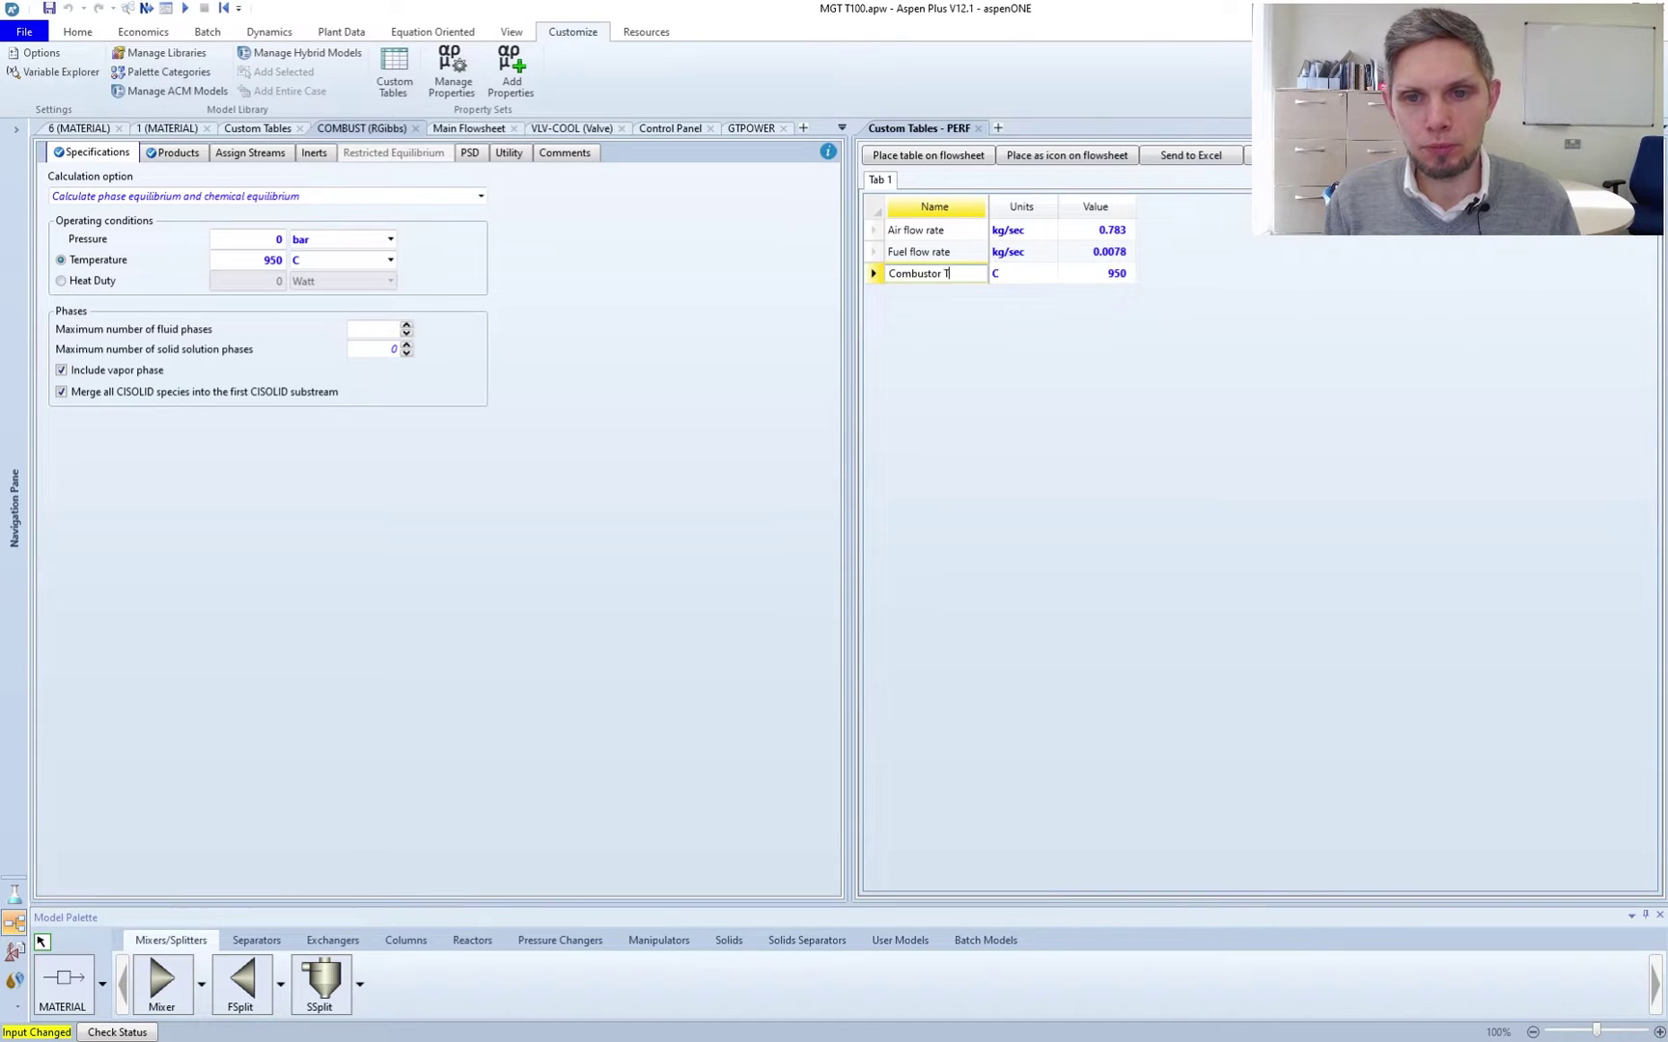
key("Return")
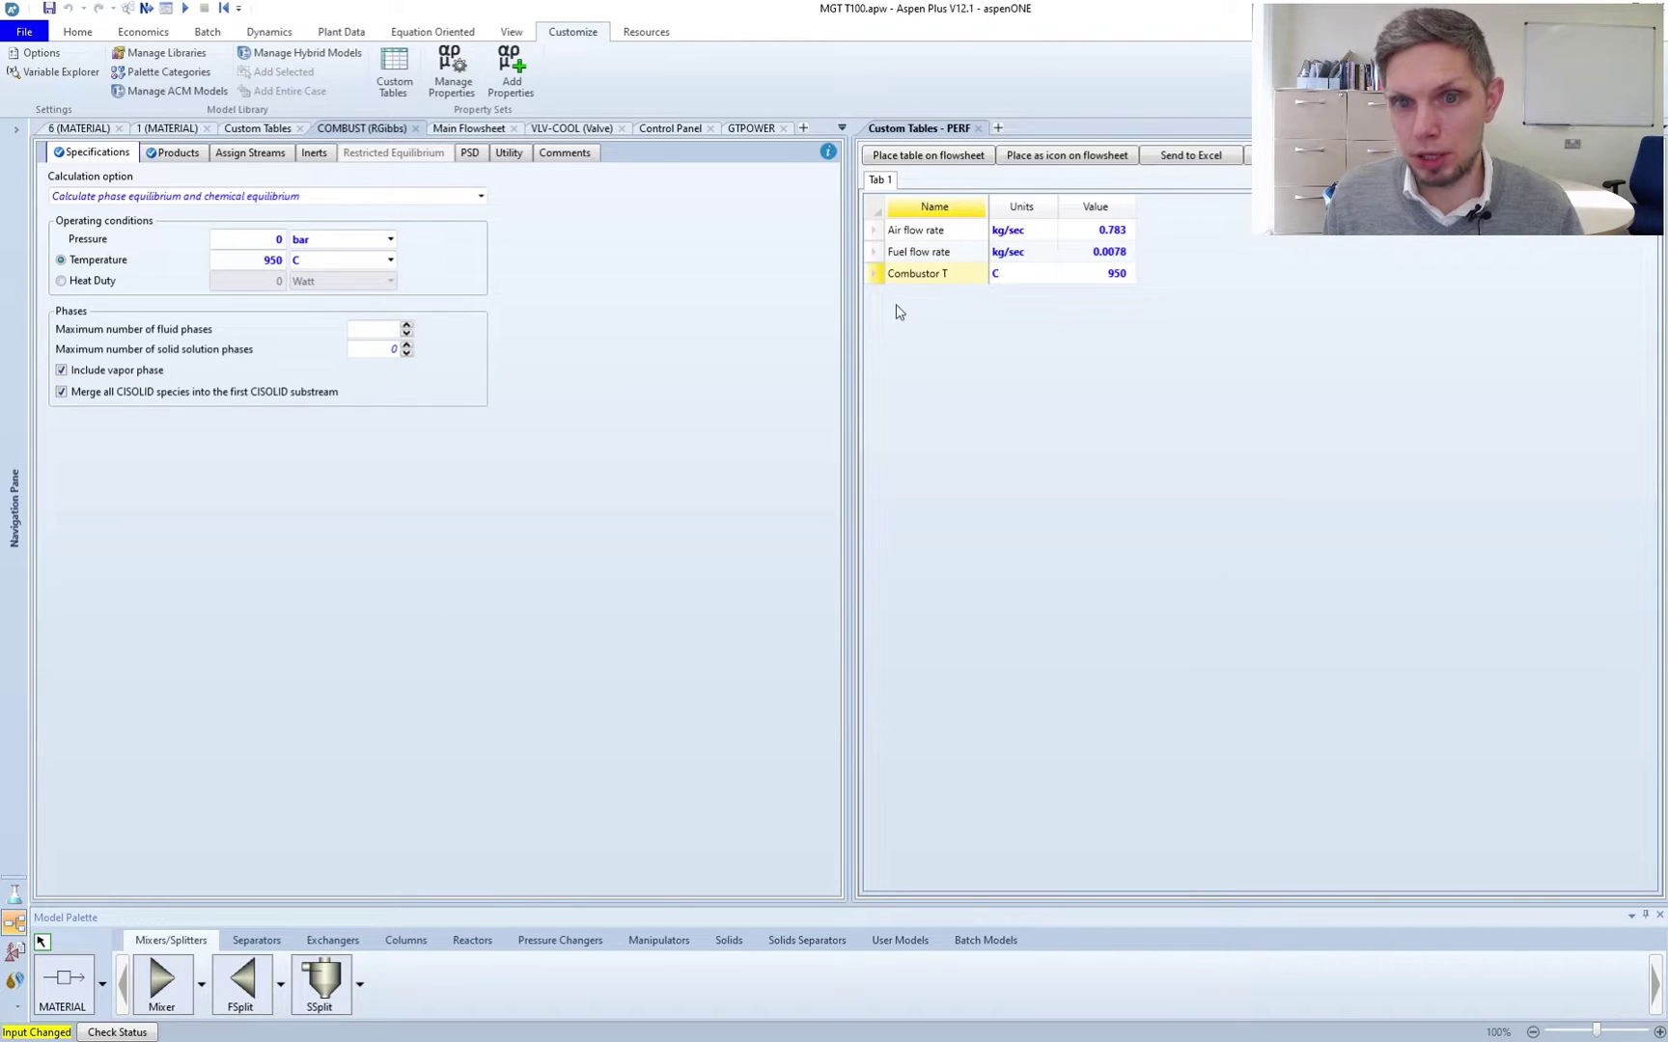
Insert a row named 'Outputs' below Combustor T
left_click(878, 279)
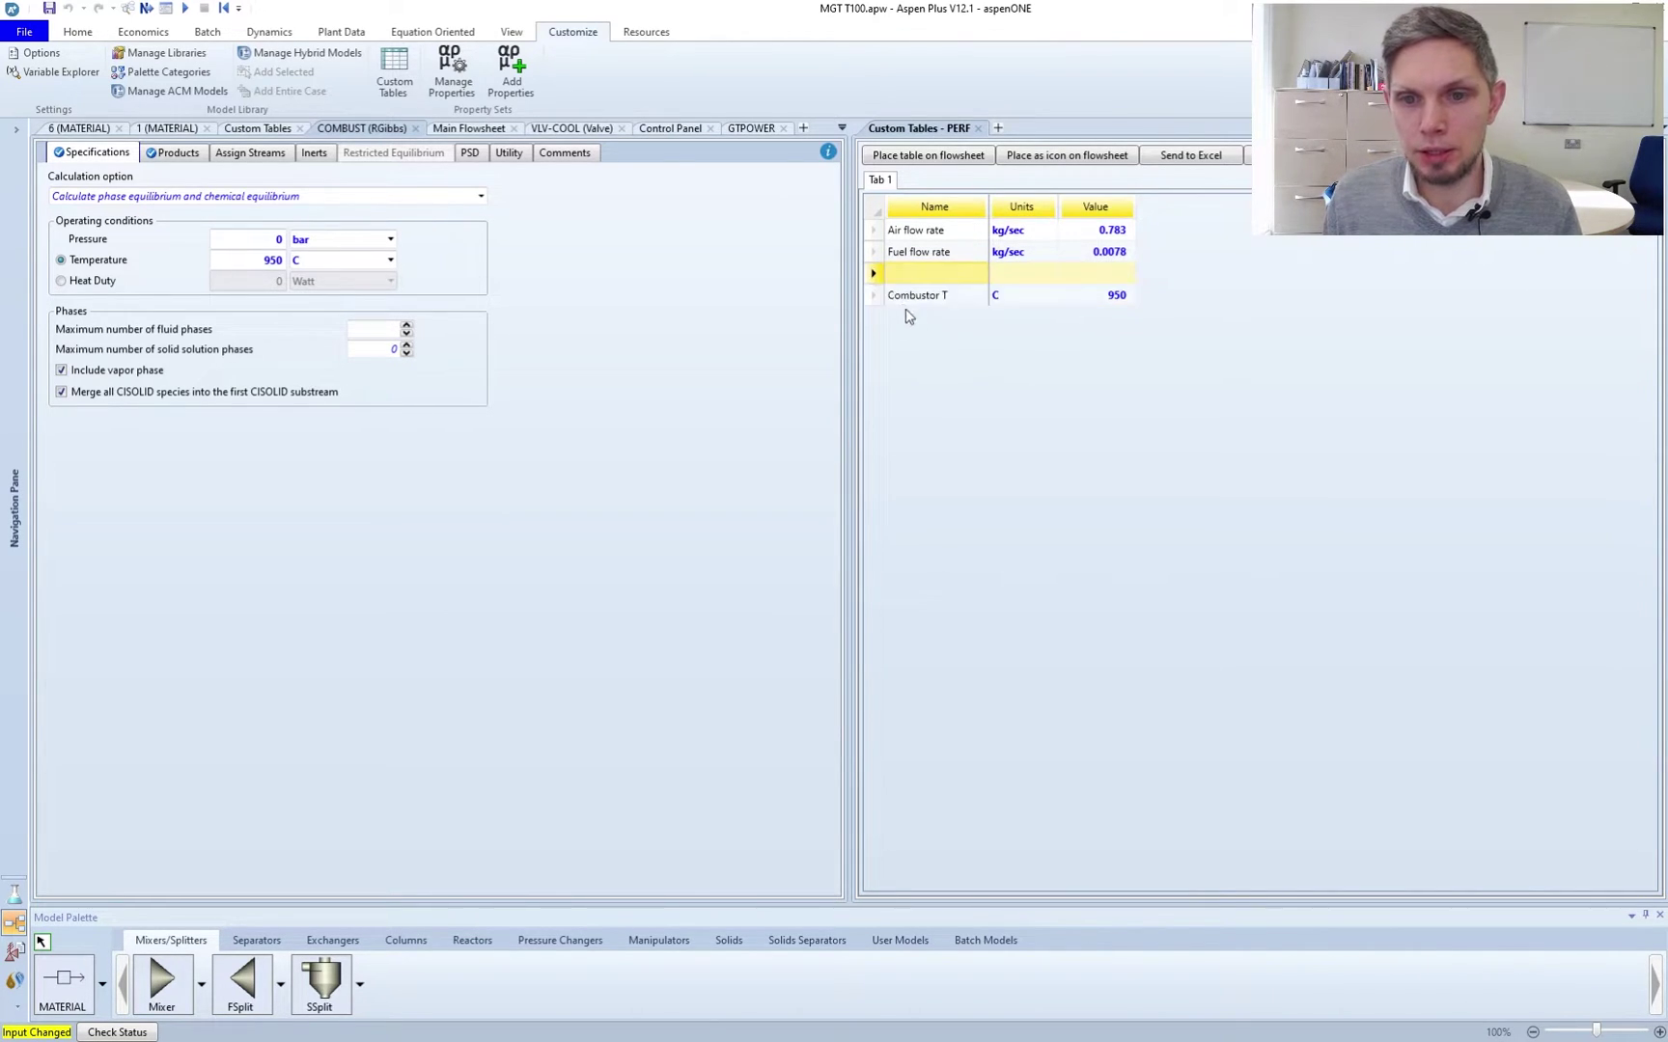
left_click(875, 295)
left_click(926, 296)
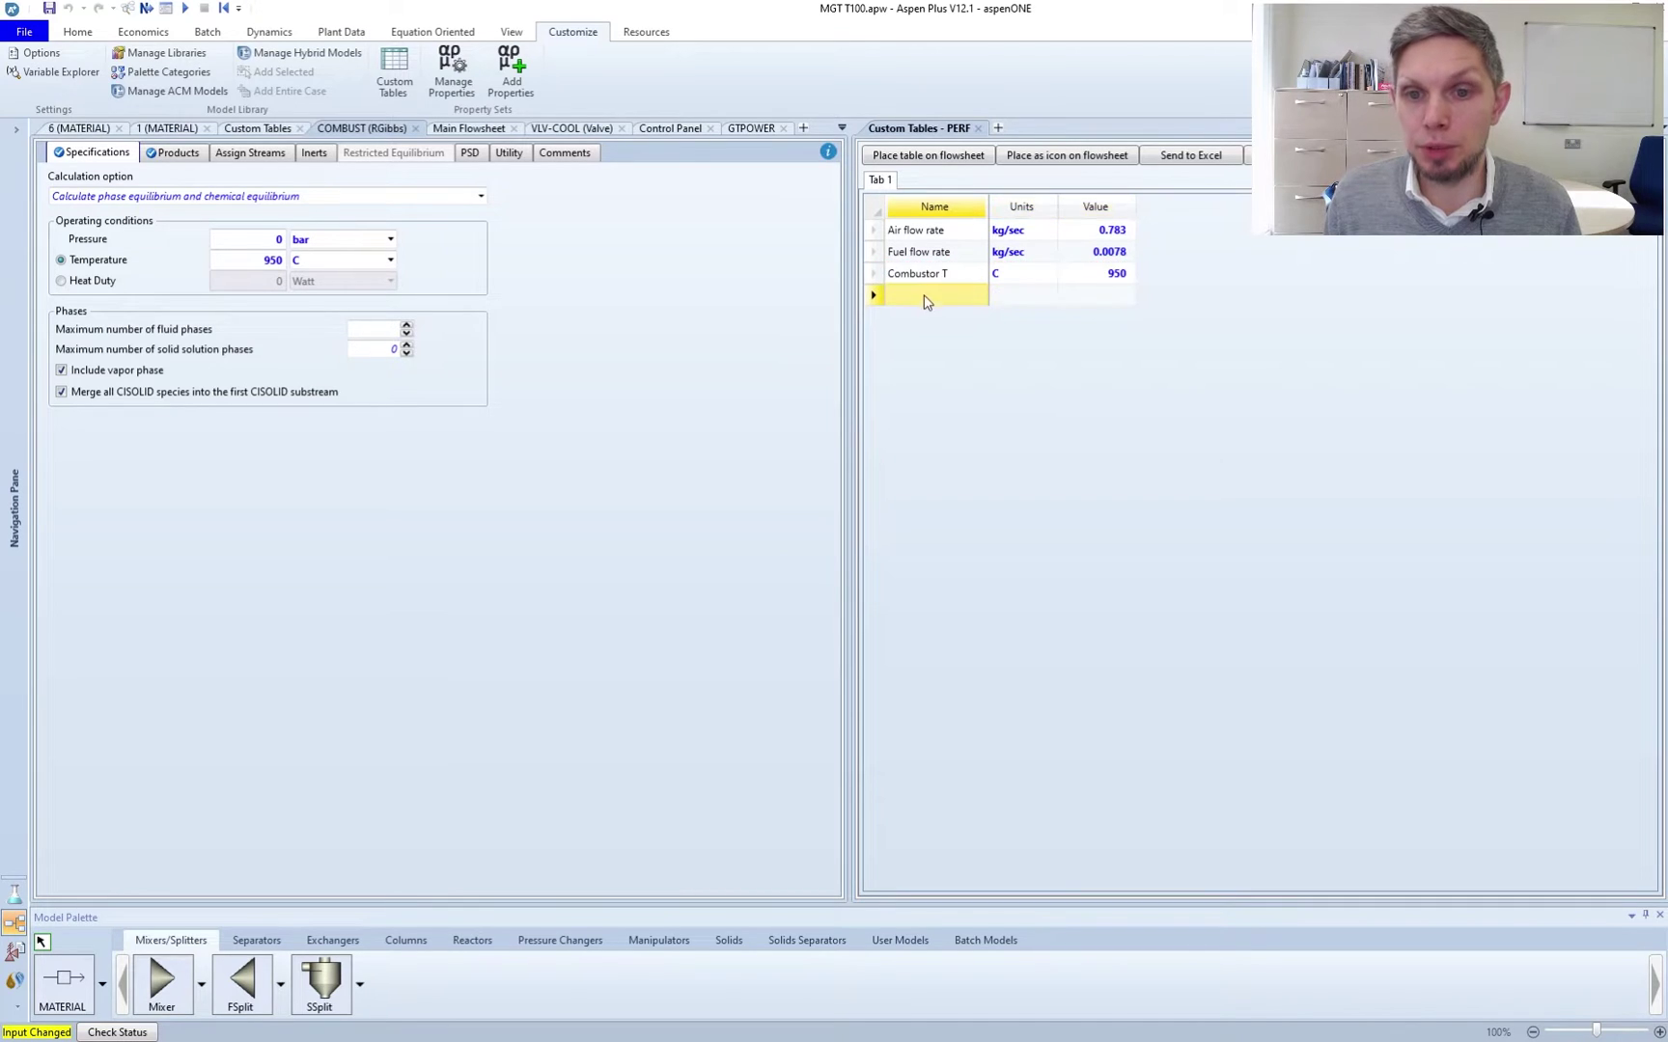
left_click(926, 298)
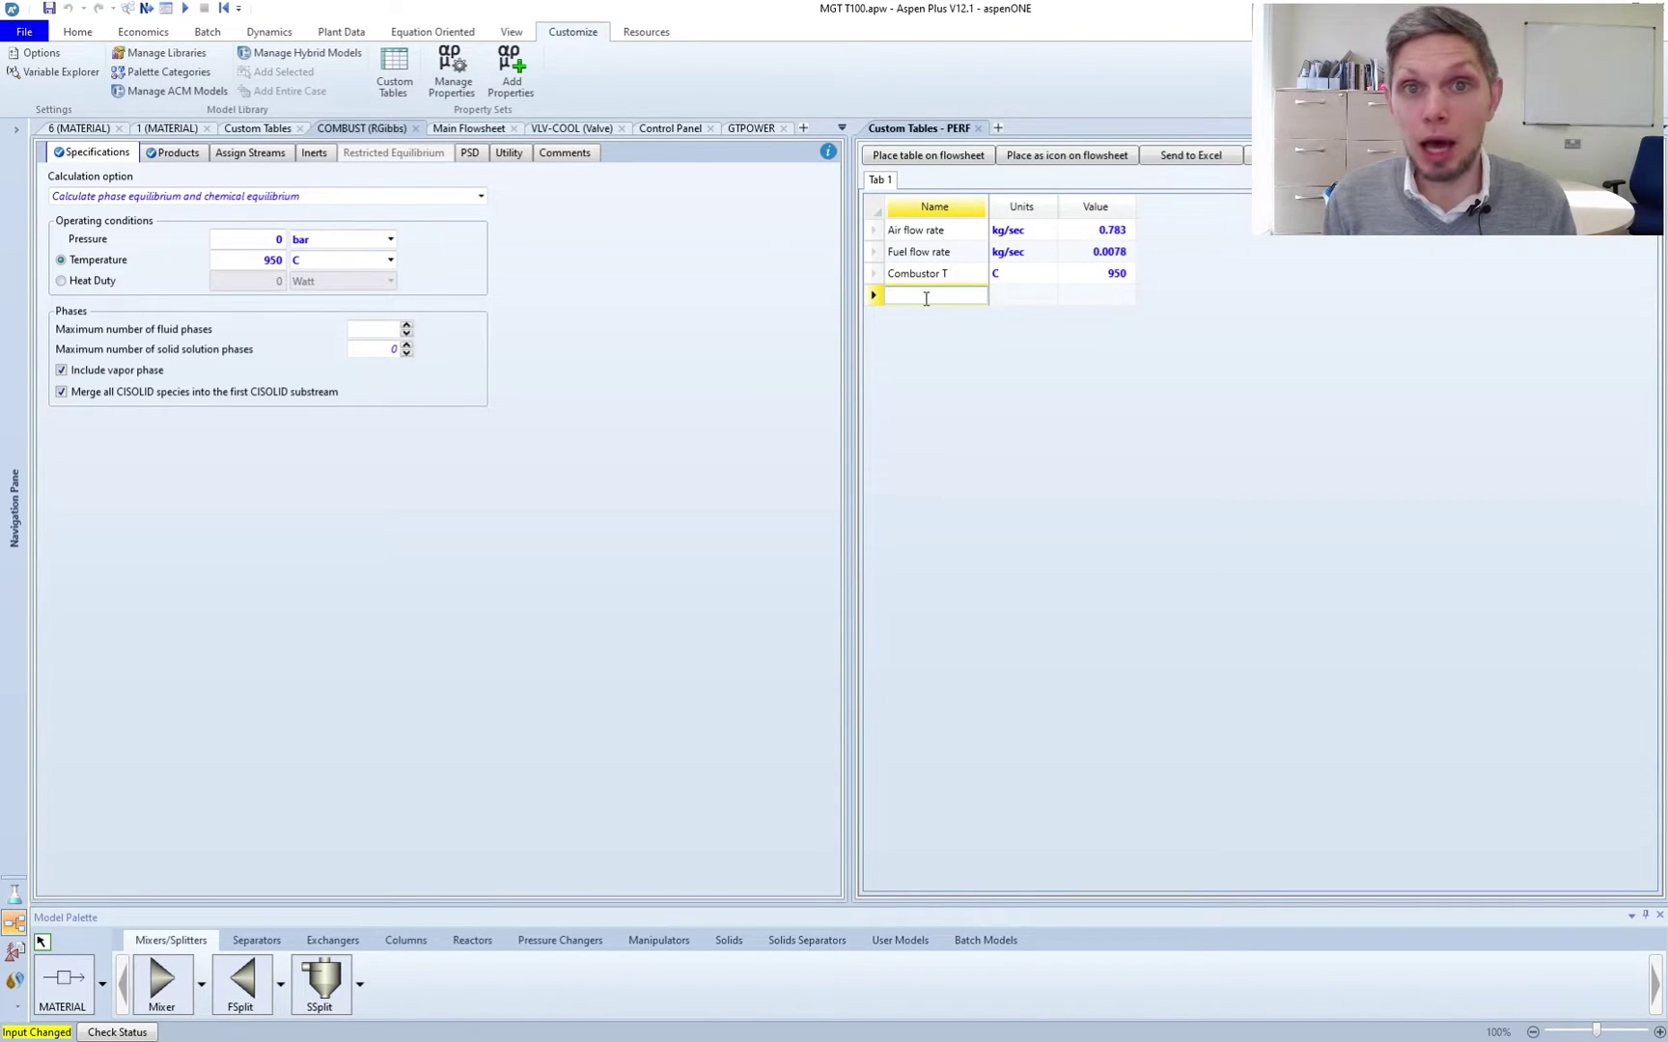
type("Outputs")
key("Return")
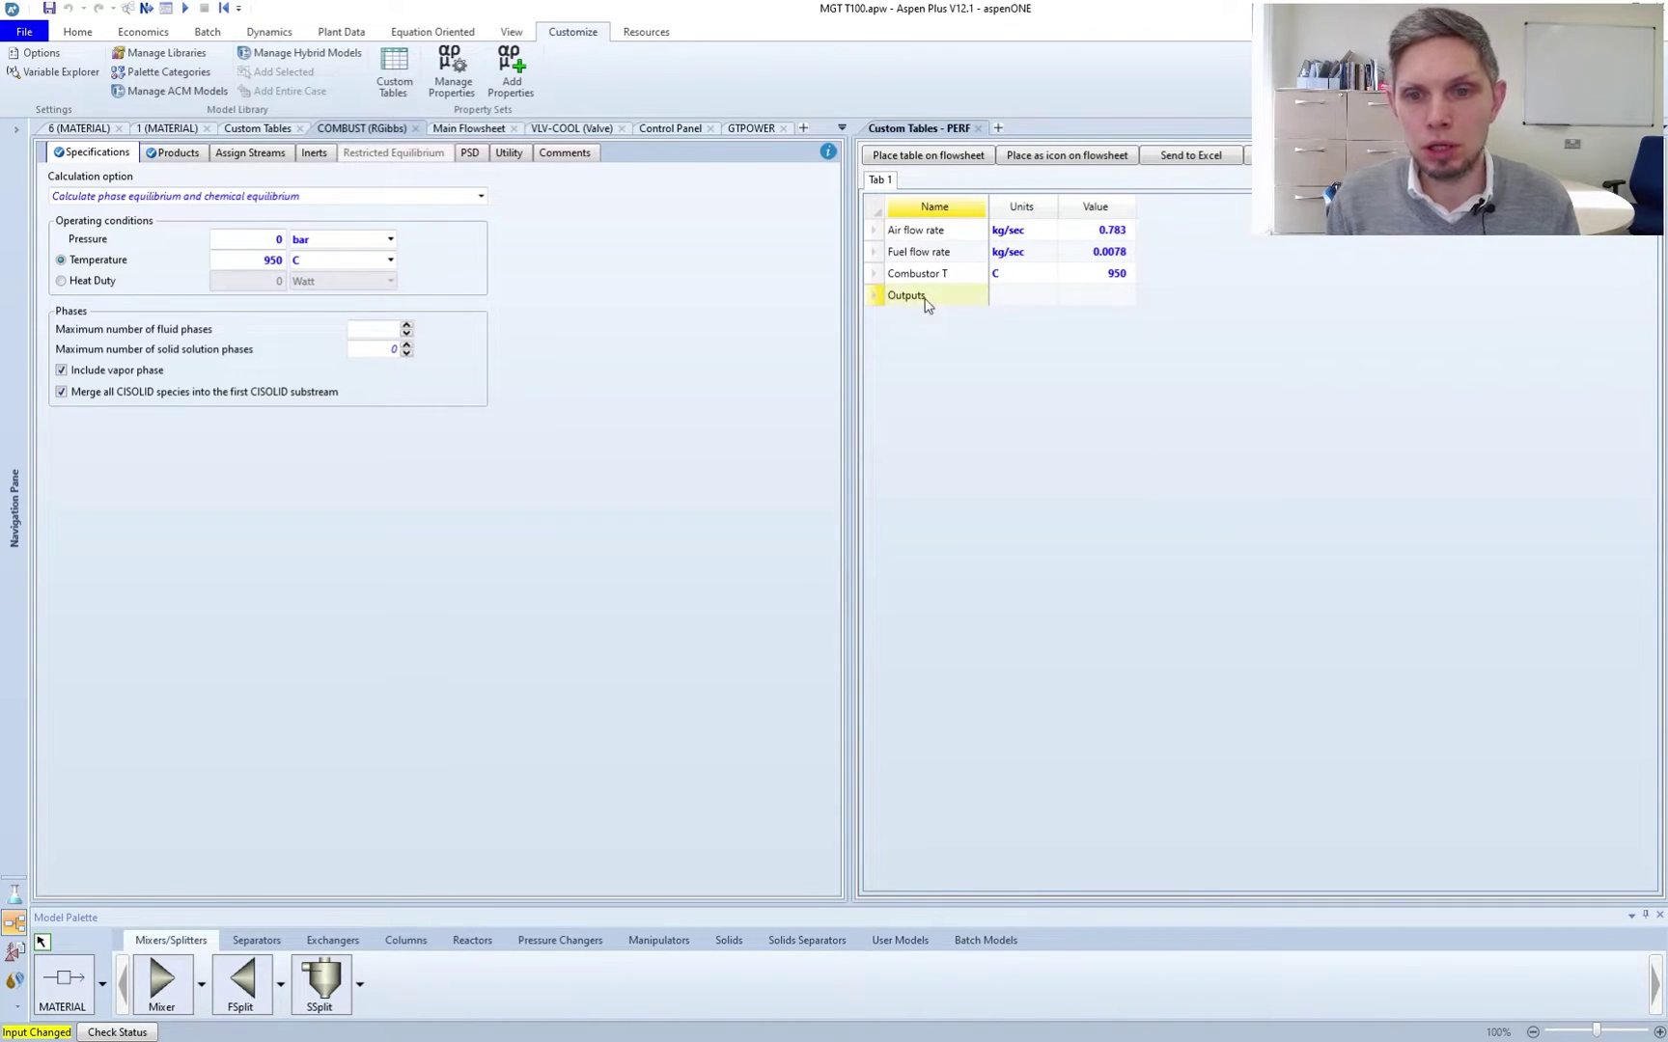
Insert a row named 'Inputs' above Air flow rate
left_click(874, 229)
key("Insert")
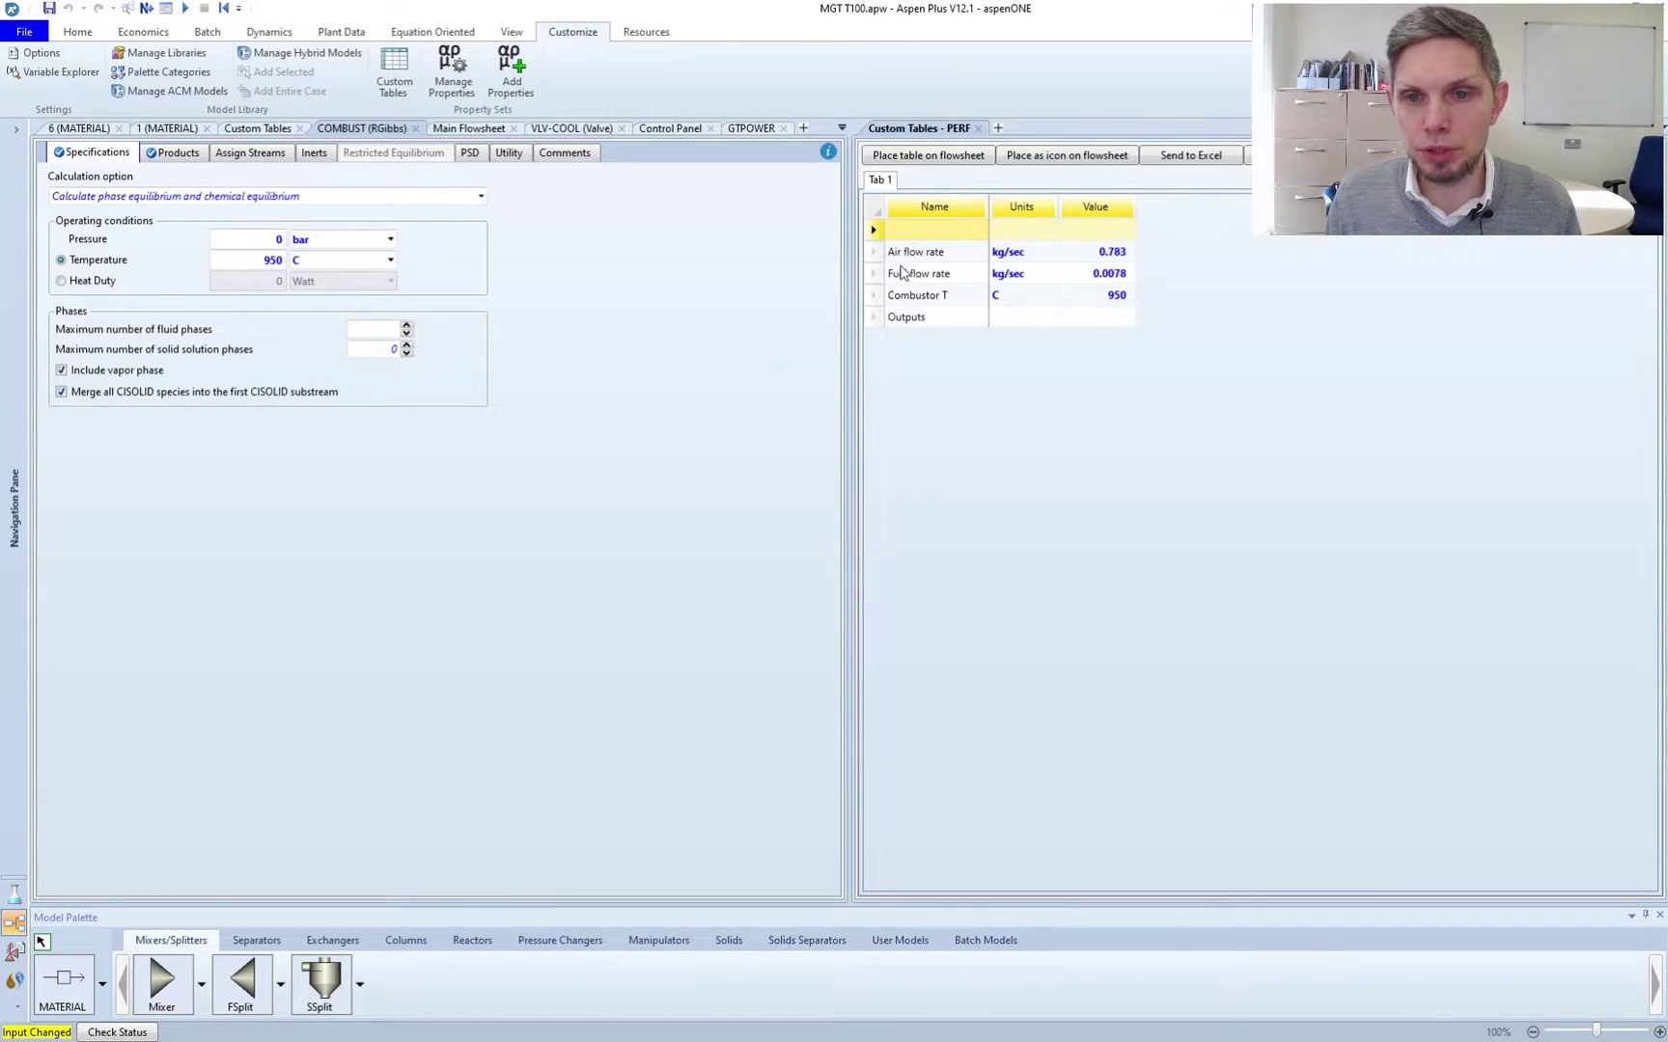
left_click(911, 232)
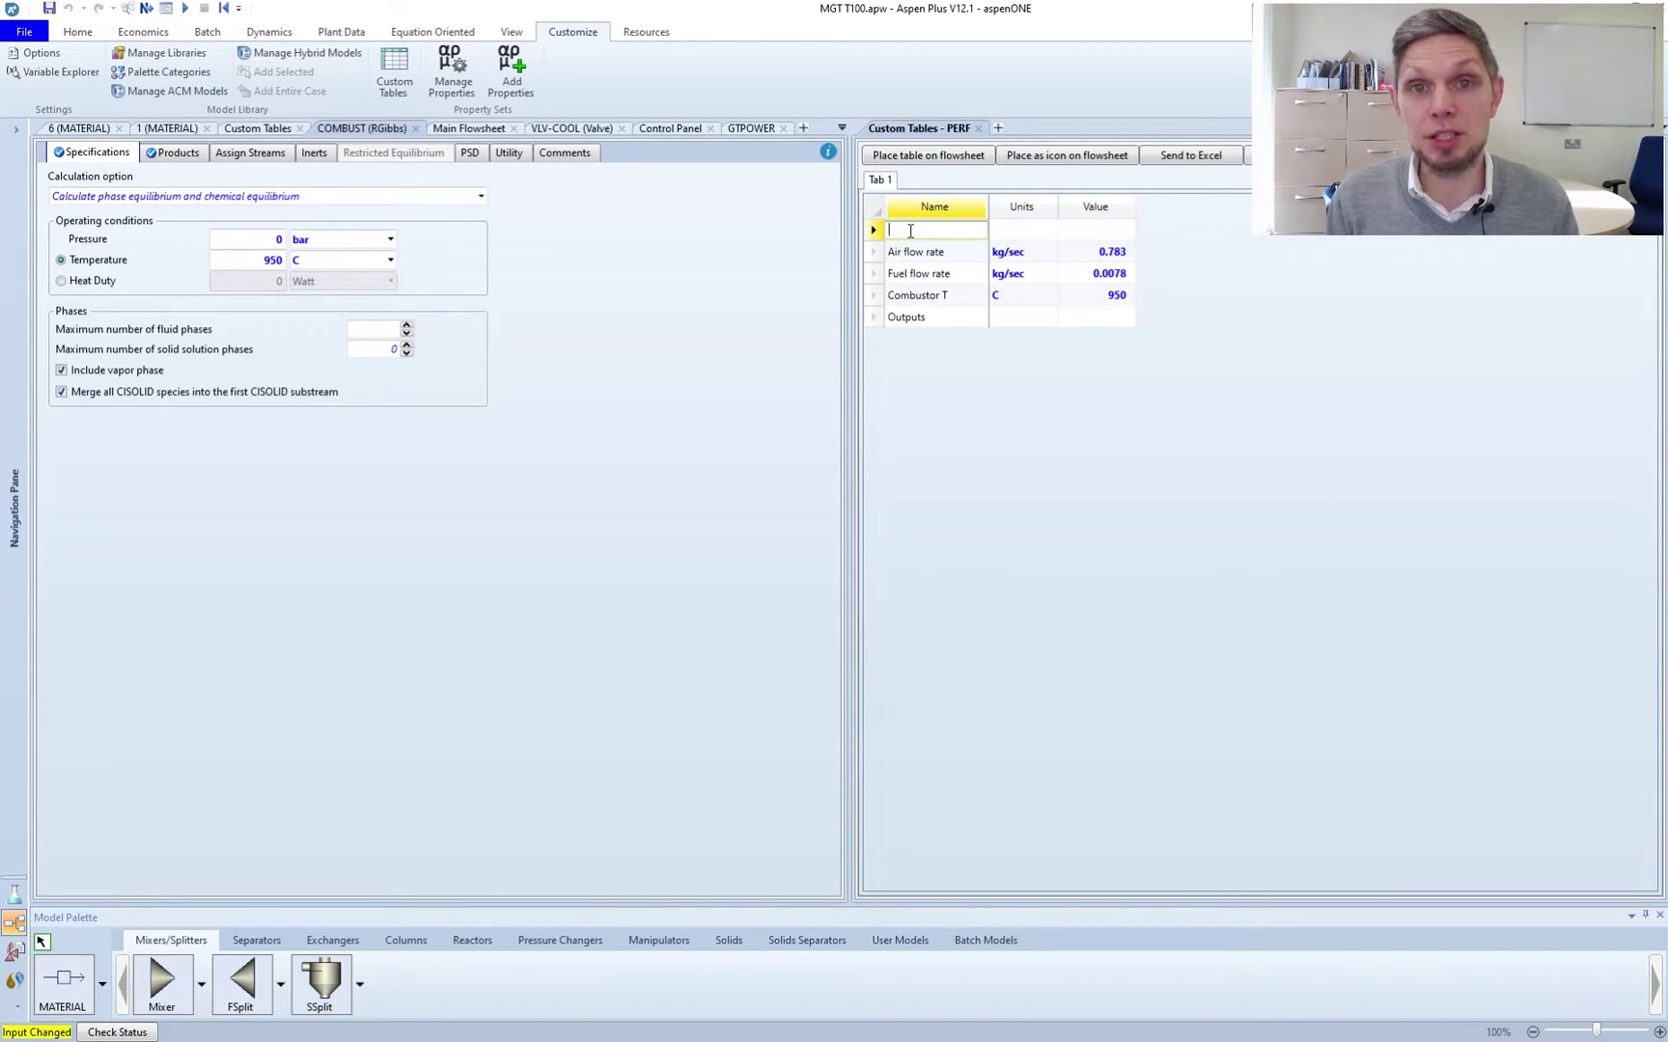
left_click(890, 230)
type("Inputs")
key("Return")
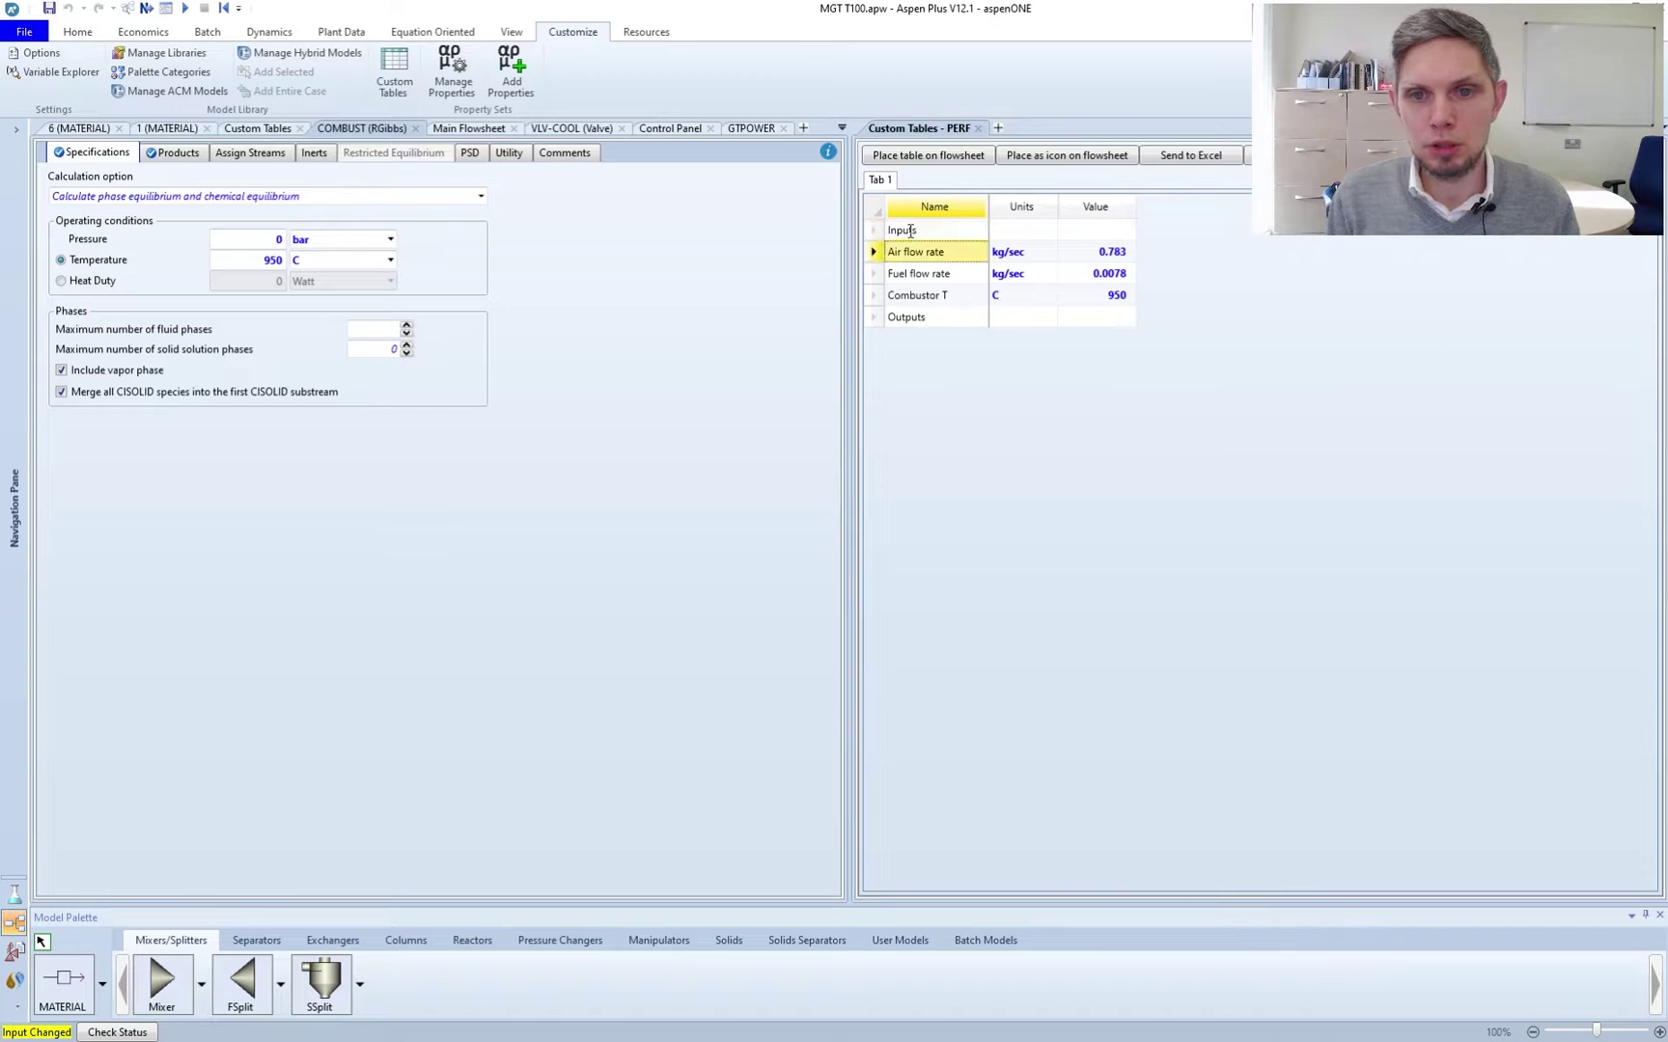
left_click(909, 237)
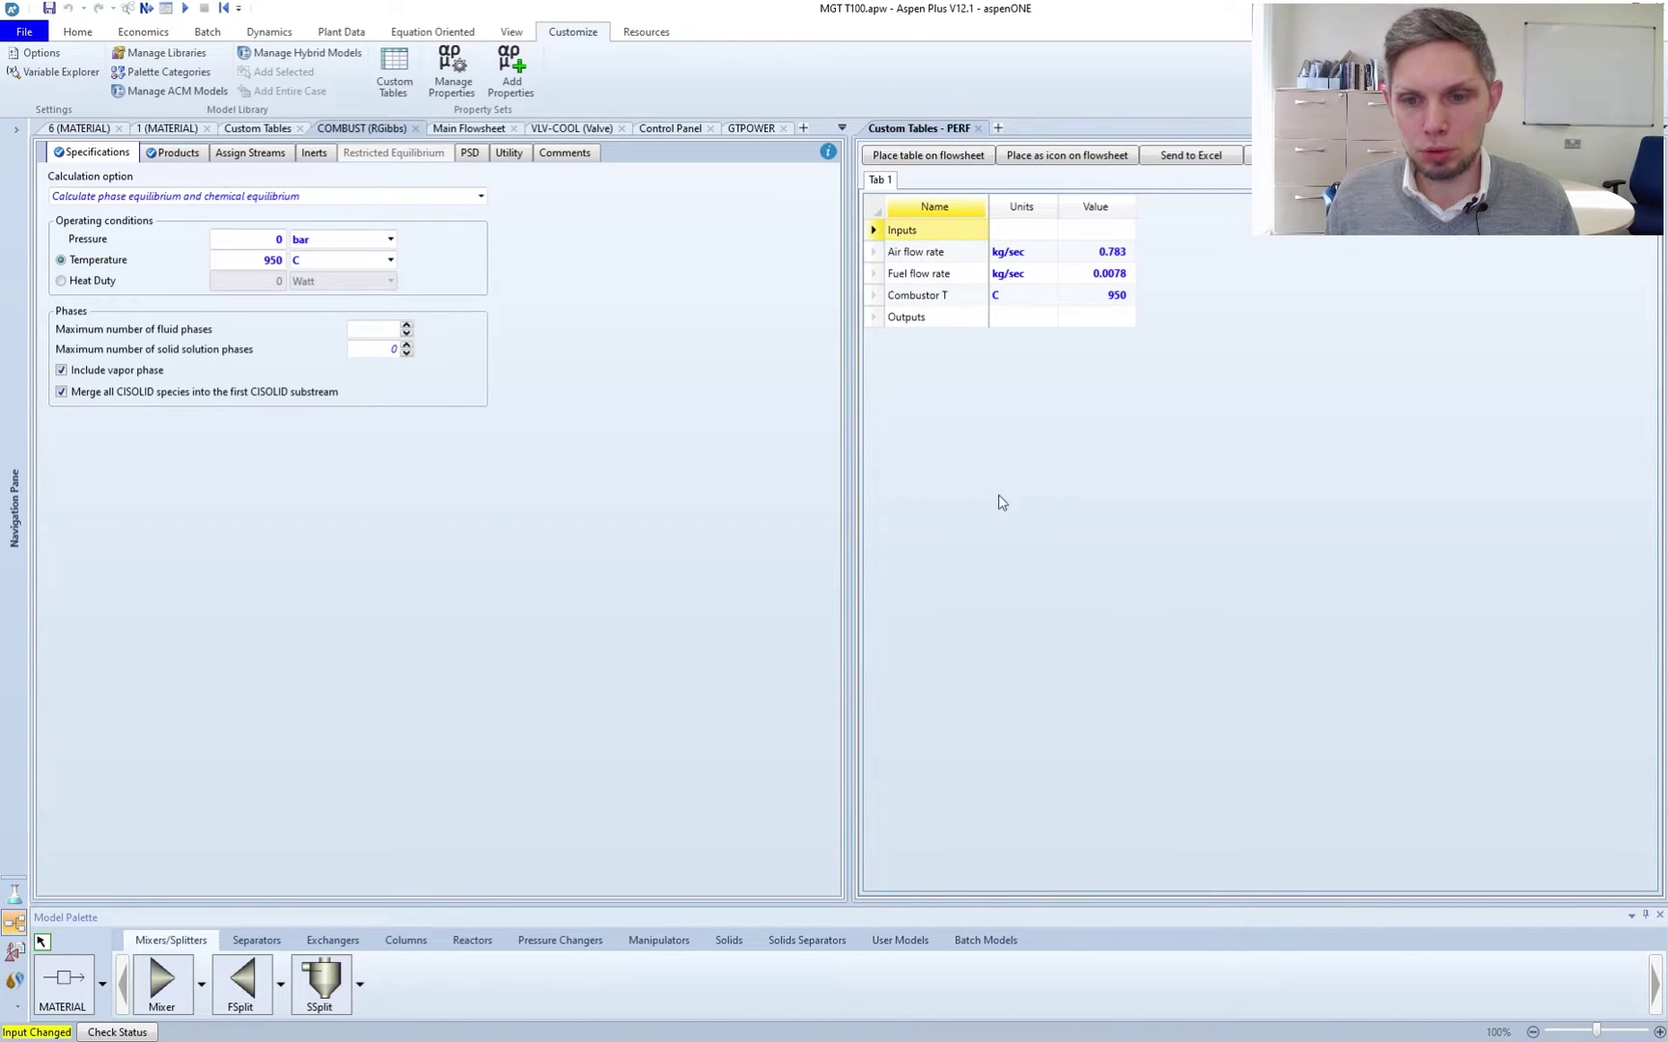
left_click(909, 235)
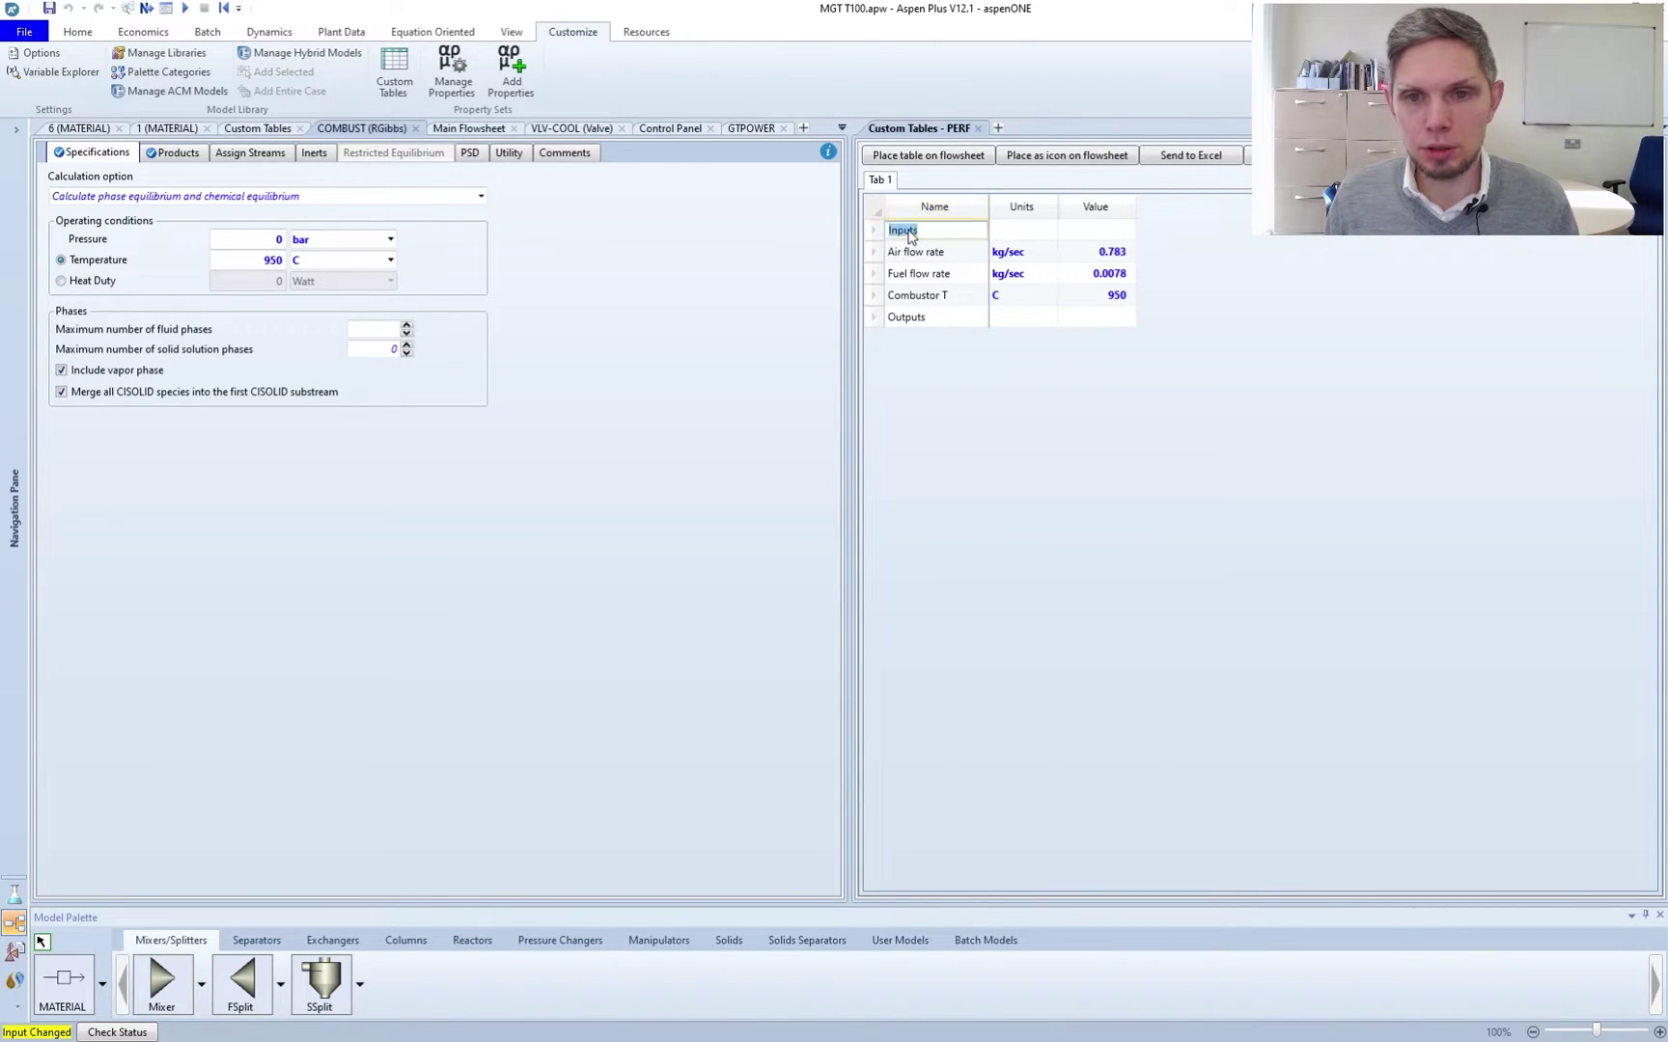
key("Escape")
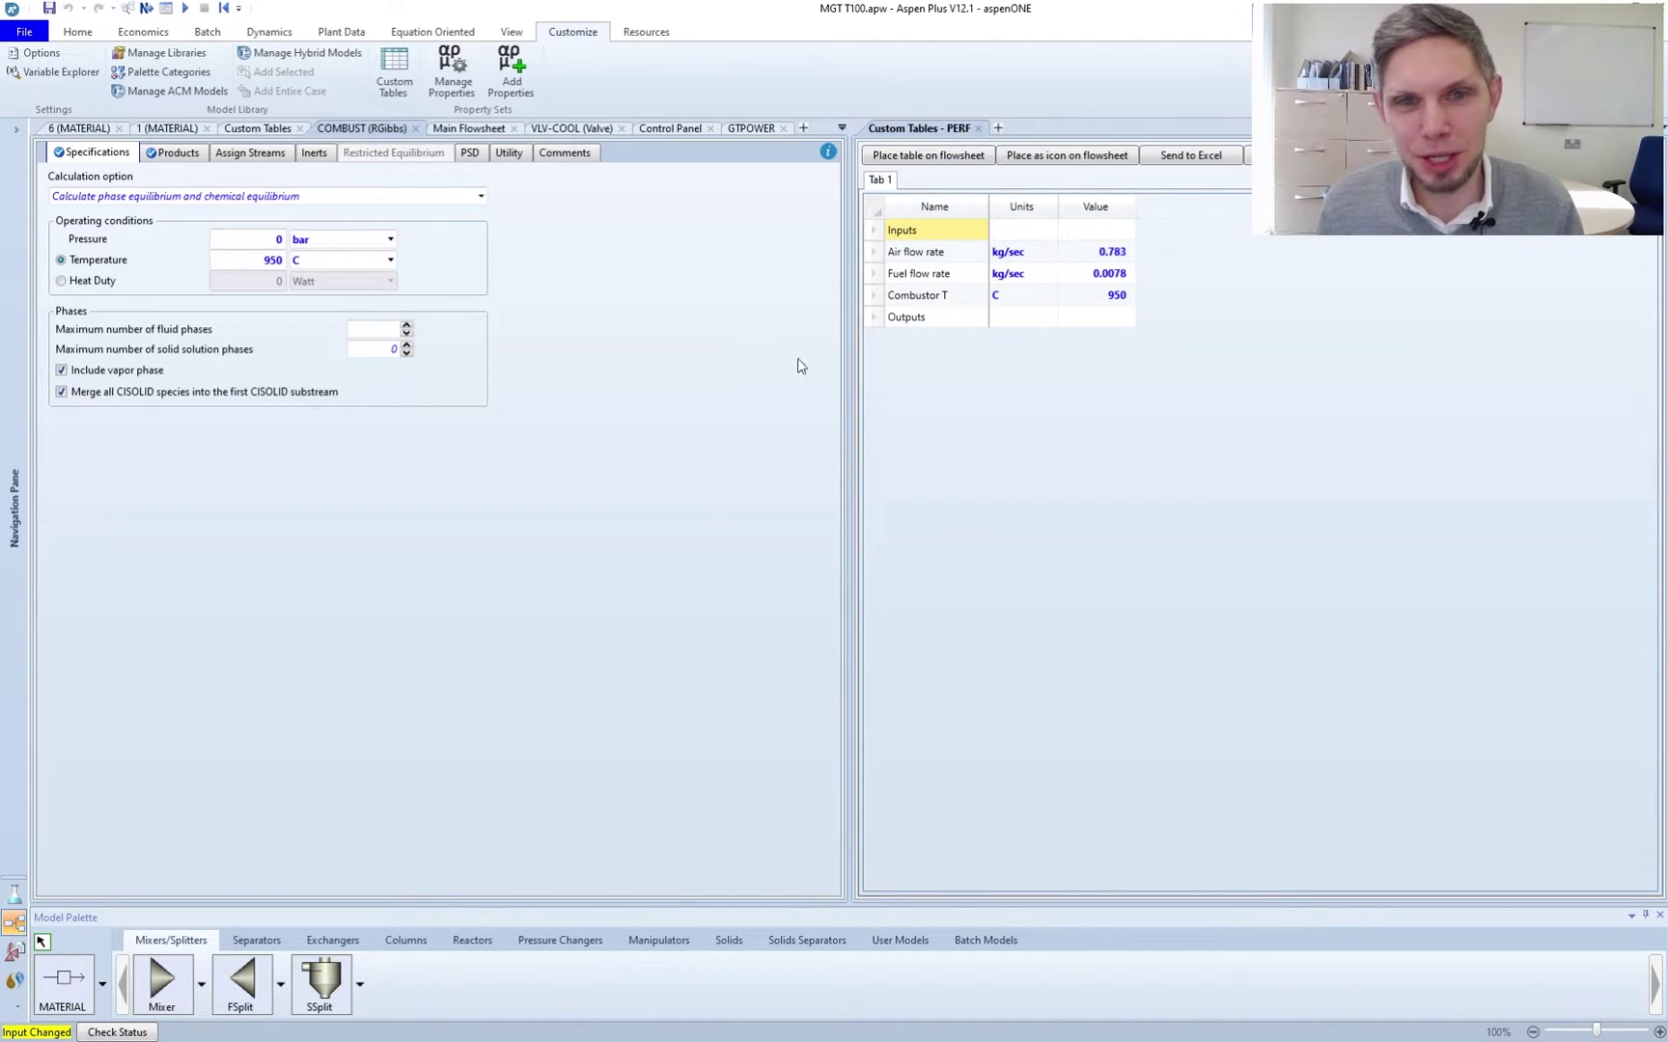
Drag the NETPOWER stream's -100006 Watt power into PERF as 'Net power output'
left_click(478, 126)
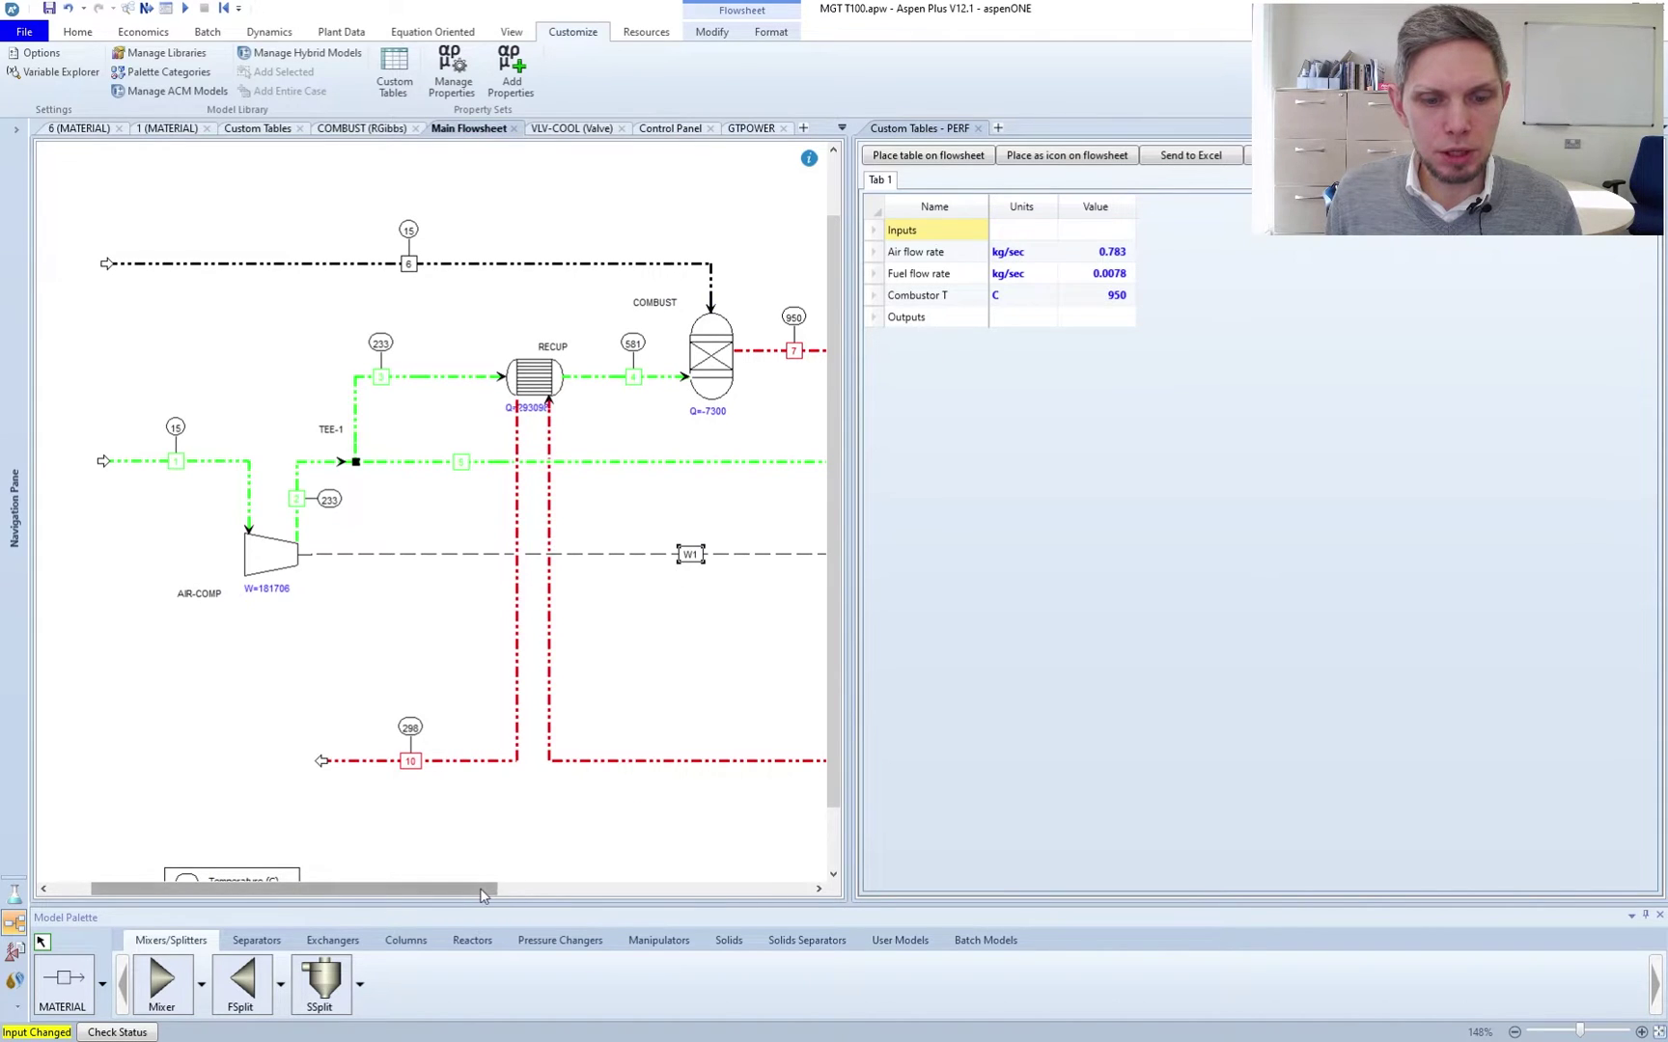
left_click_drag(479, 888, 672, 888)
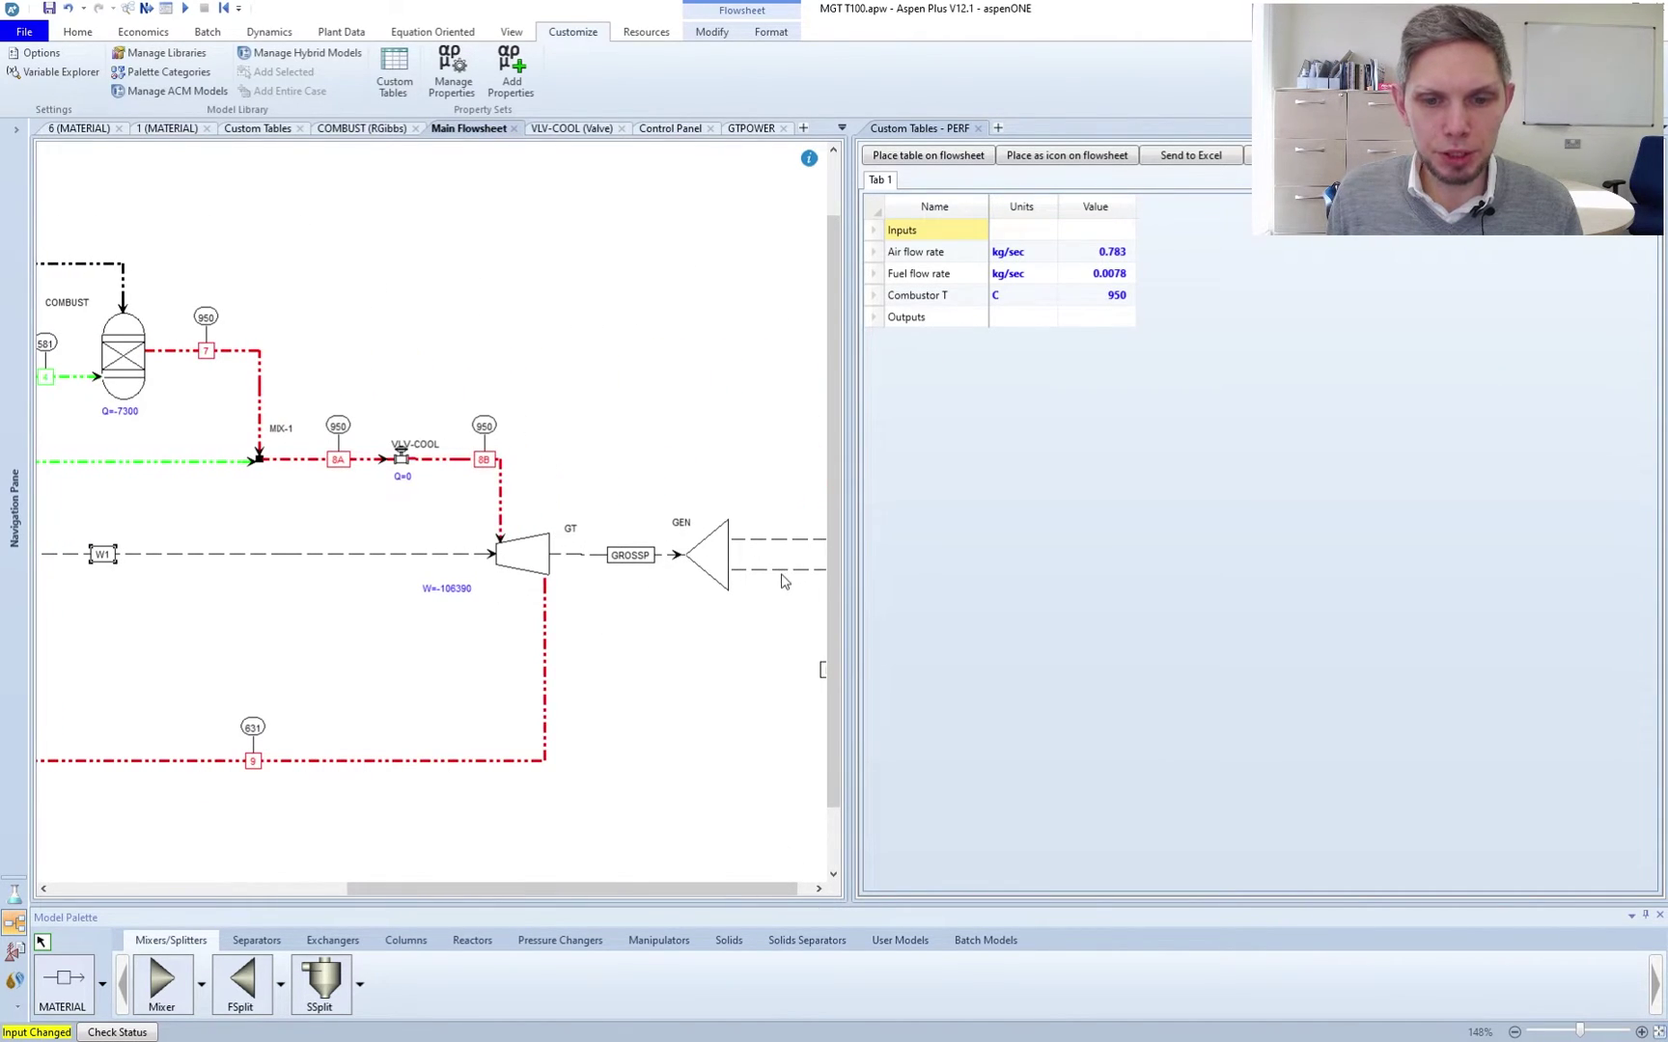
left_click(781, 569)
double_click(781, 569)
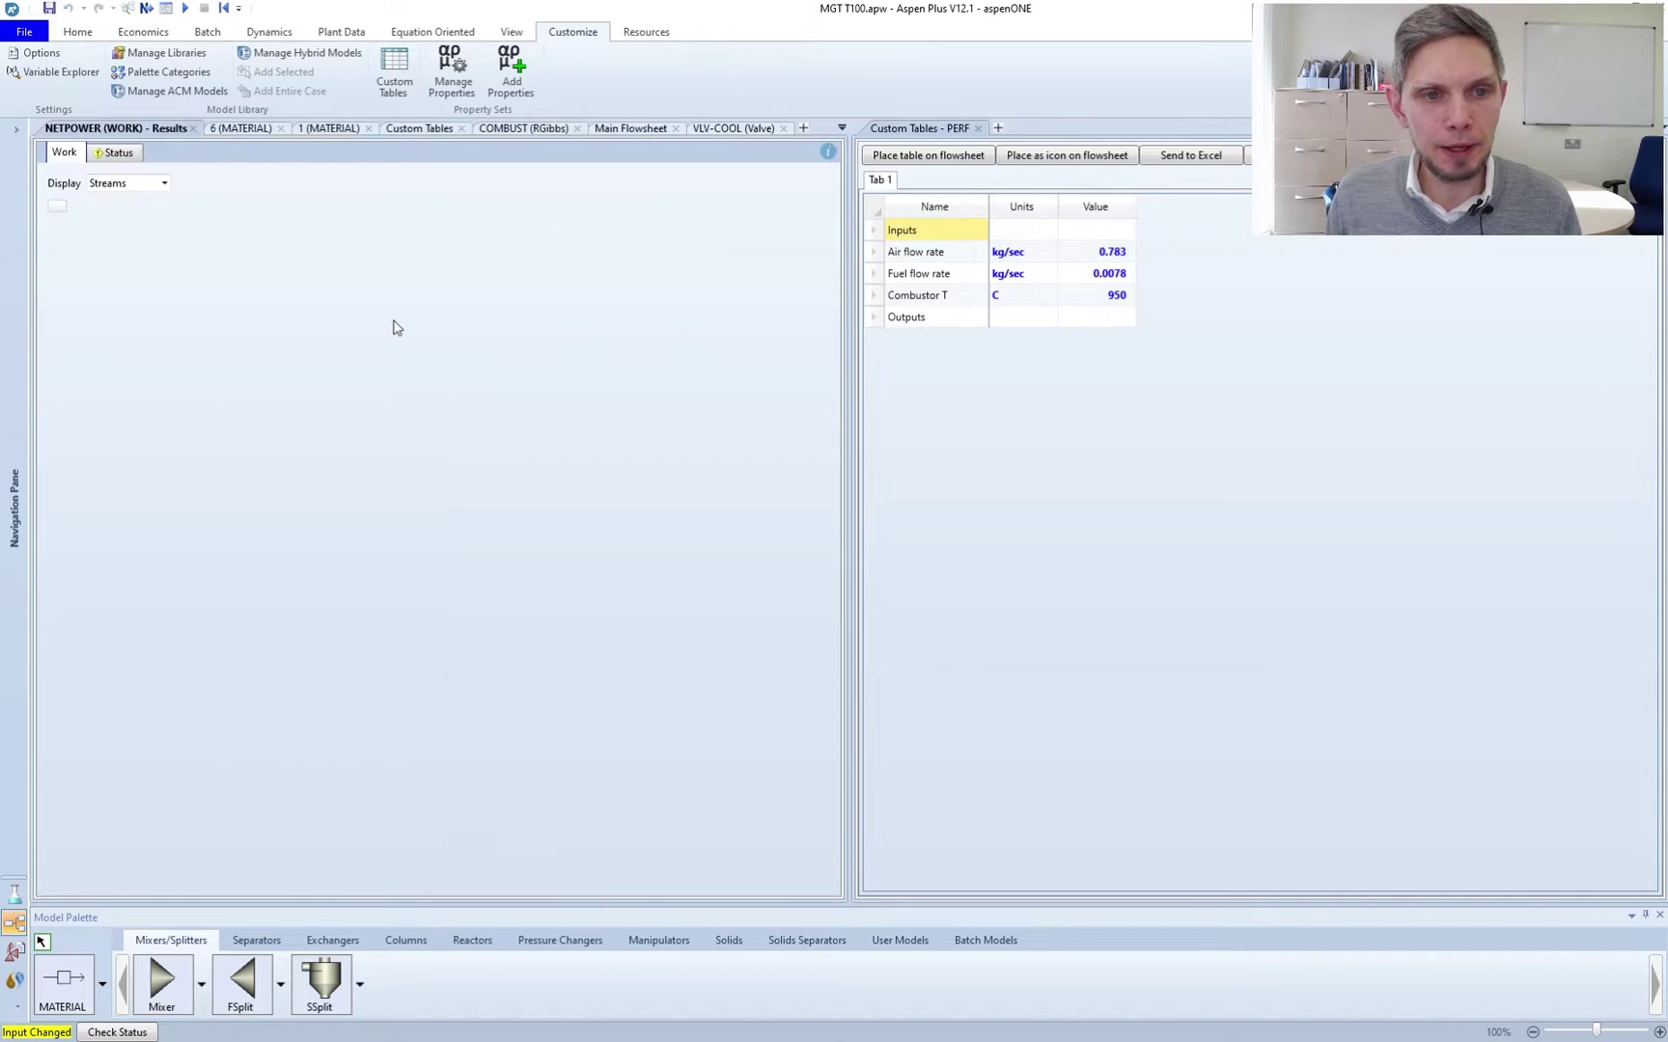
left_click(207, 249)
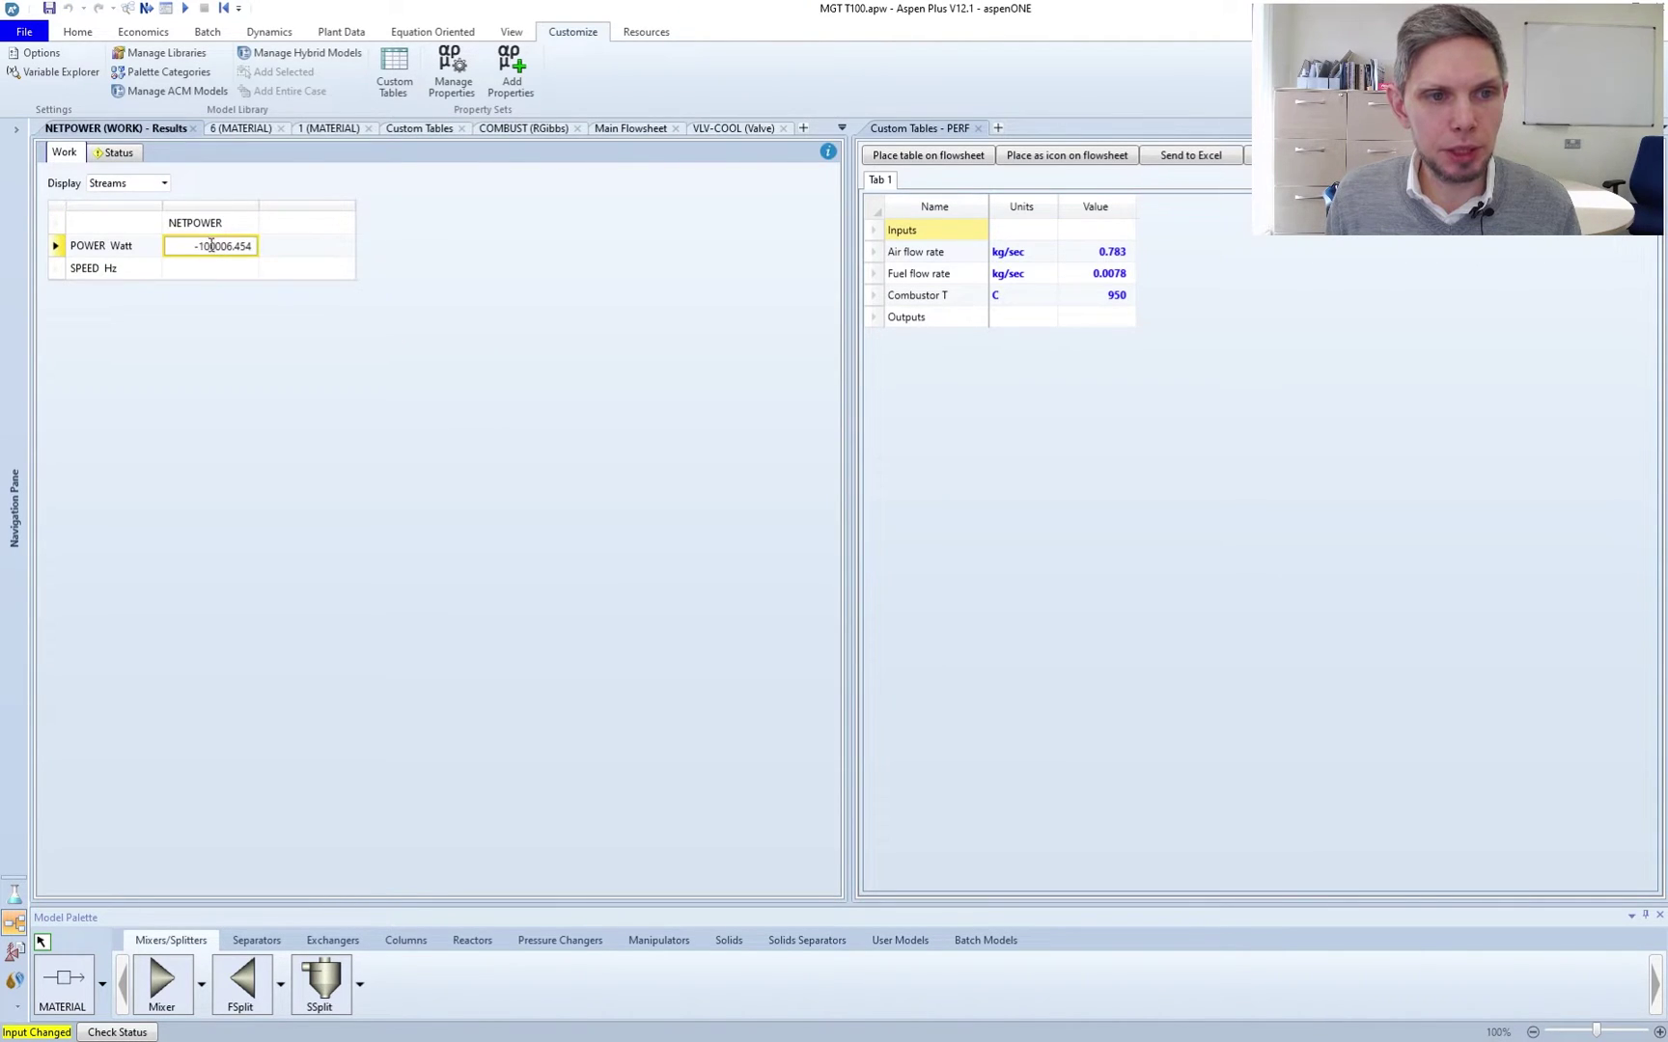
left_click_drag(233, 253, 942, 344)
left_click(916, 344)
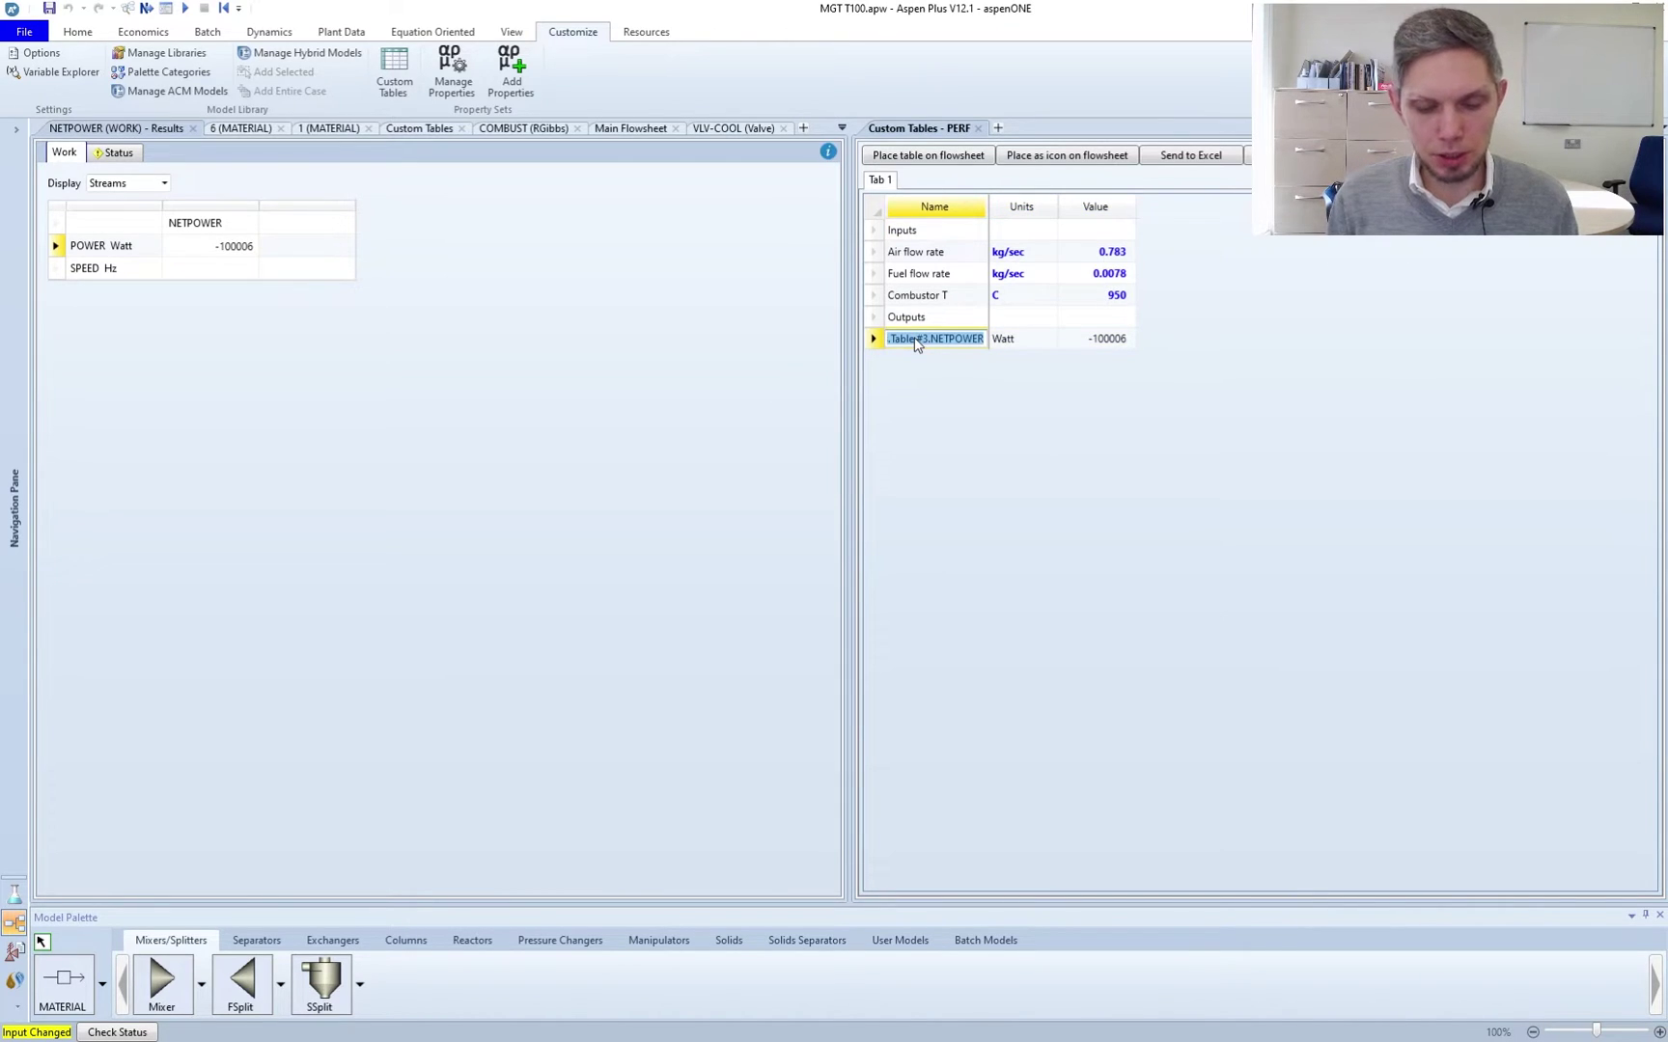
type("Net power output")
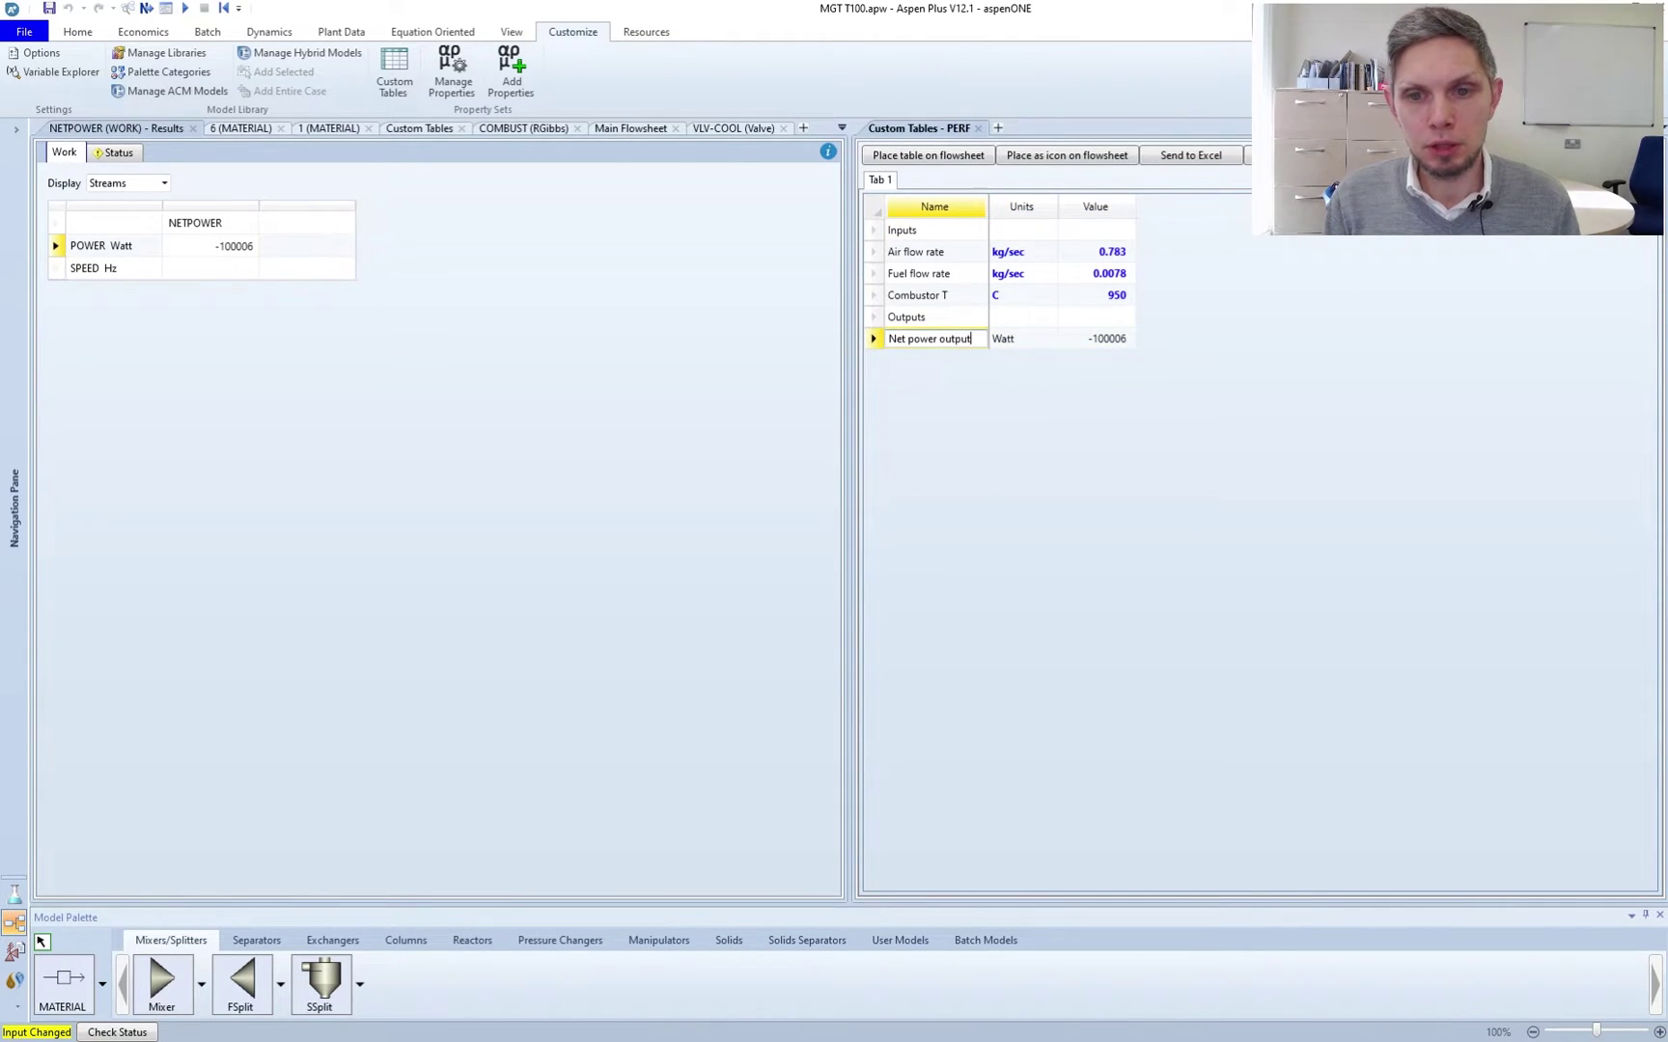
key("Return")
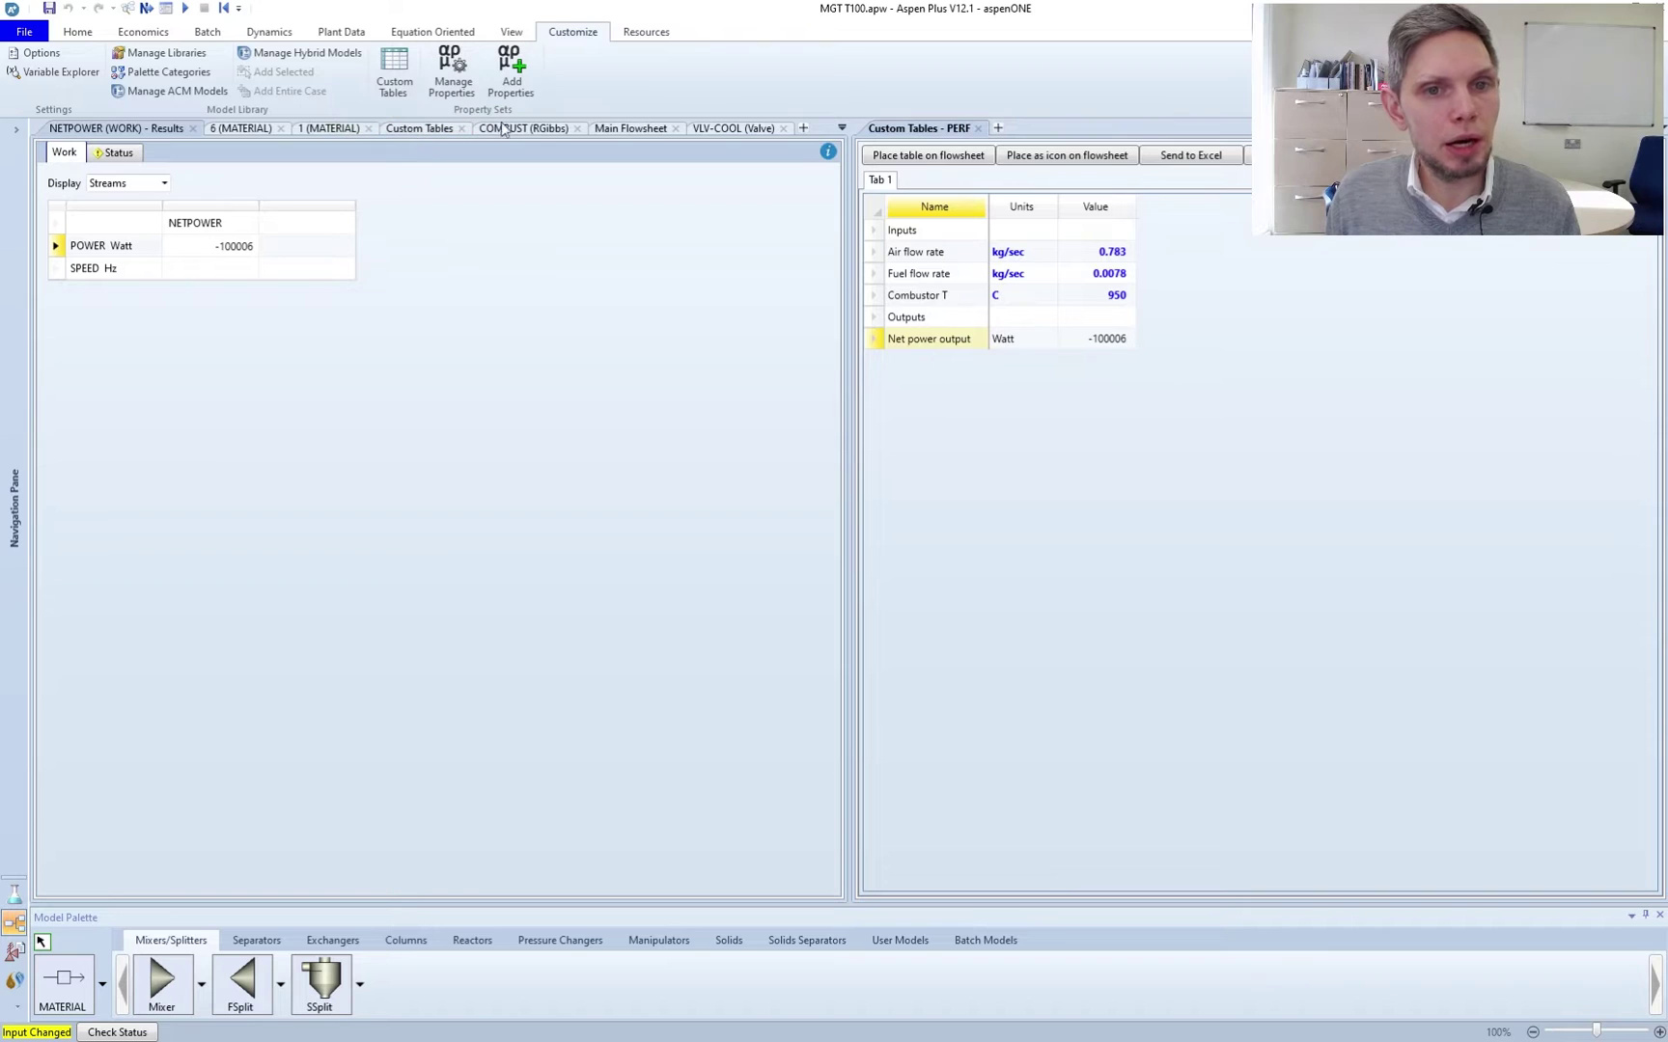
left_click(618, 132)
Copy stream 9's CO2 (0.0175078) and O2 (0.17081) mole fractions into PERF
scroll(514, 620, "up", 3)
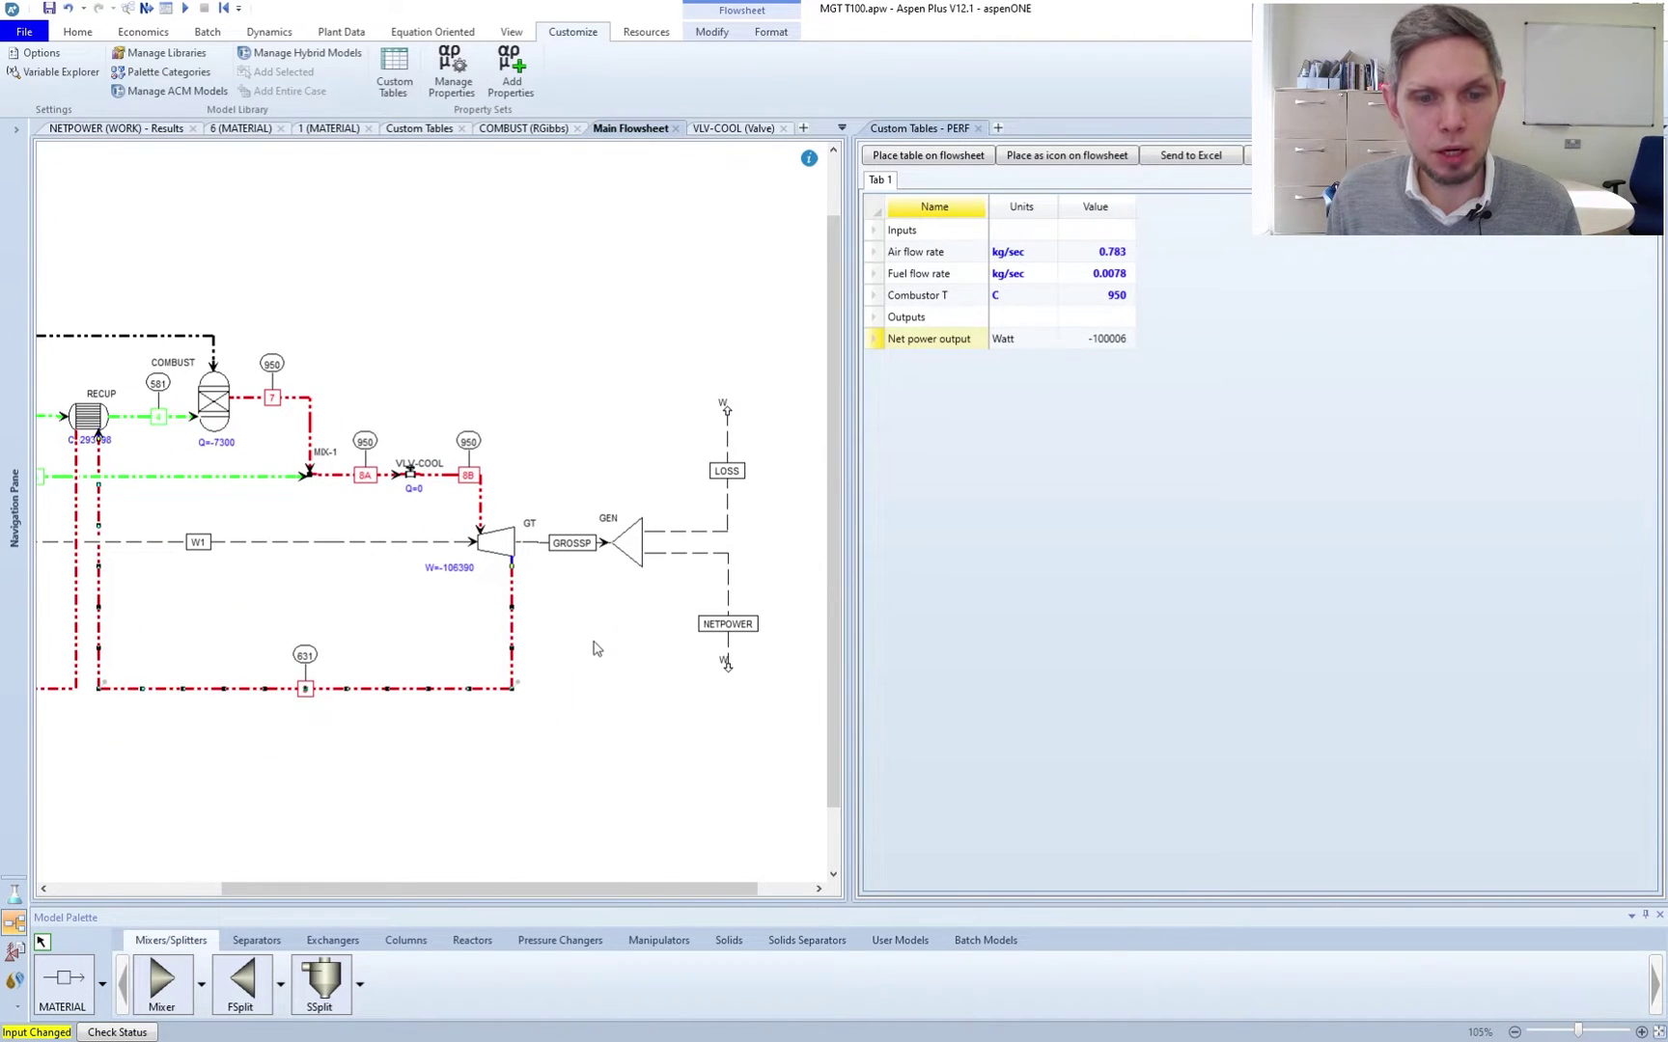
double_click(512, 603)
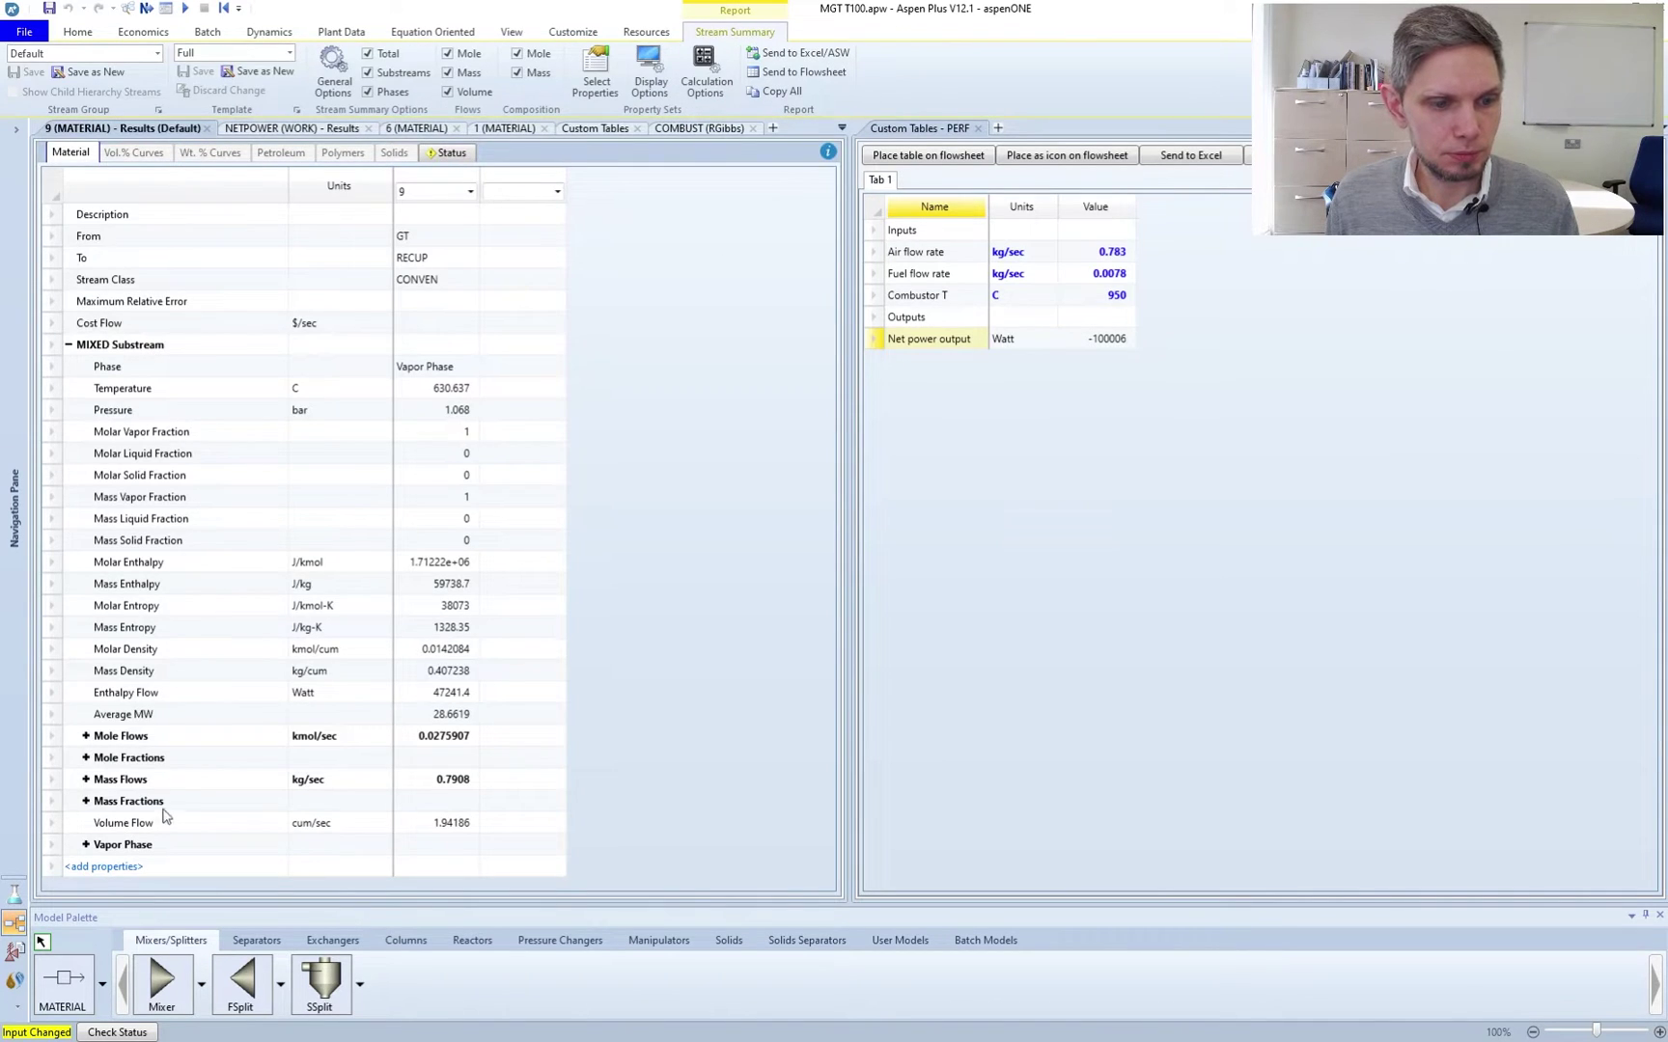
left_click(86, 758)
scroll(275, 753, "down", 3)
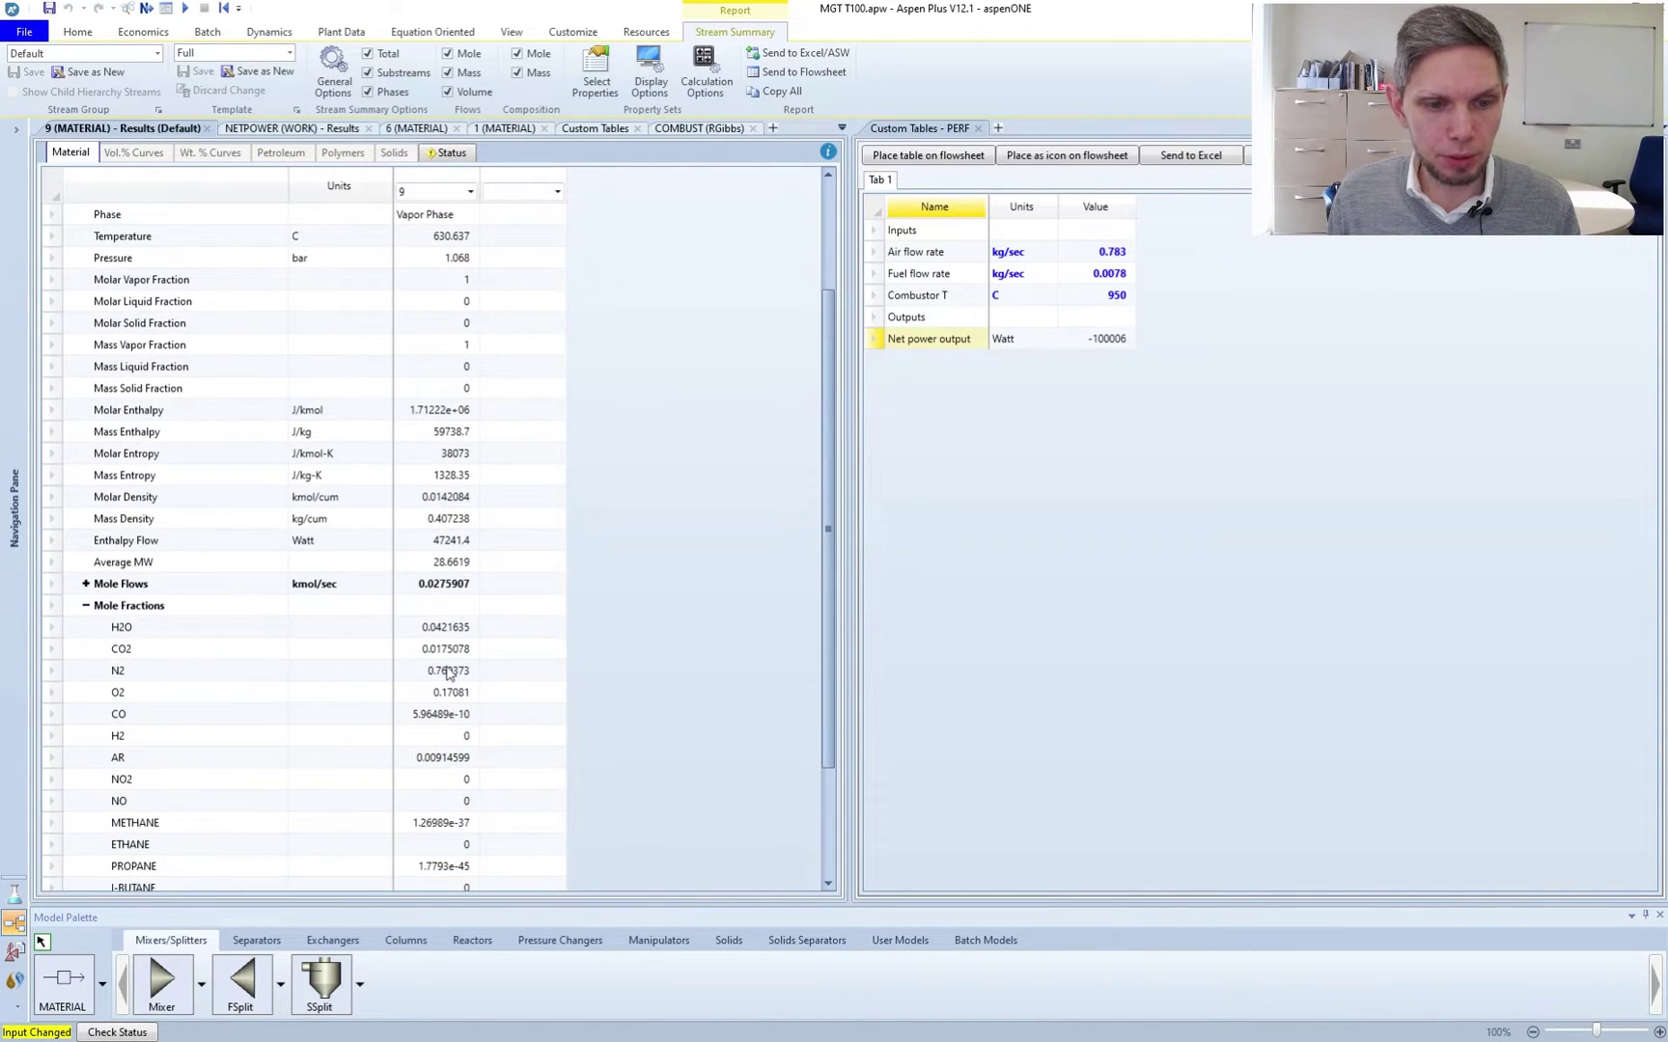
left_click(450, 650)
left_click_drag(1057, 453, 1057, 454)
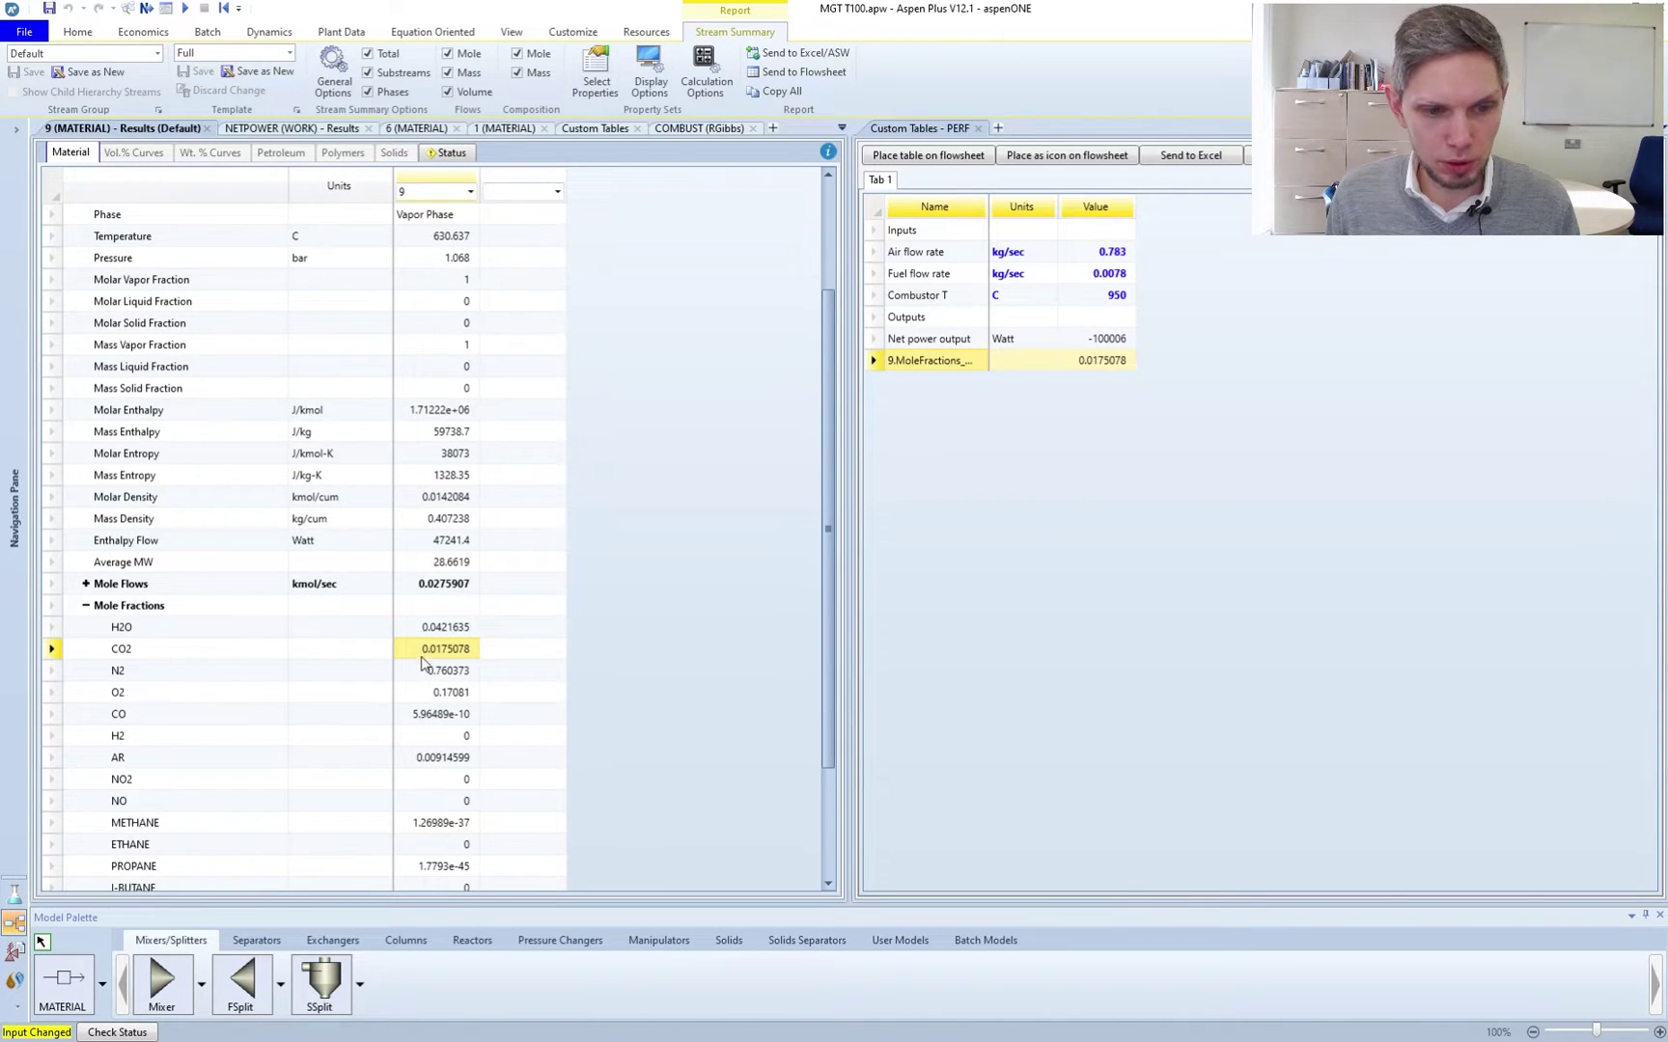
left_click_drag(431, 692, 1110, 384)
Autofit PERF's Name column so the full row names show
left_click(1091, 382)
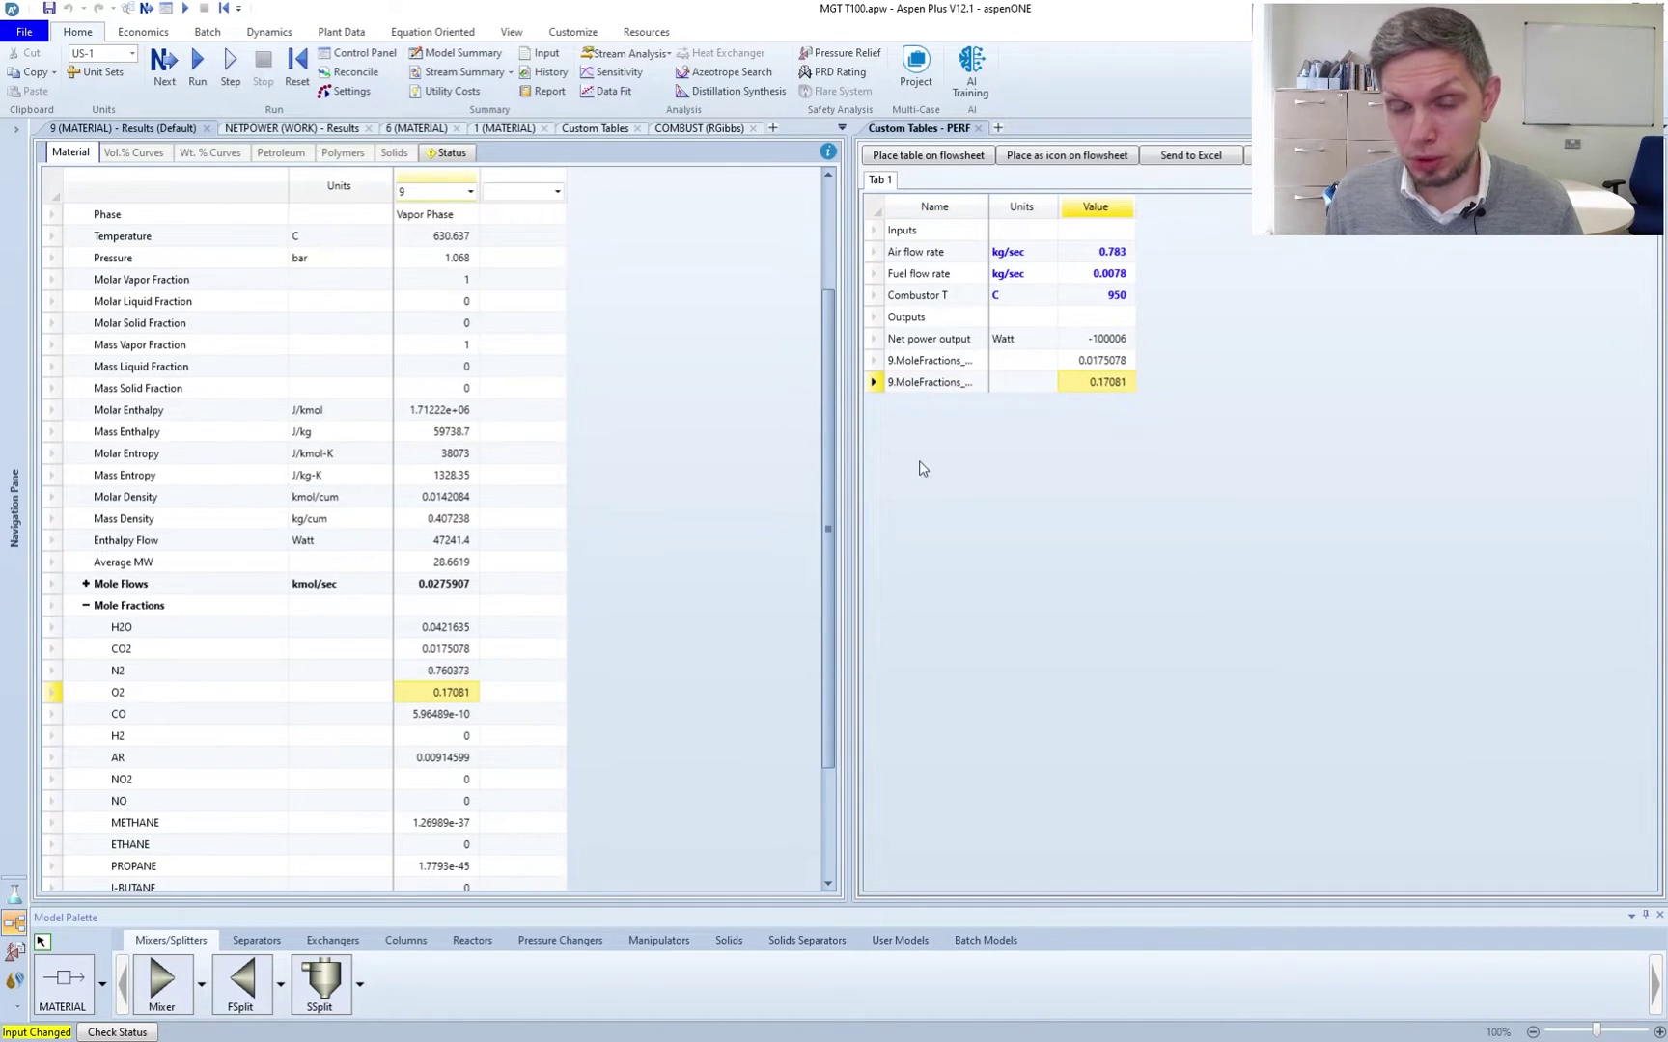
left_click(955, 382)
key("ctrl+c")
left_click(955, 366)
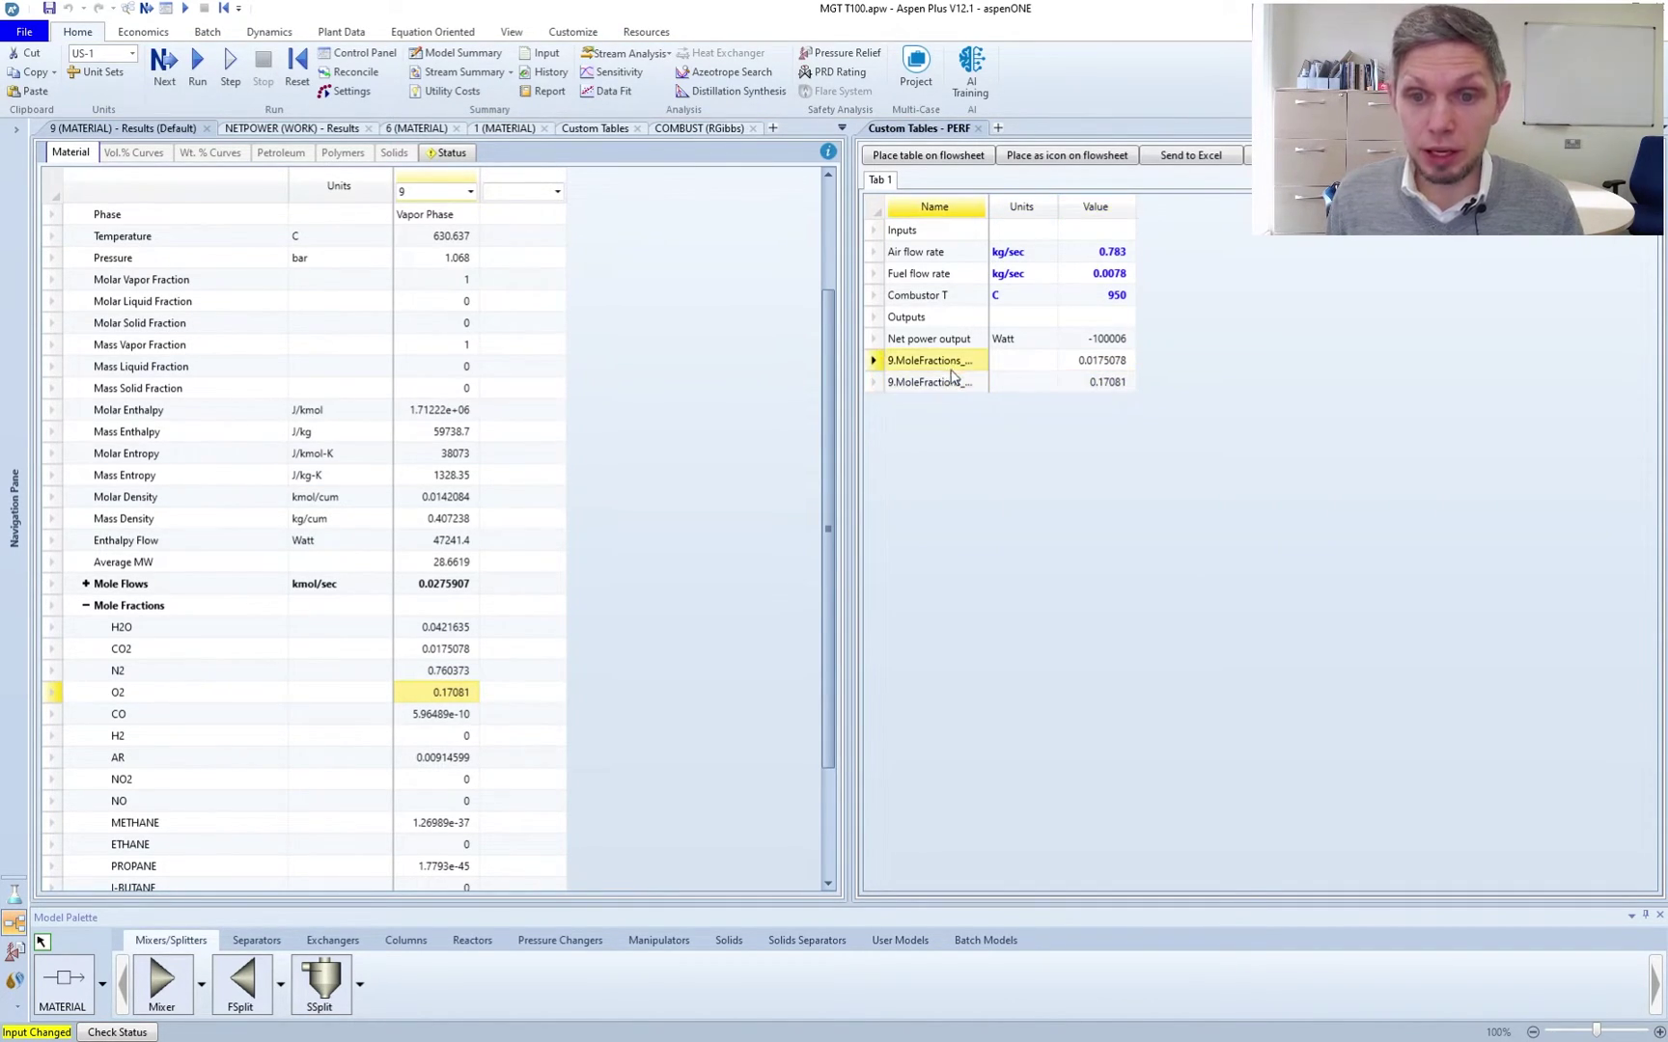
left_click(955, 382)
left_click(956, 365)
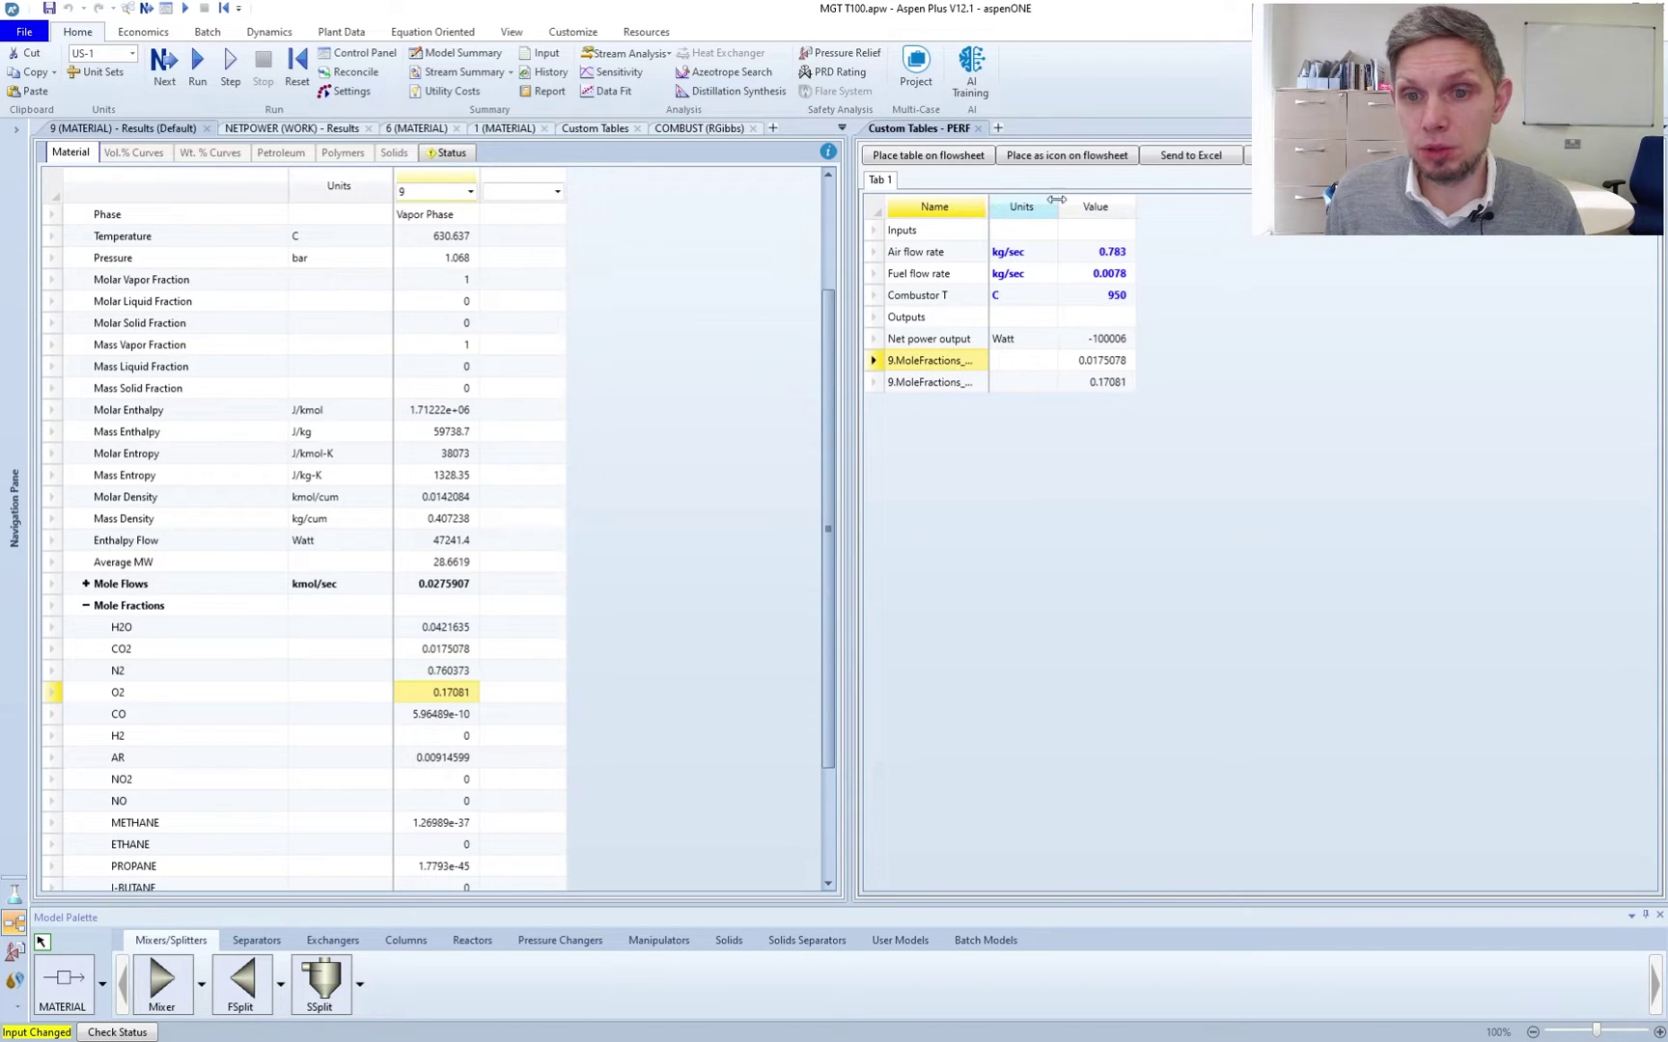
double_click(988, 207)
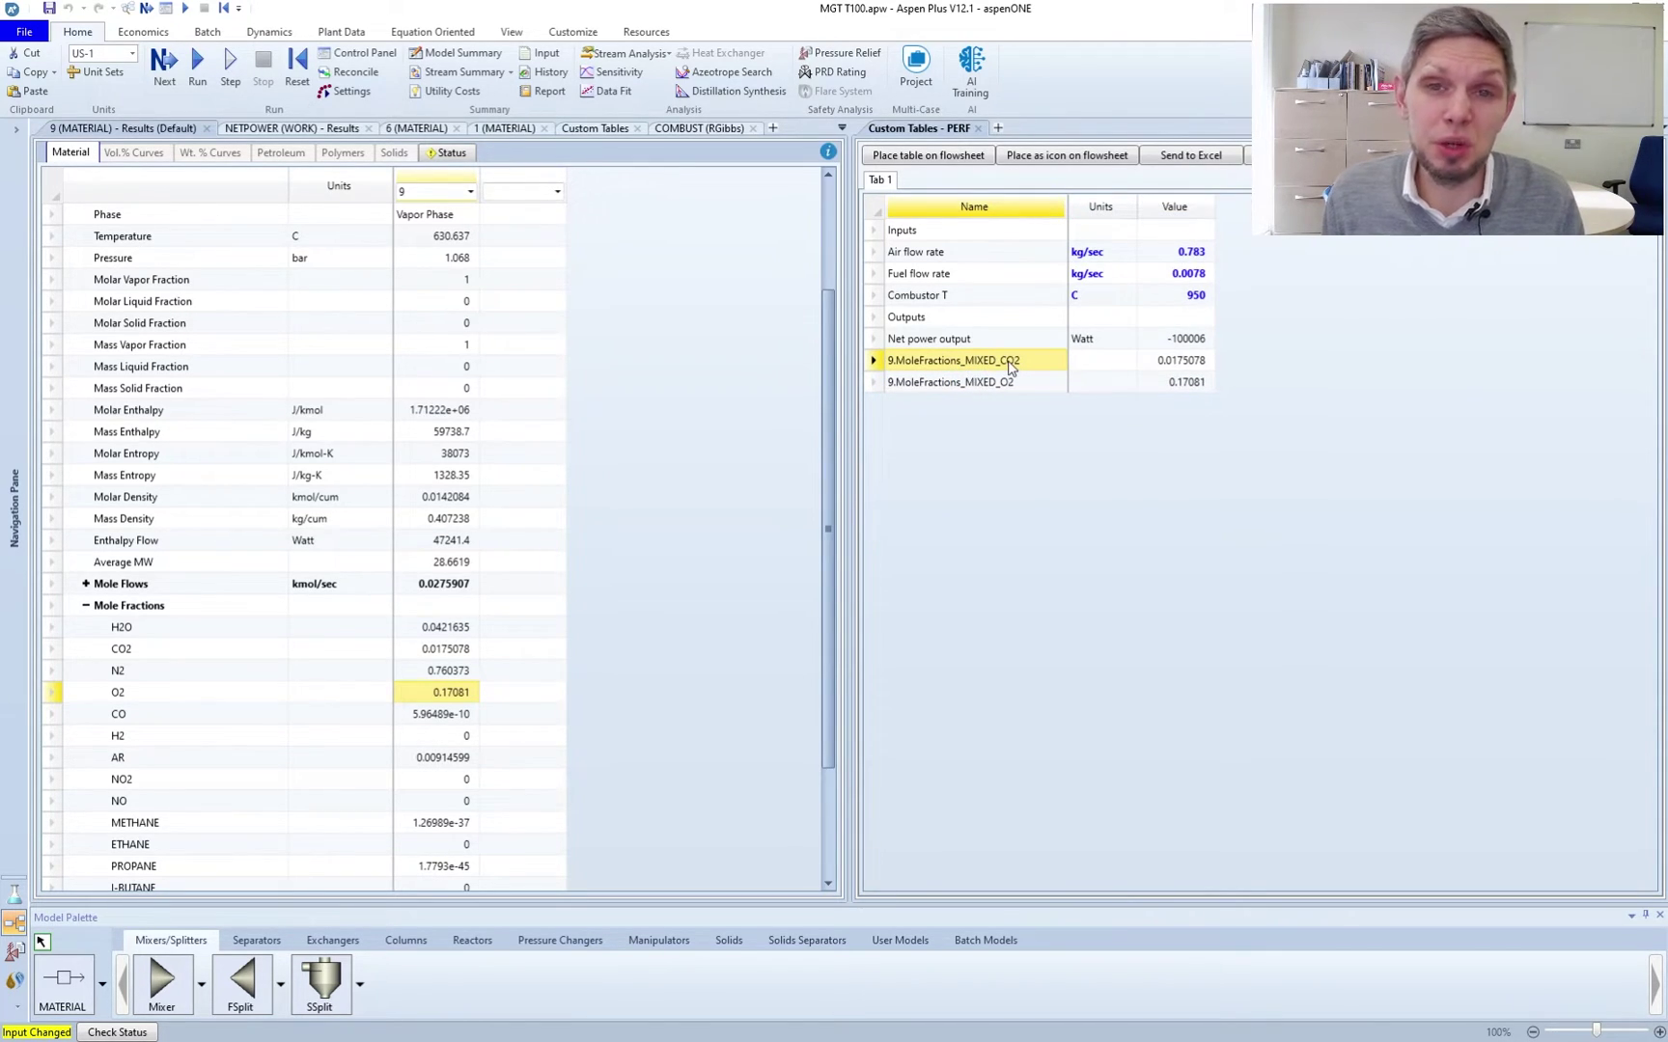
left_click(1005, 366)
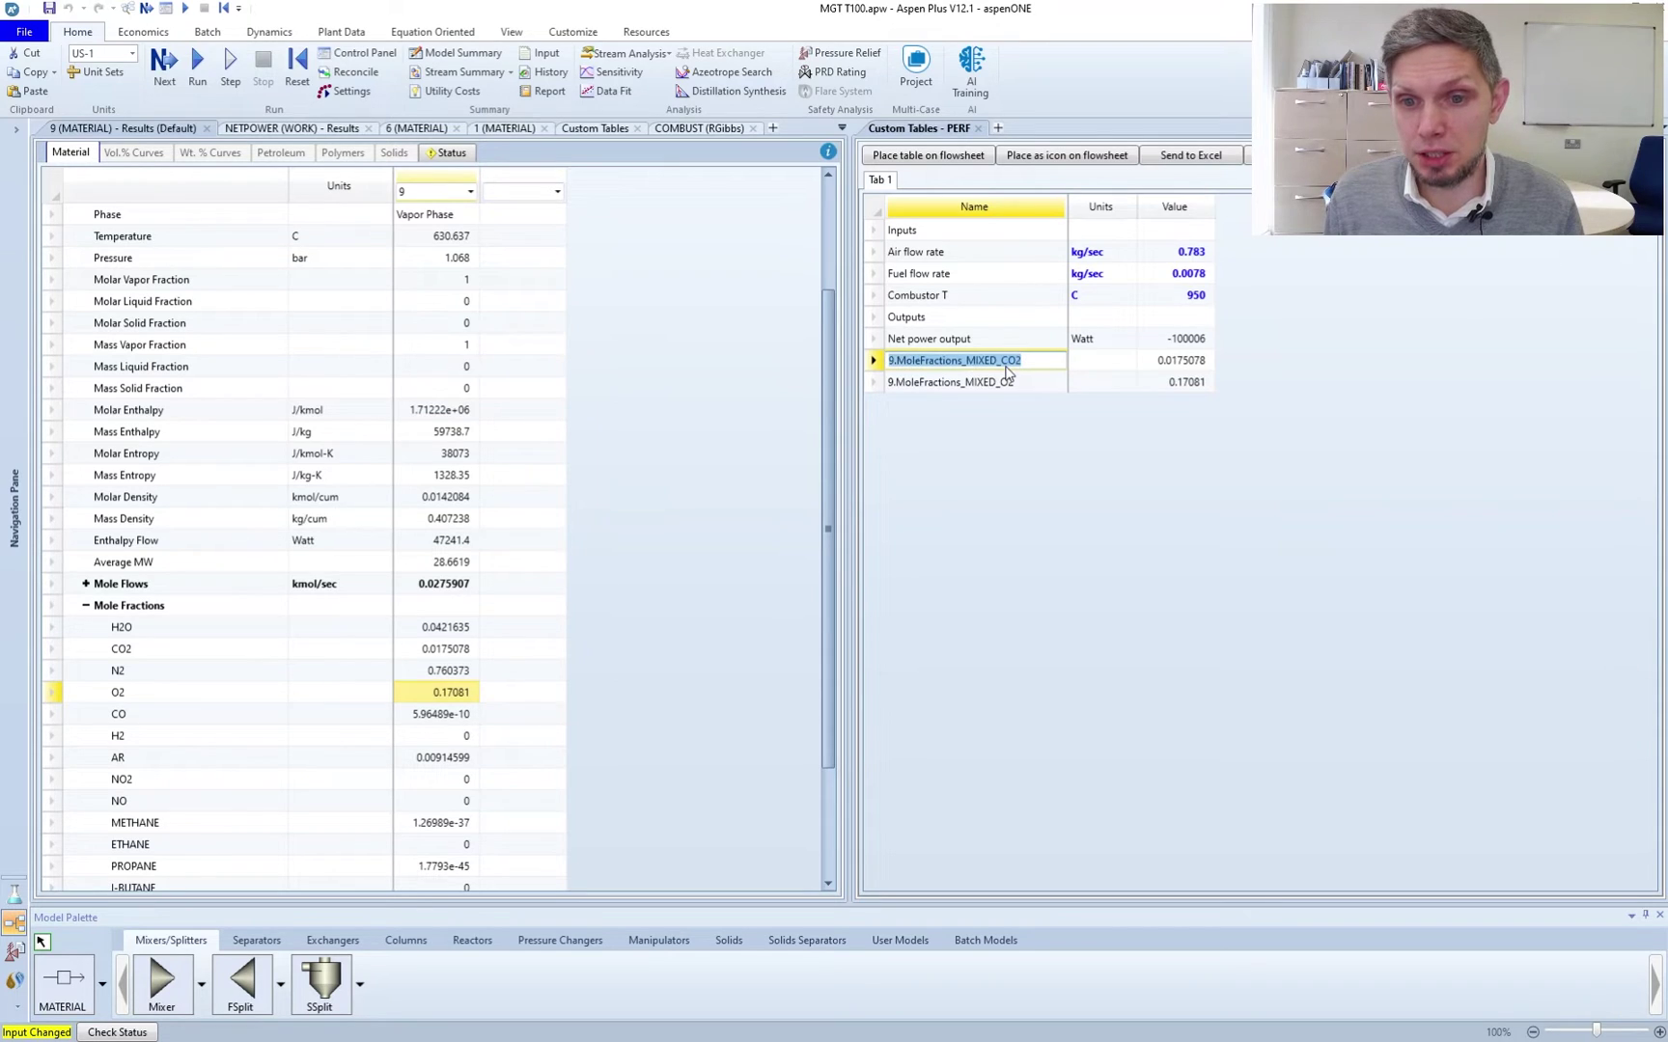
Rename the two new rows 'CO2 mole fraction' and 'O2 mole fraction'
type("CO2 mole fract")
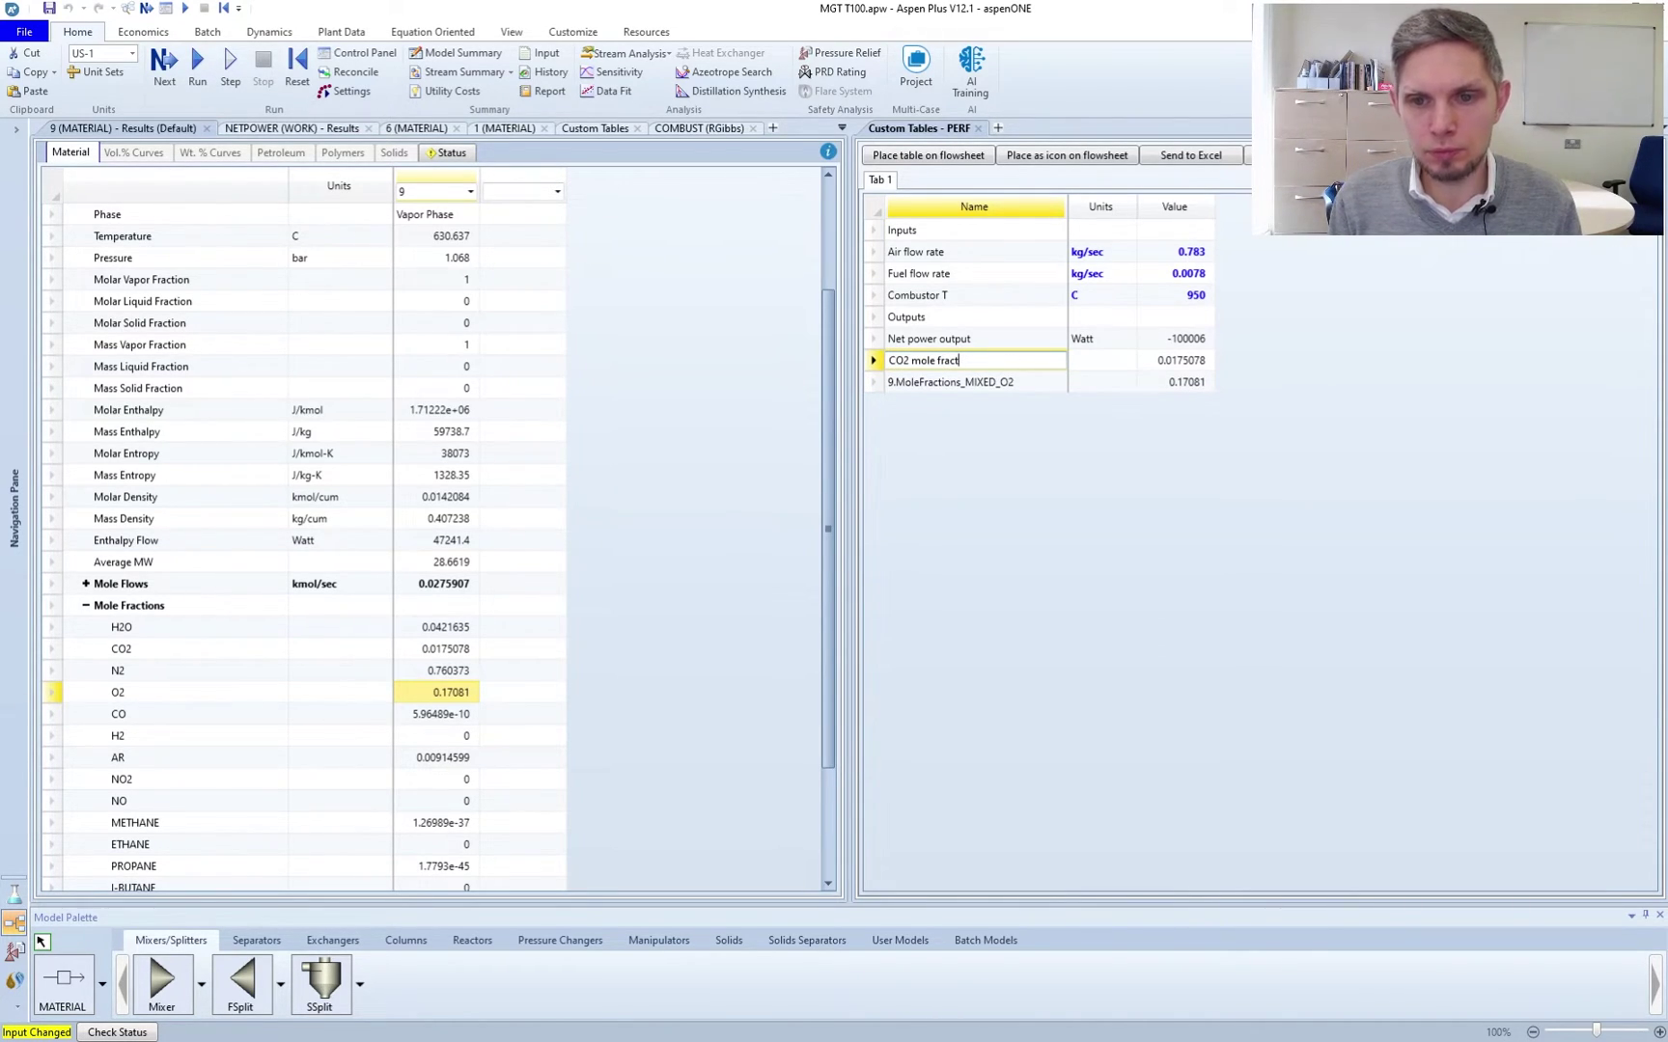
type("n")
key("Return")
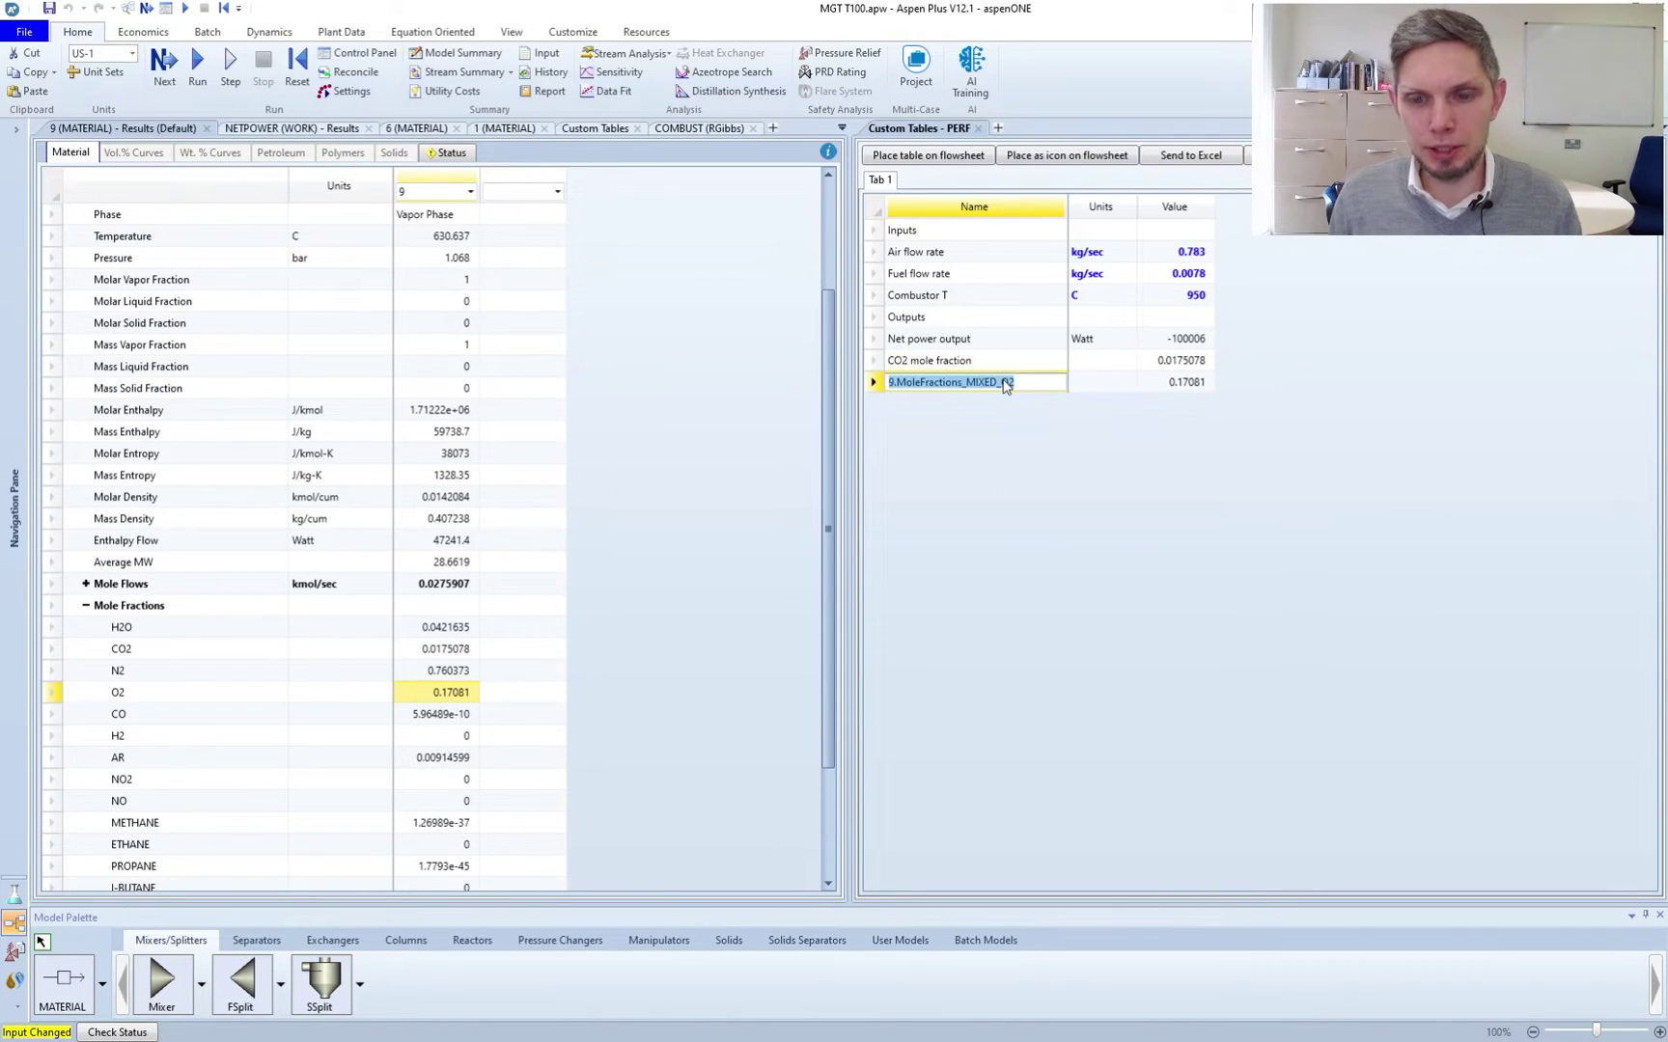
type("O2 mole fr")
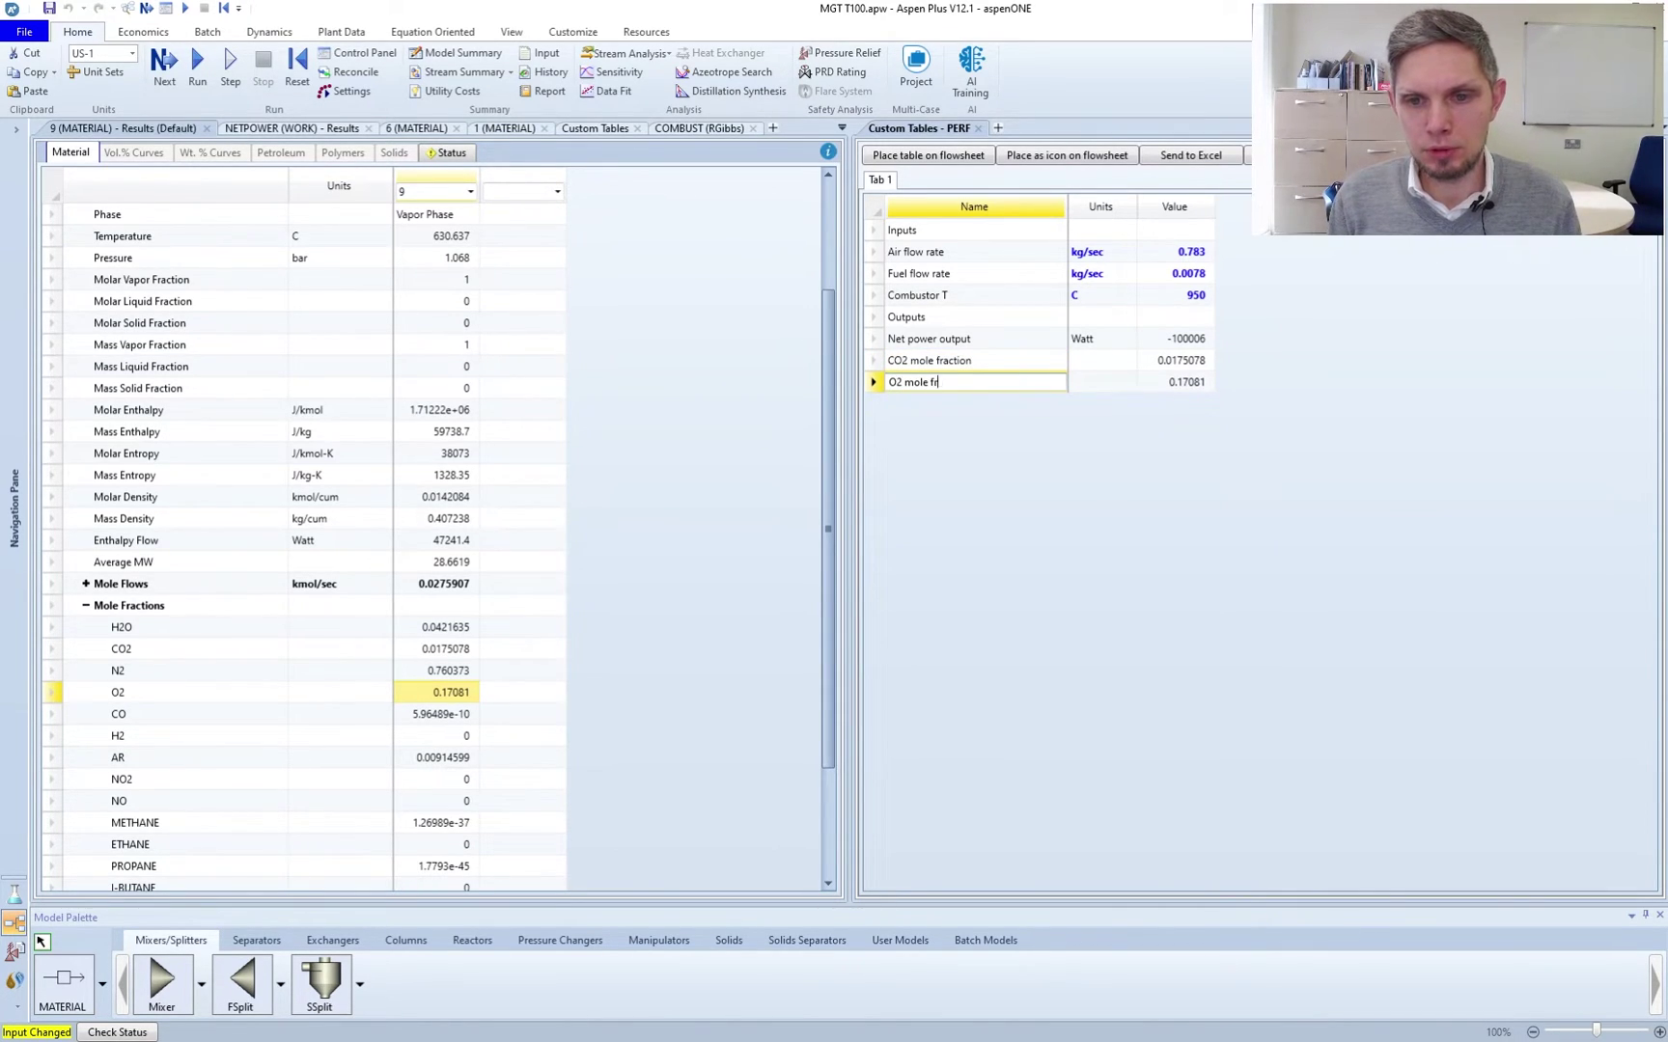
type("action")
key("Return")
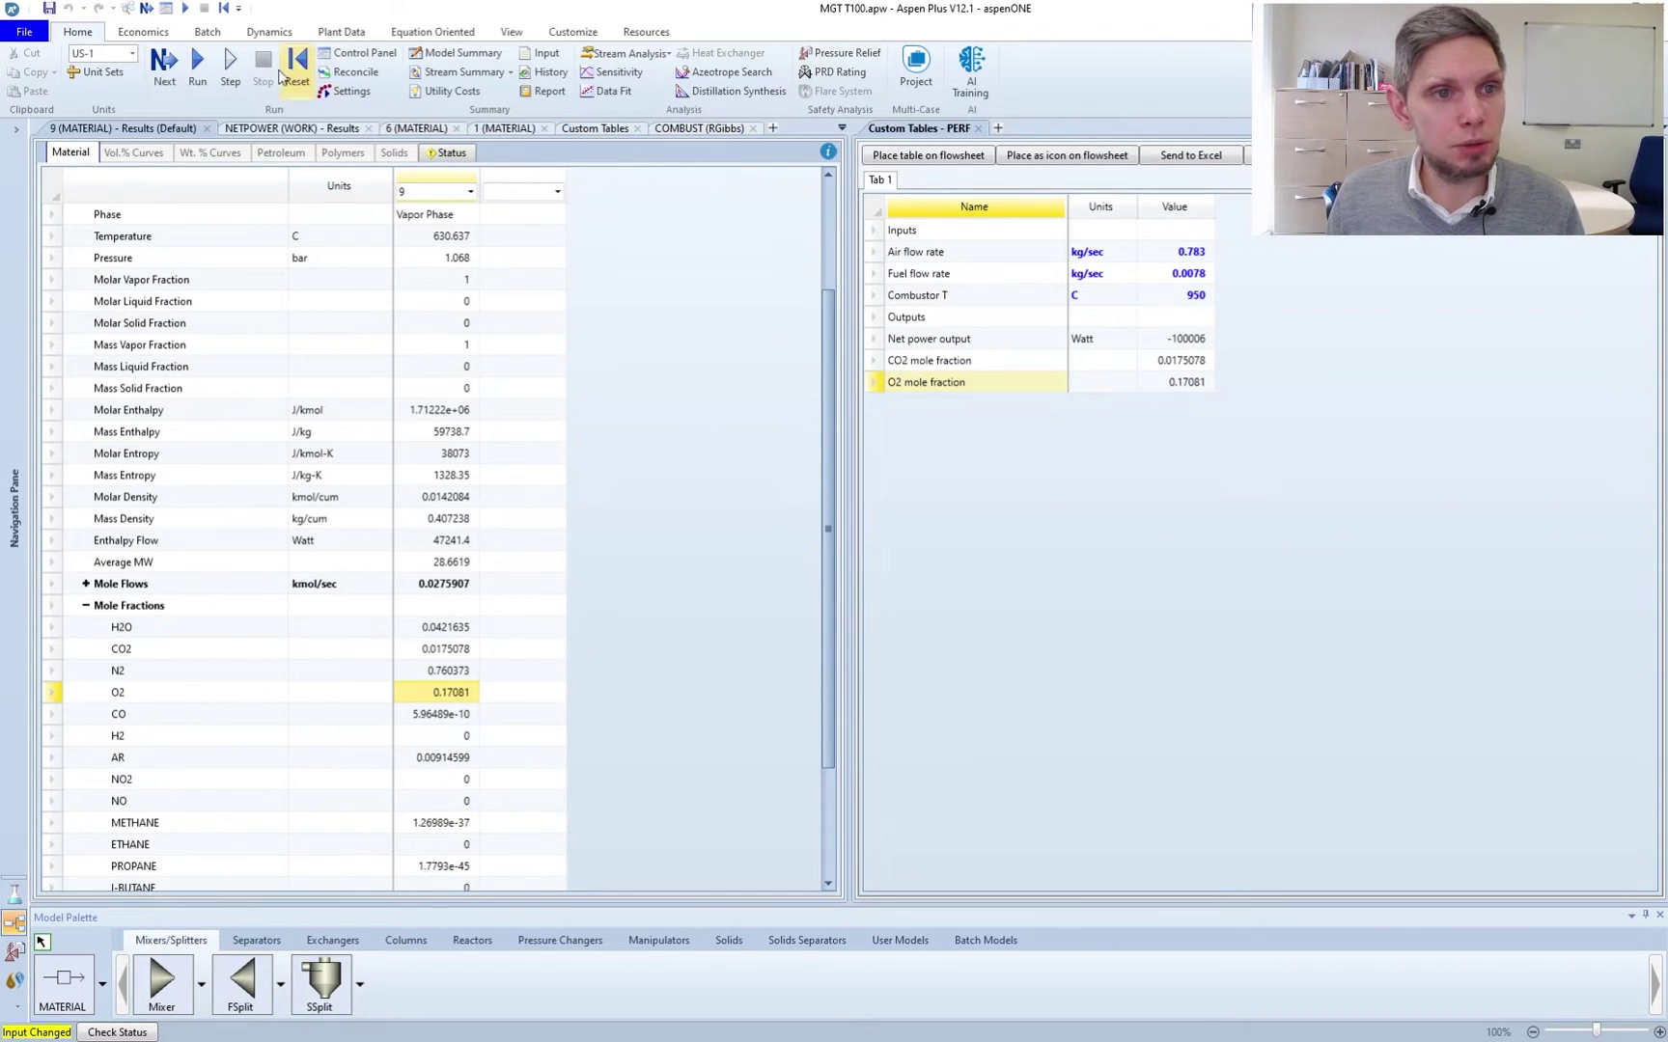
Set Combustor T to 900 C and rerun, giving net power output -88647.8 W
left_click(127, 8)
left_click(1195, 294)
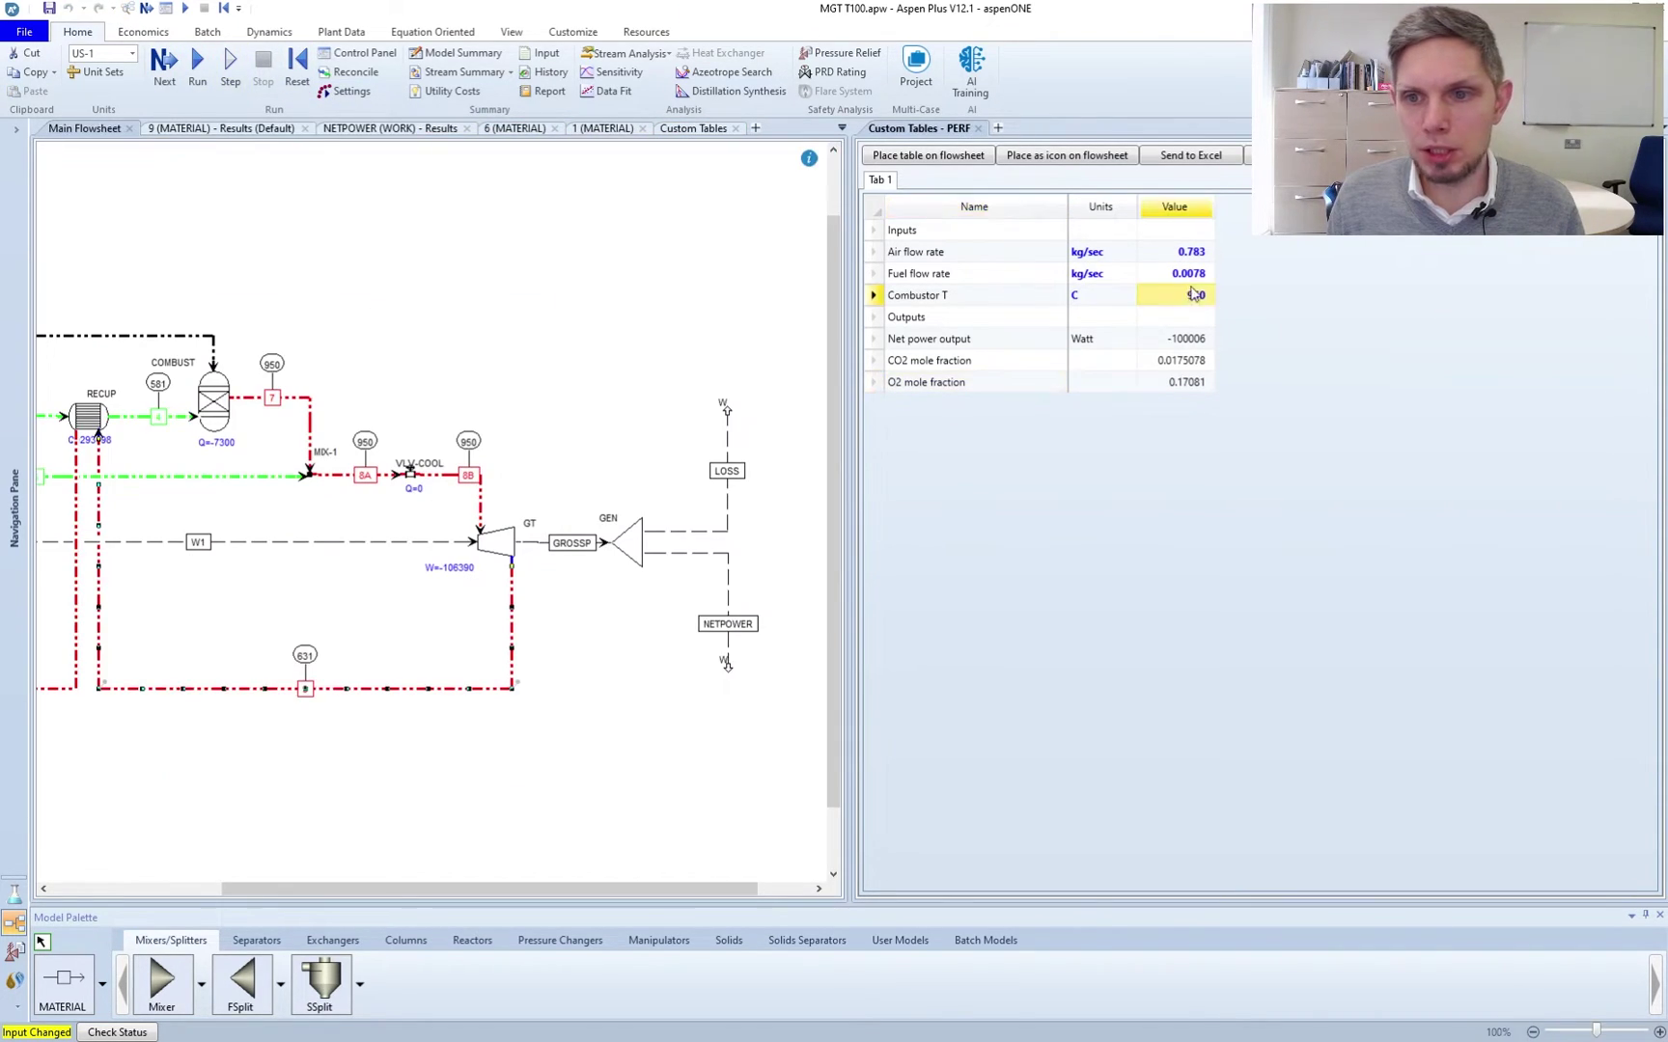
left_click(226, 395)
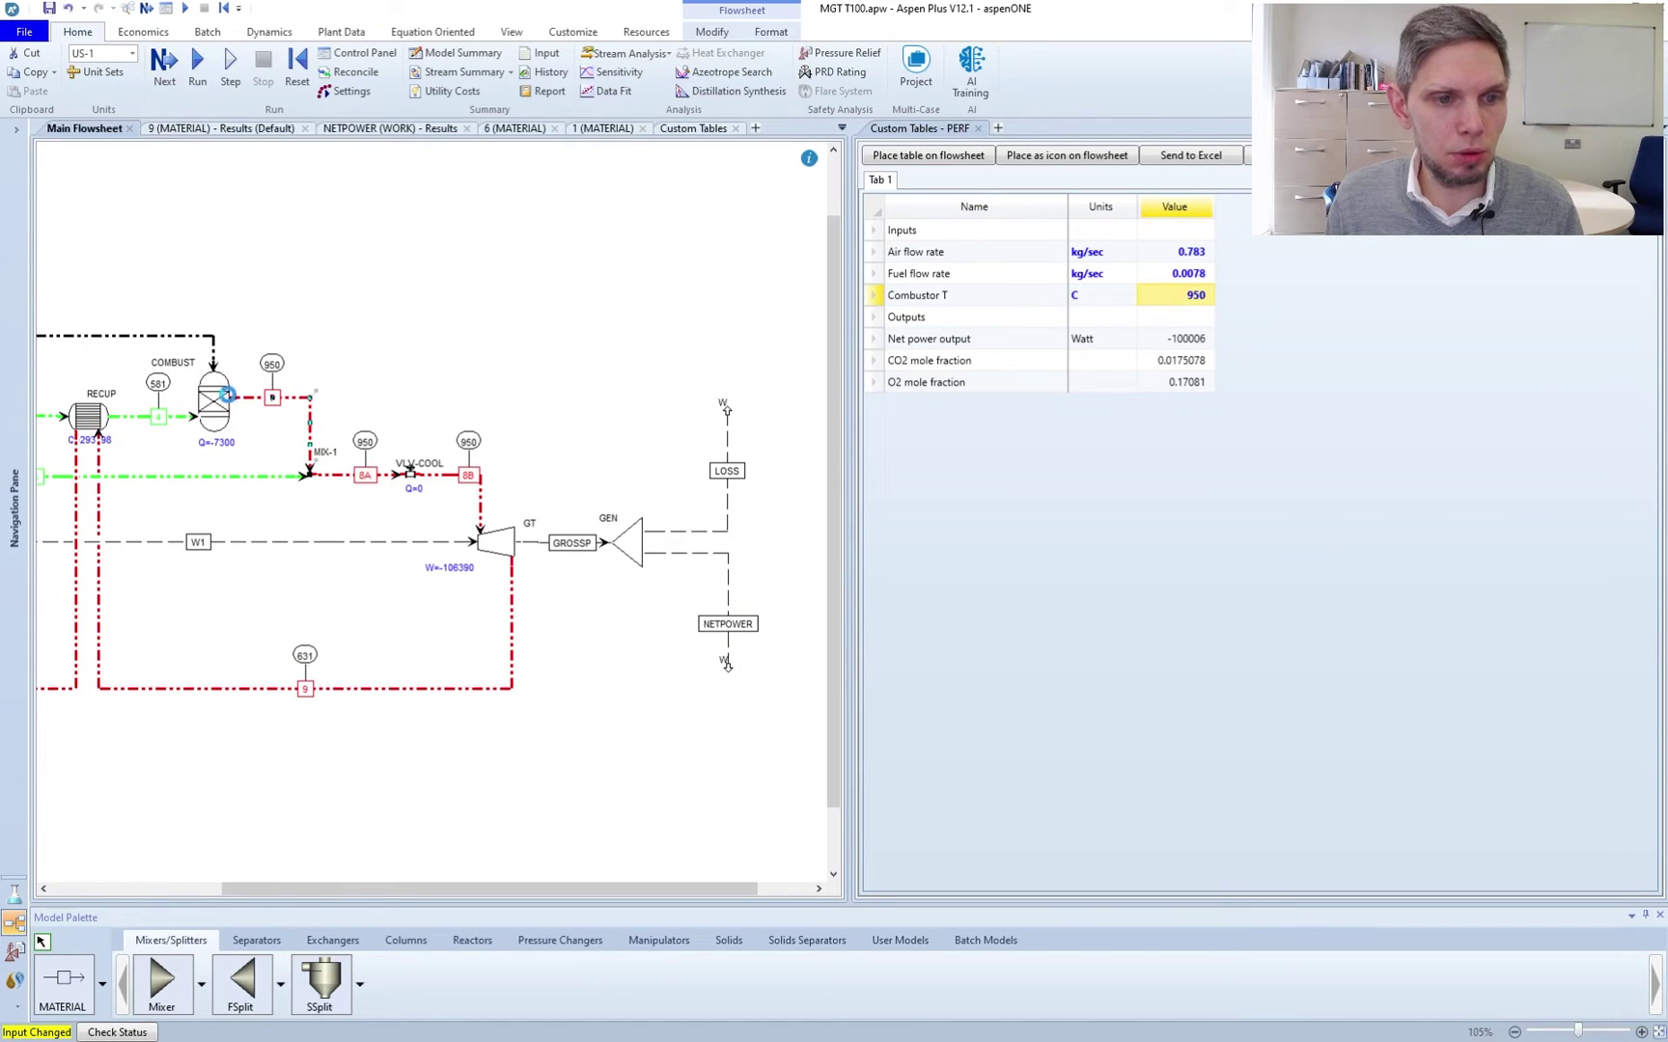
double_click(227, 396)
left_click(174, 129)
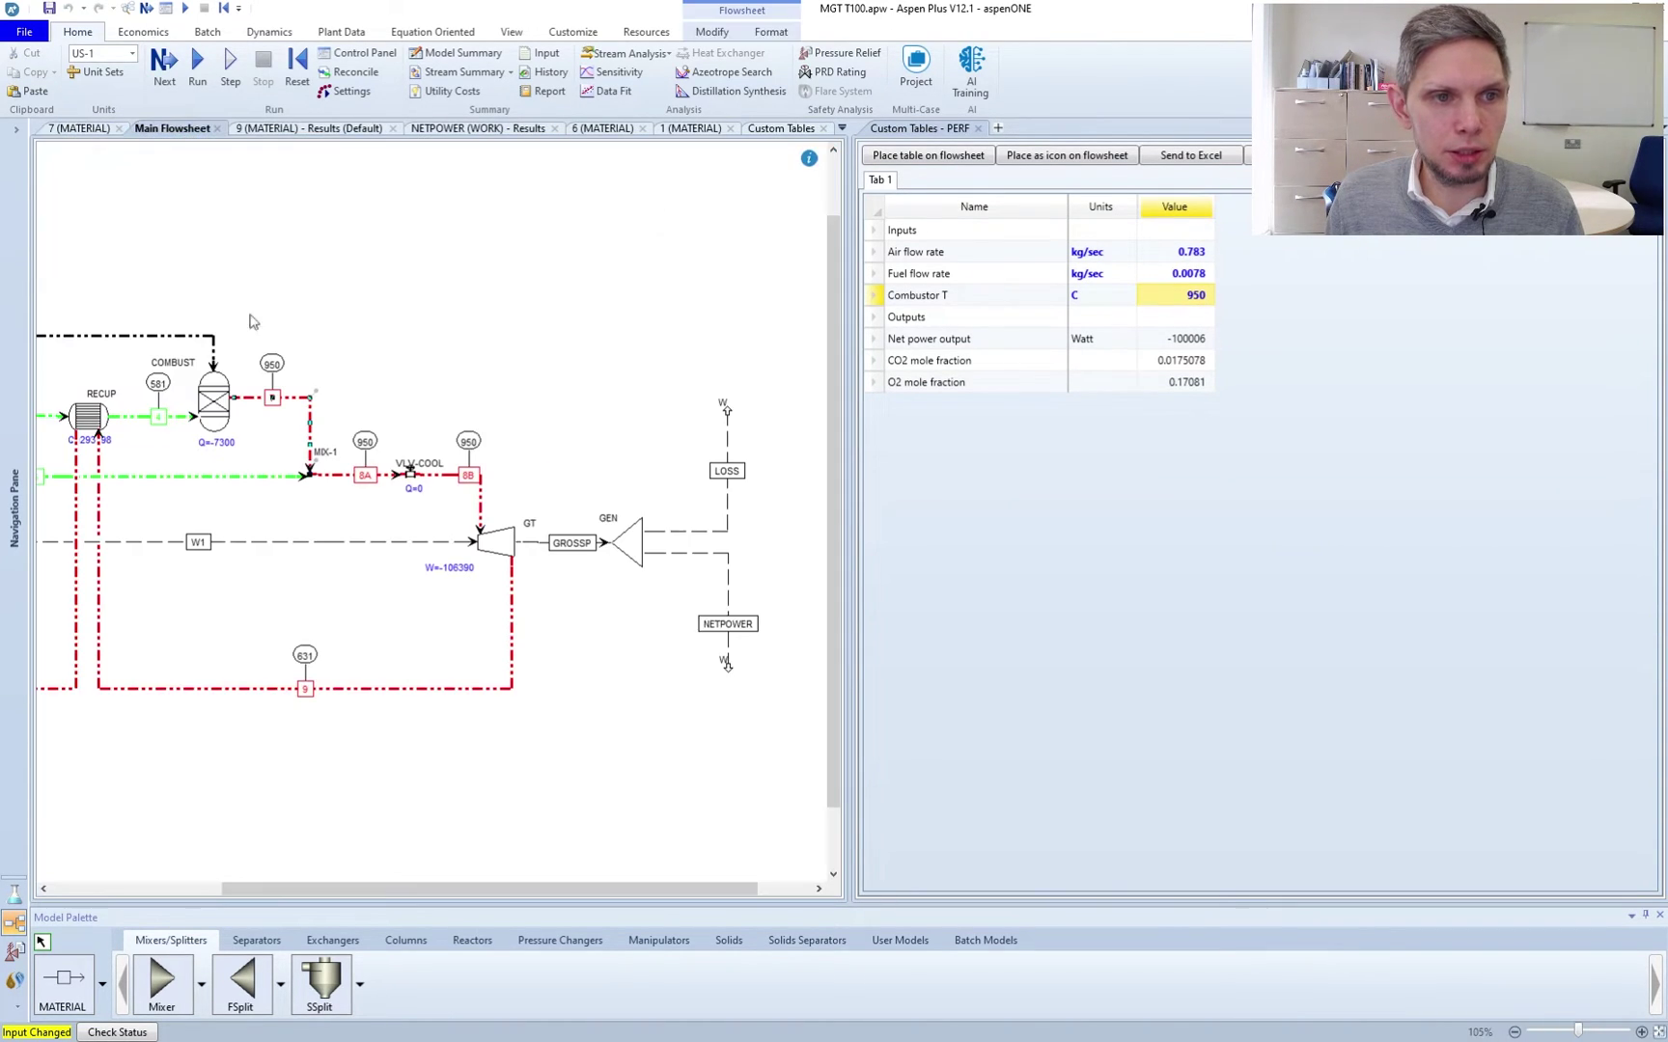
double_click(208, 411)
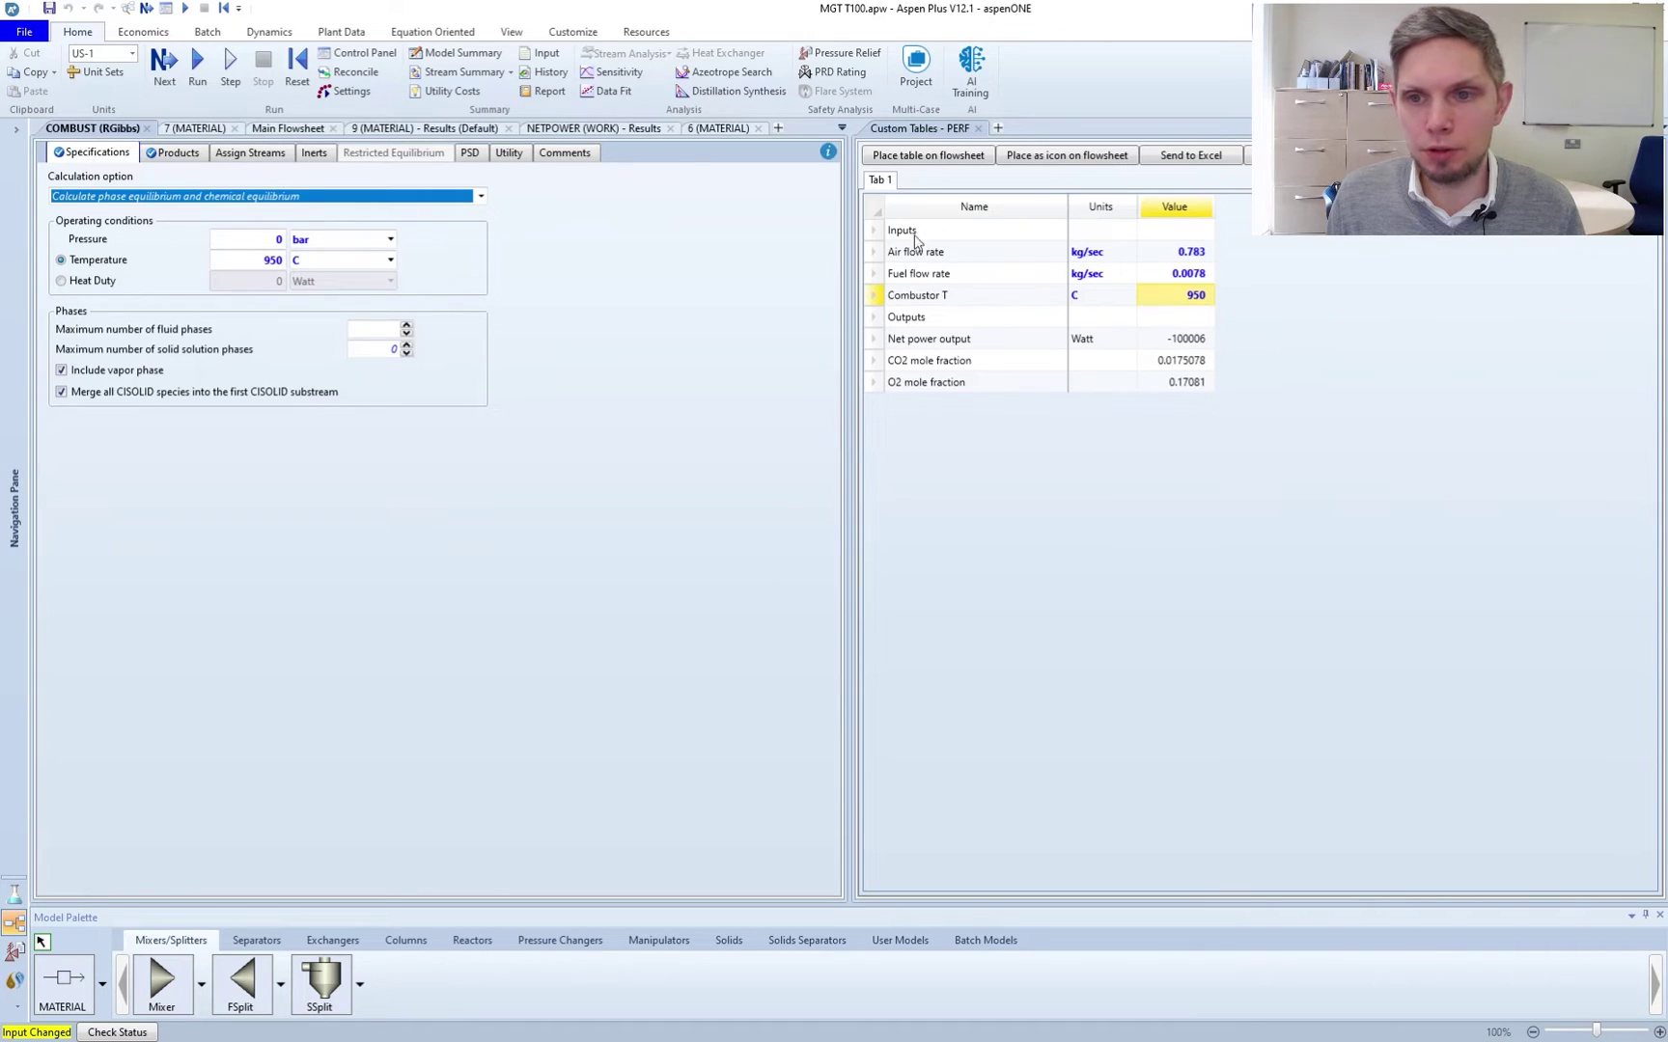
left_click(1173, 296)
type("900")
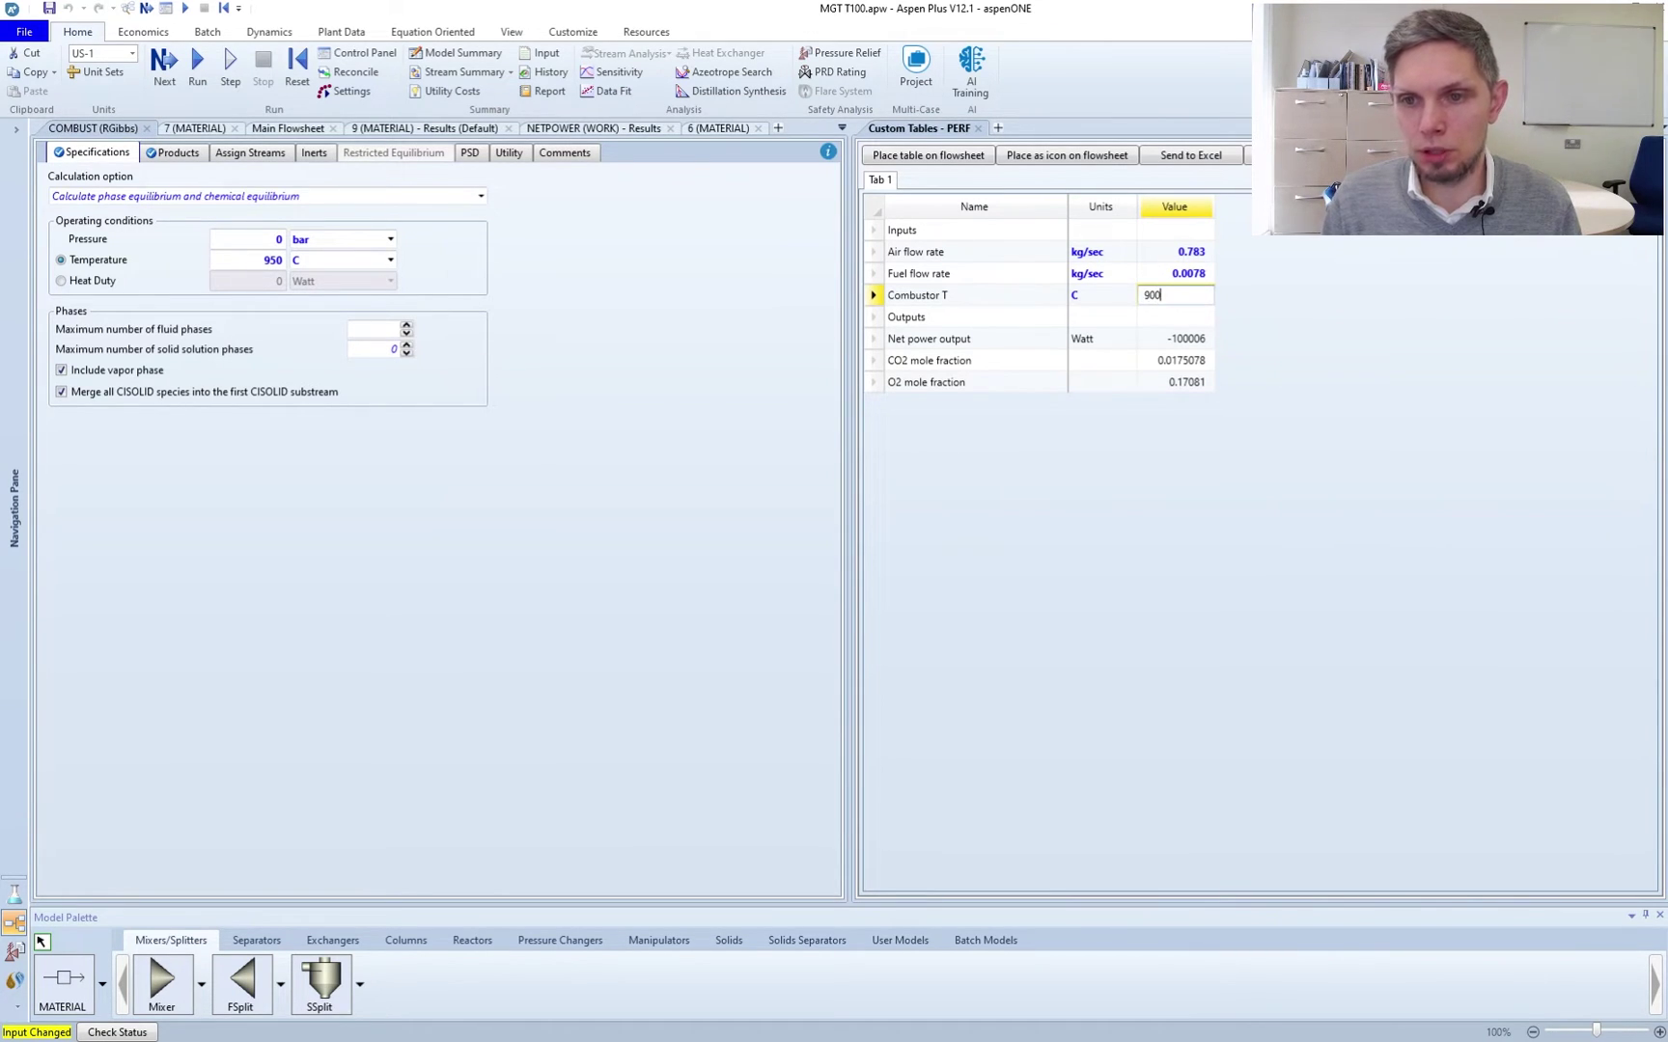
key("Return")
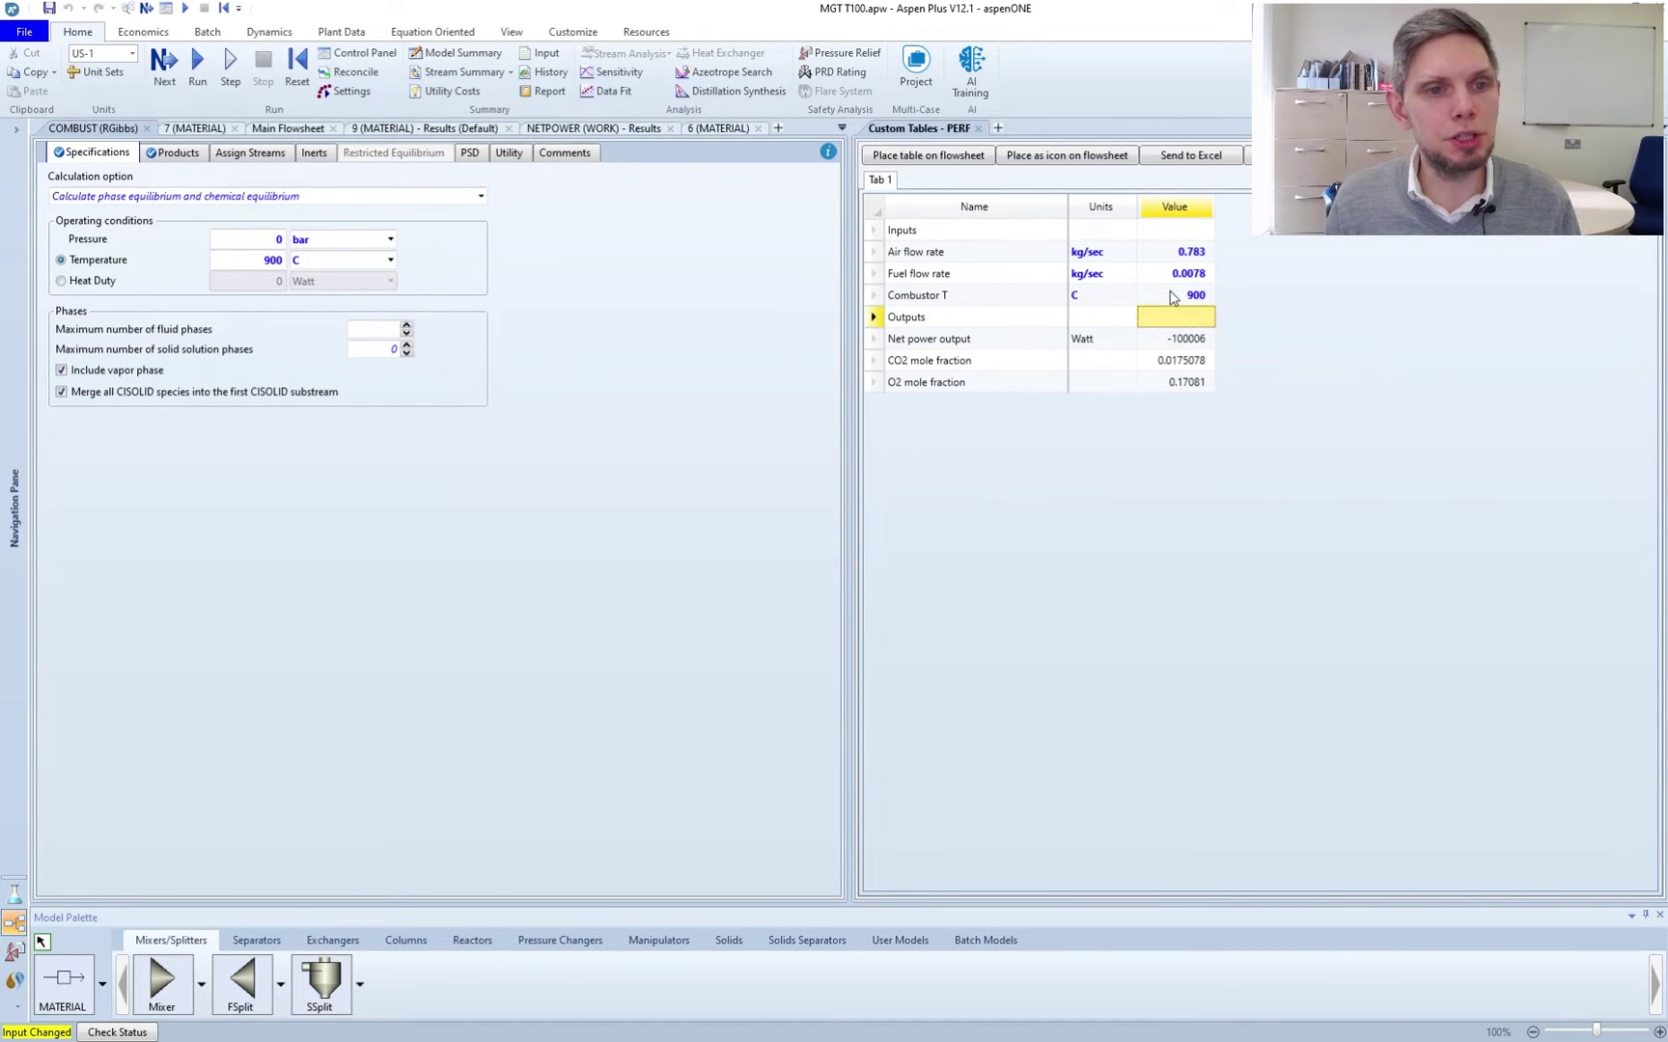
left_click(124, 286)
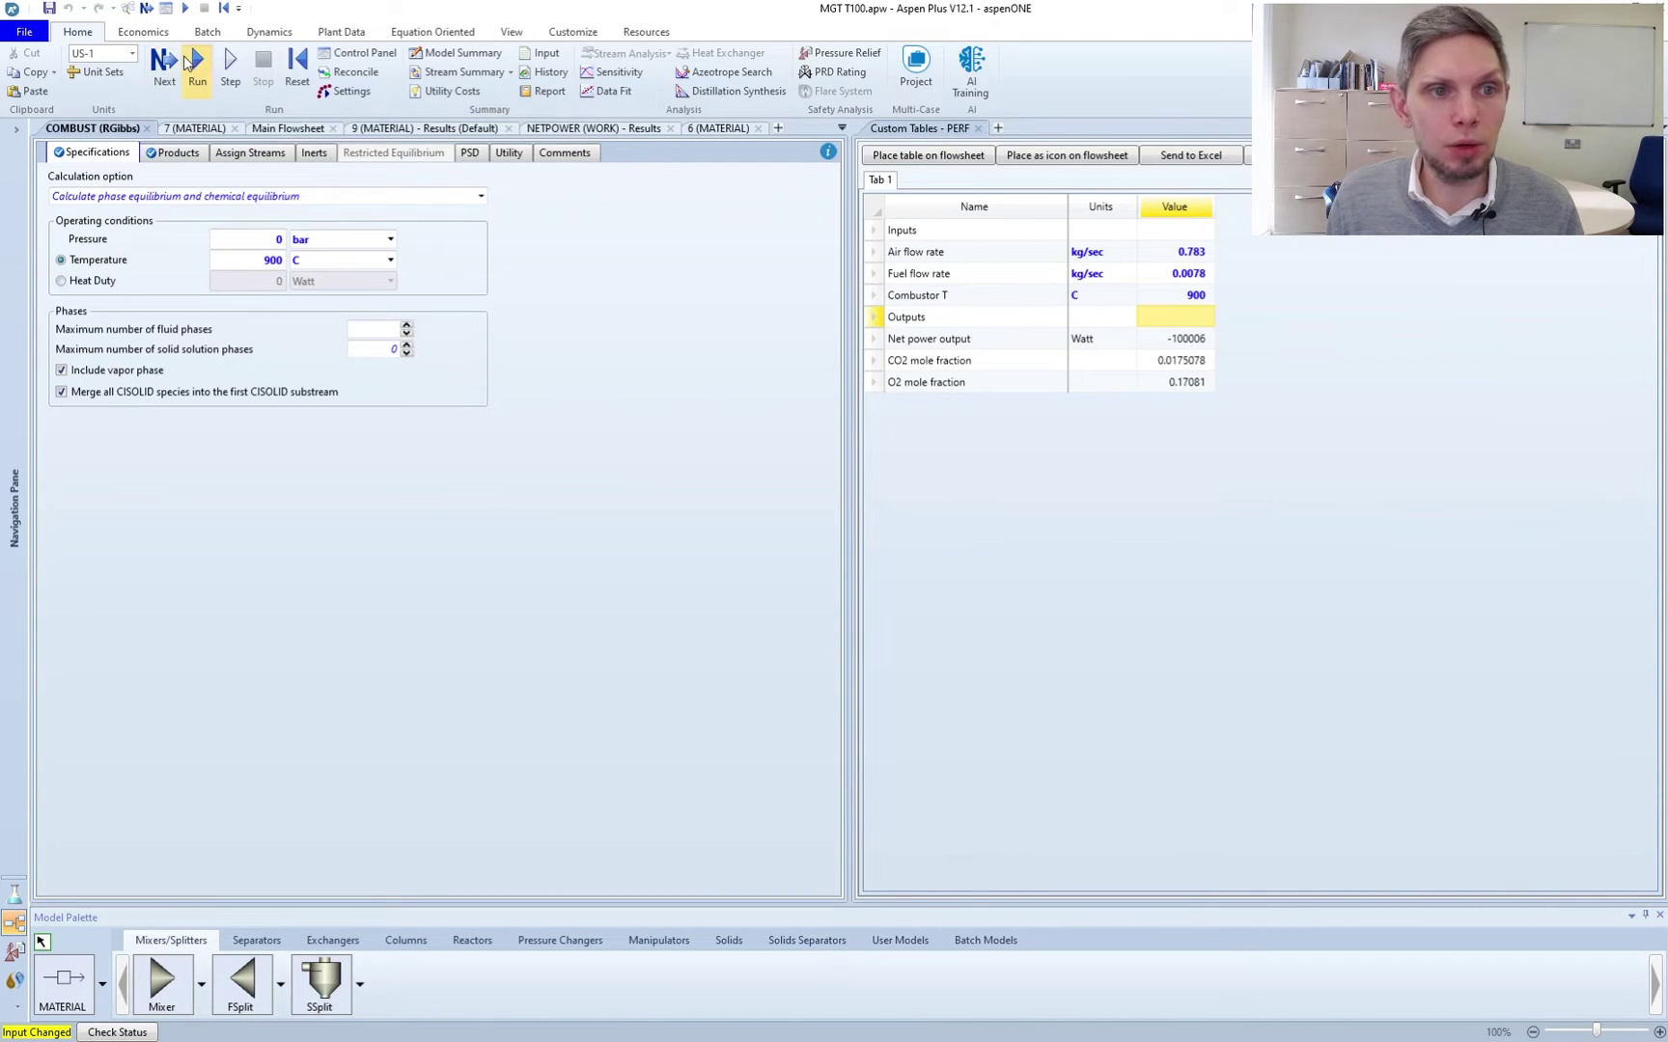
left_click(197, 64)
left_click(1181, 339)
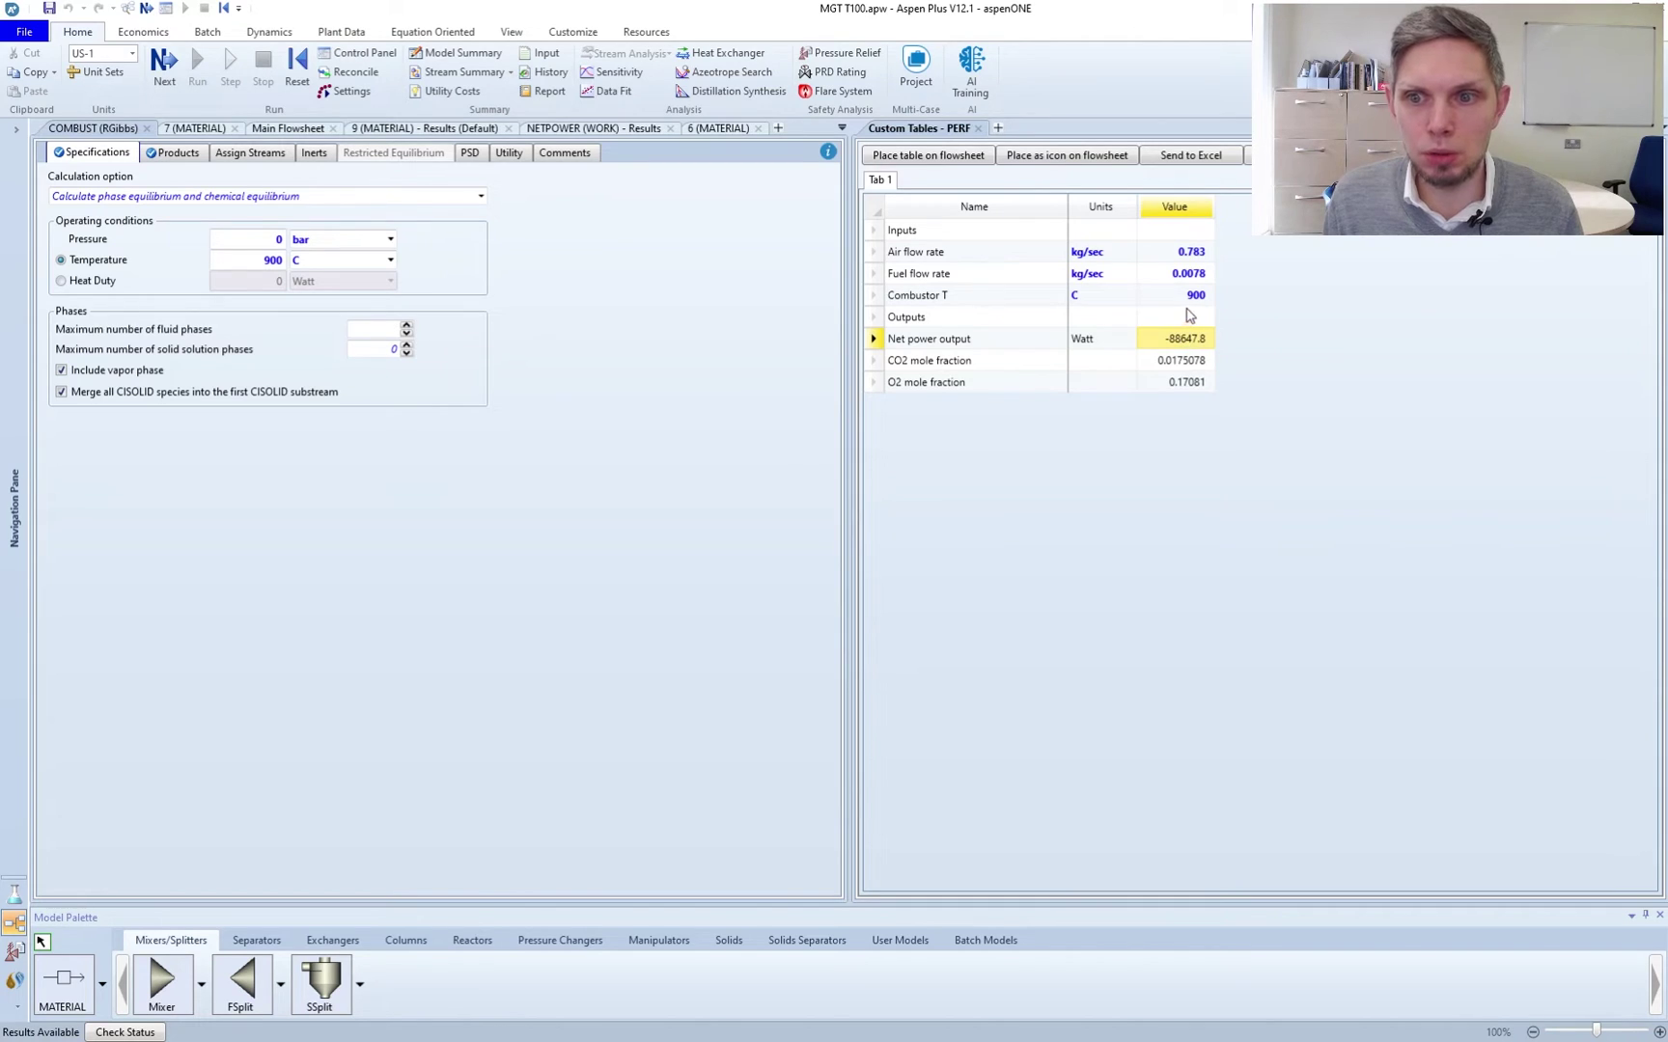
Set Combustor T back to 950 C and air flow to 0.005 kg/sec, then rerun
left_click(1191, 302)
type("950")
key("Return")
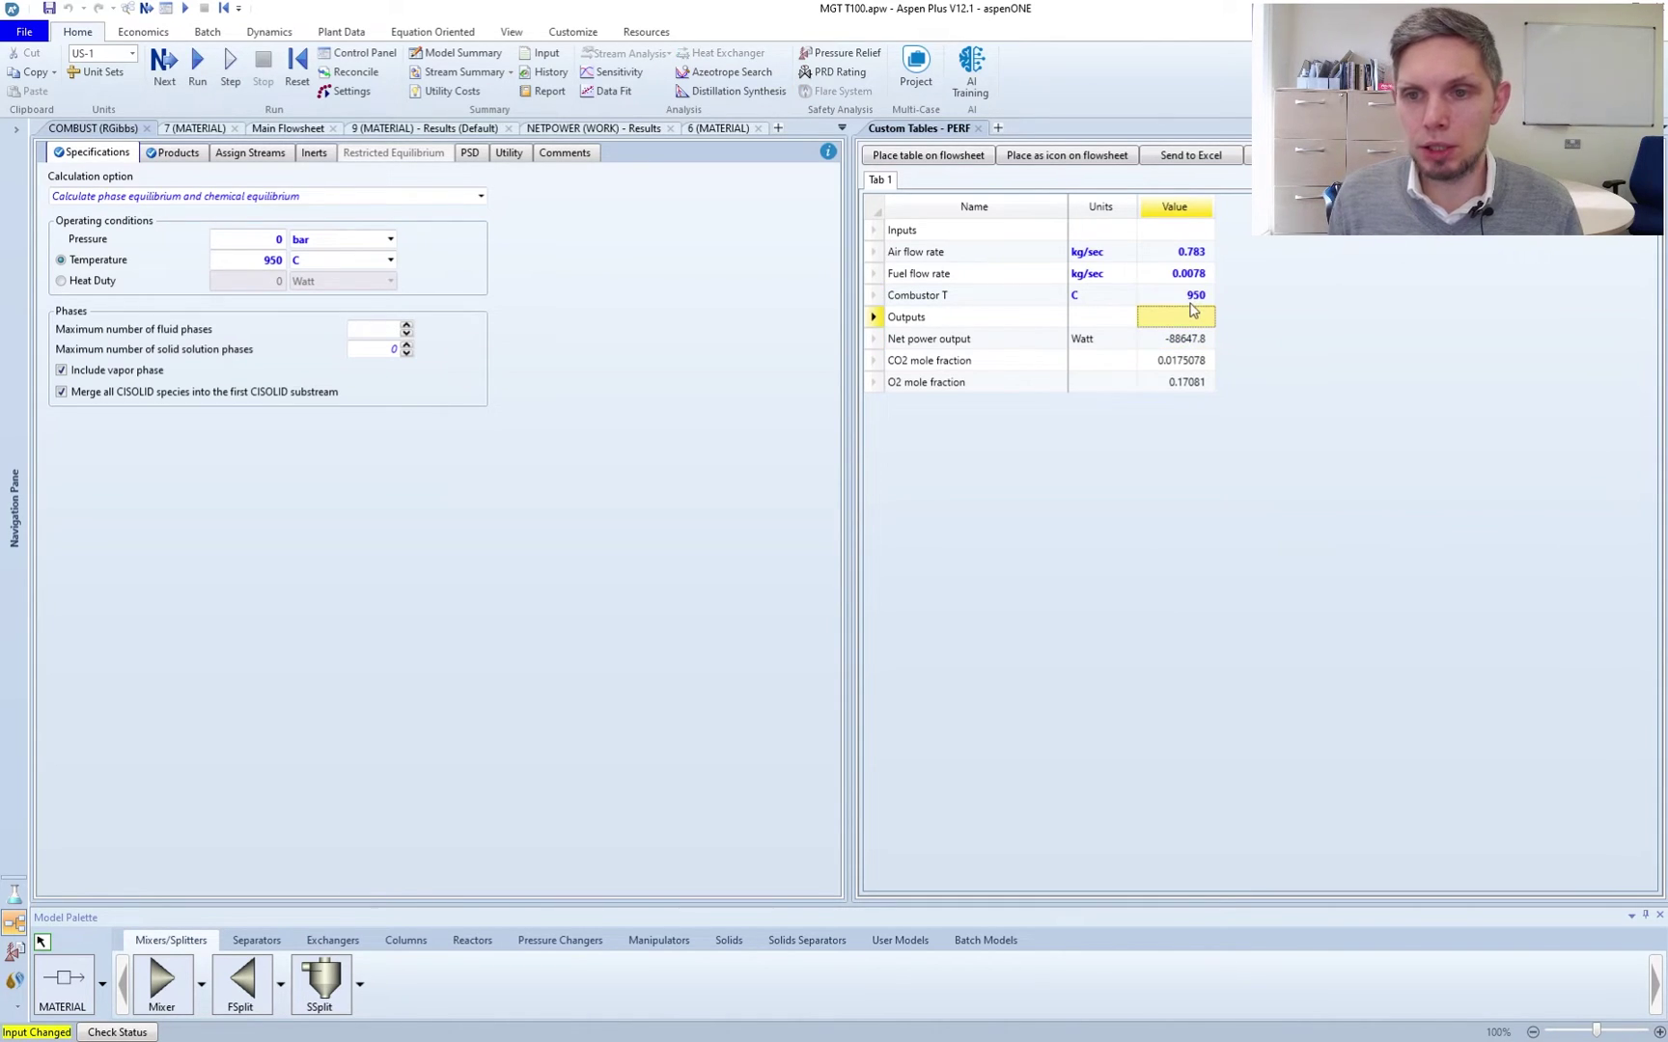
left_click(1179, 253)
type("0.005")
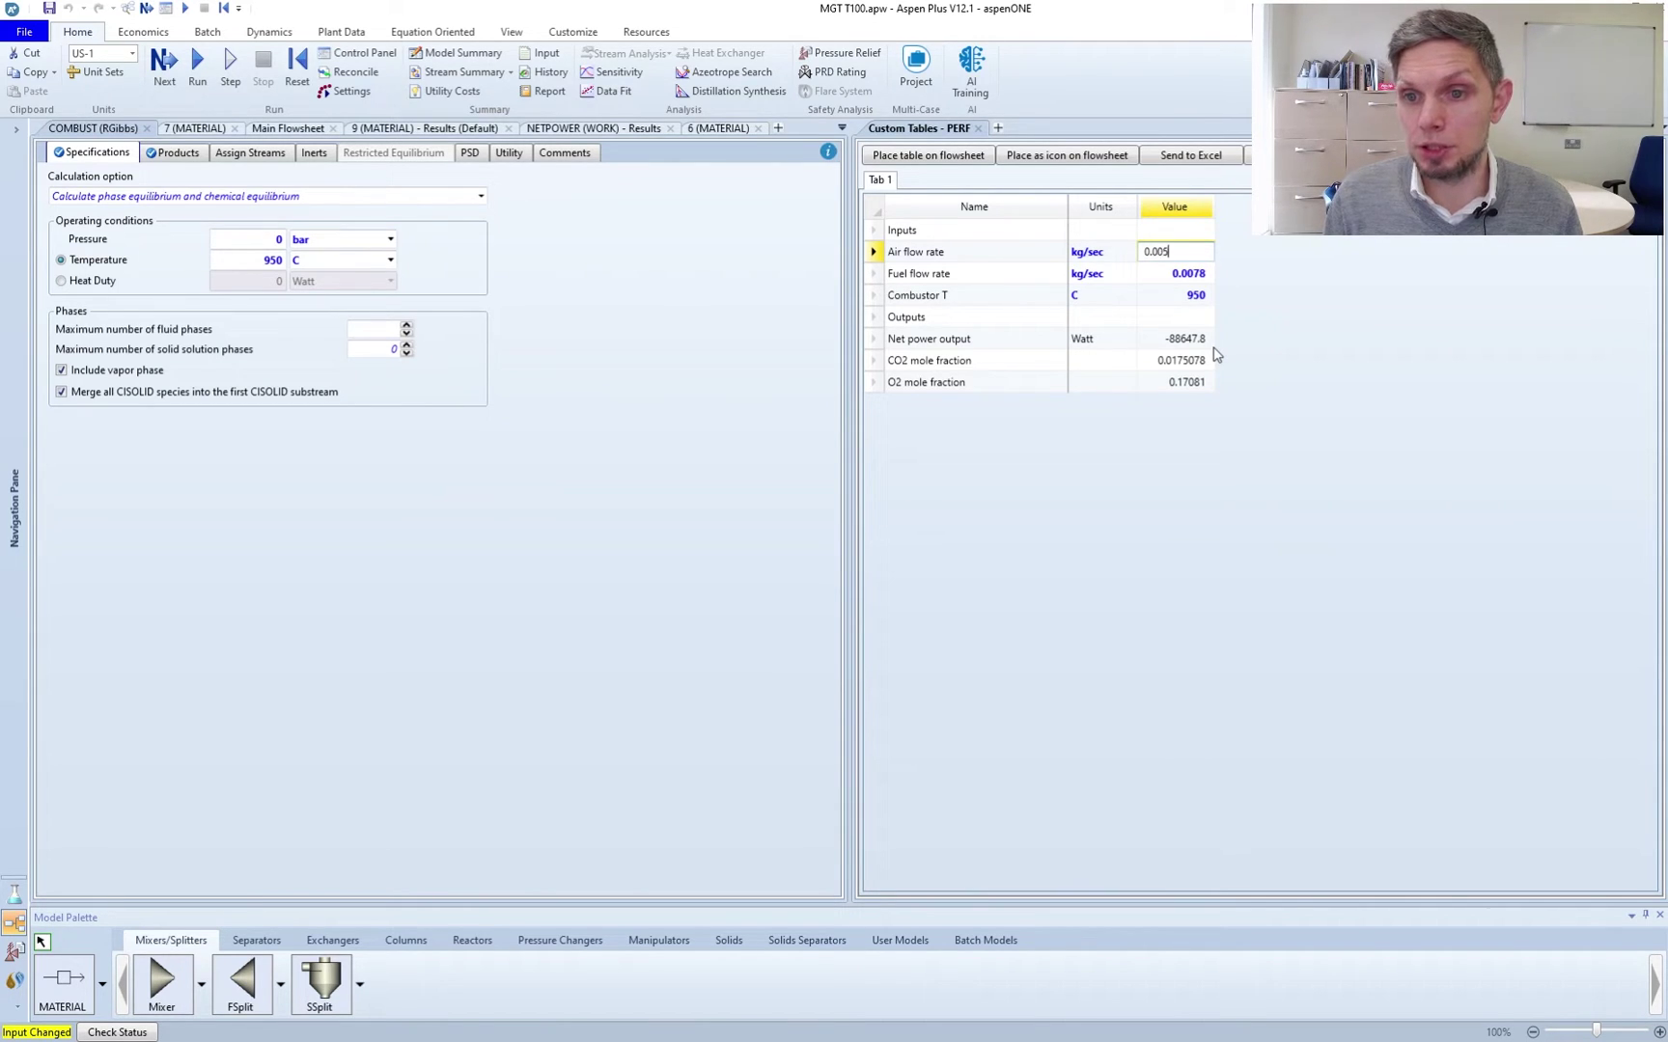
key("Return")
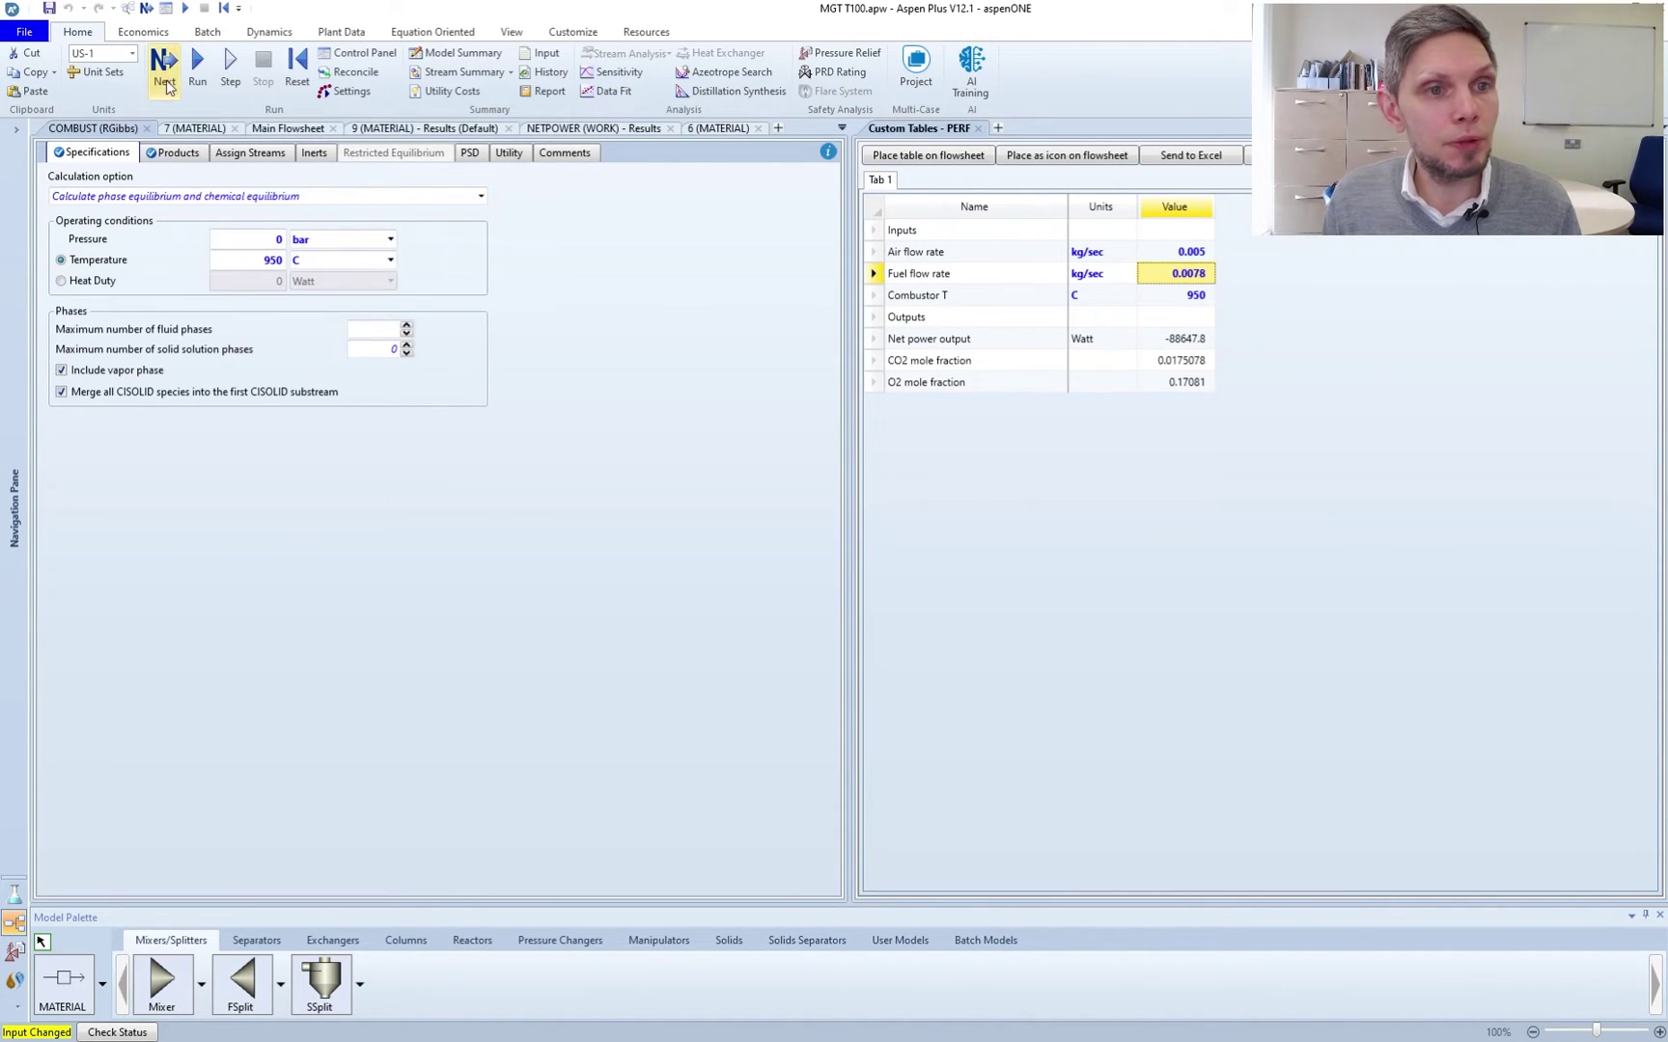
left_click(197, 66)
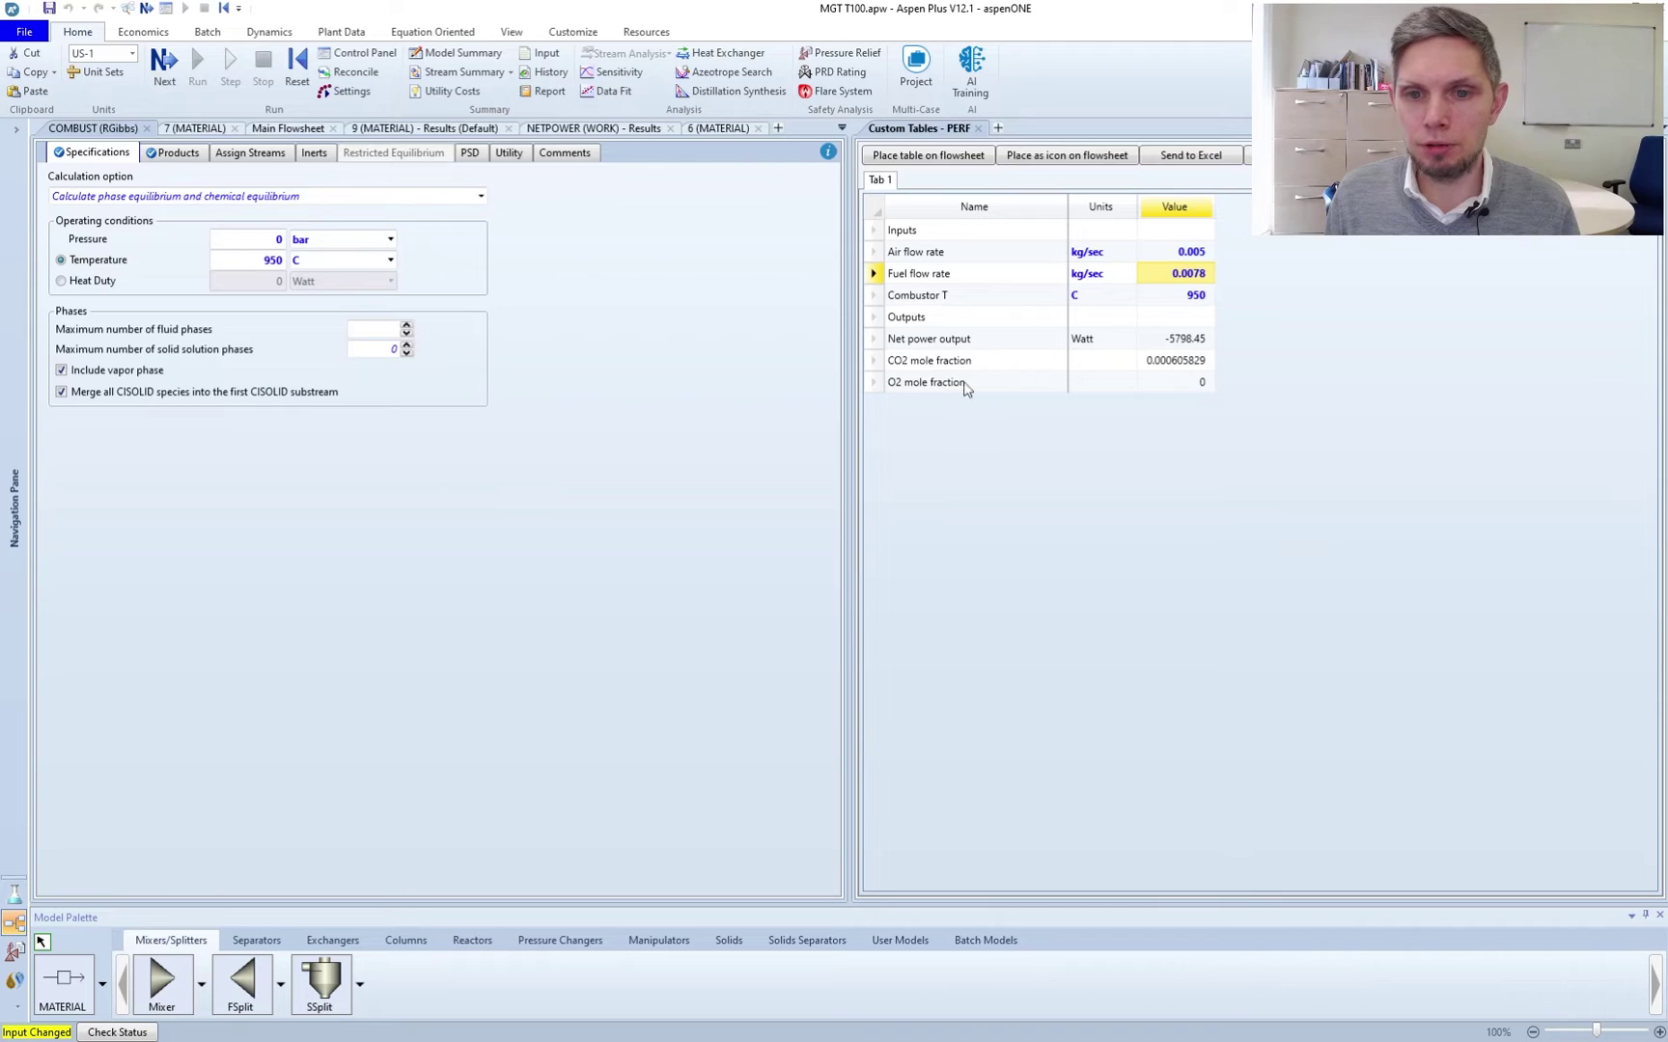
Check the new results: net power -5798.45 Watt and O2 mole fraction 0
left_click(1197, 383)
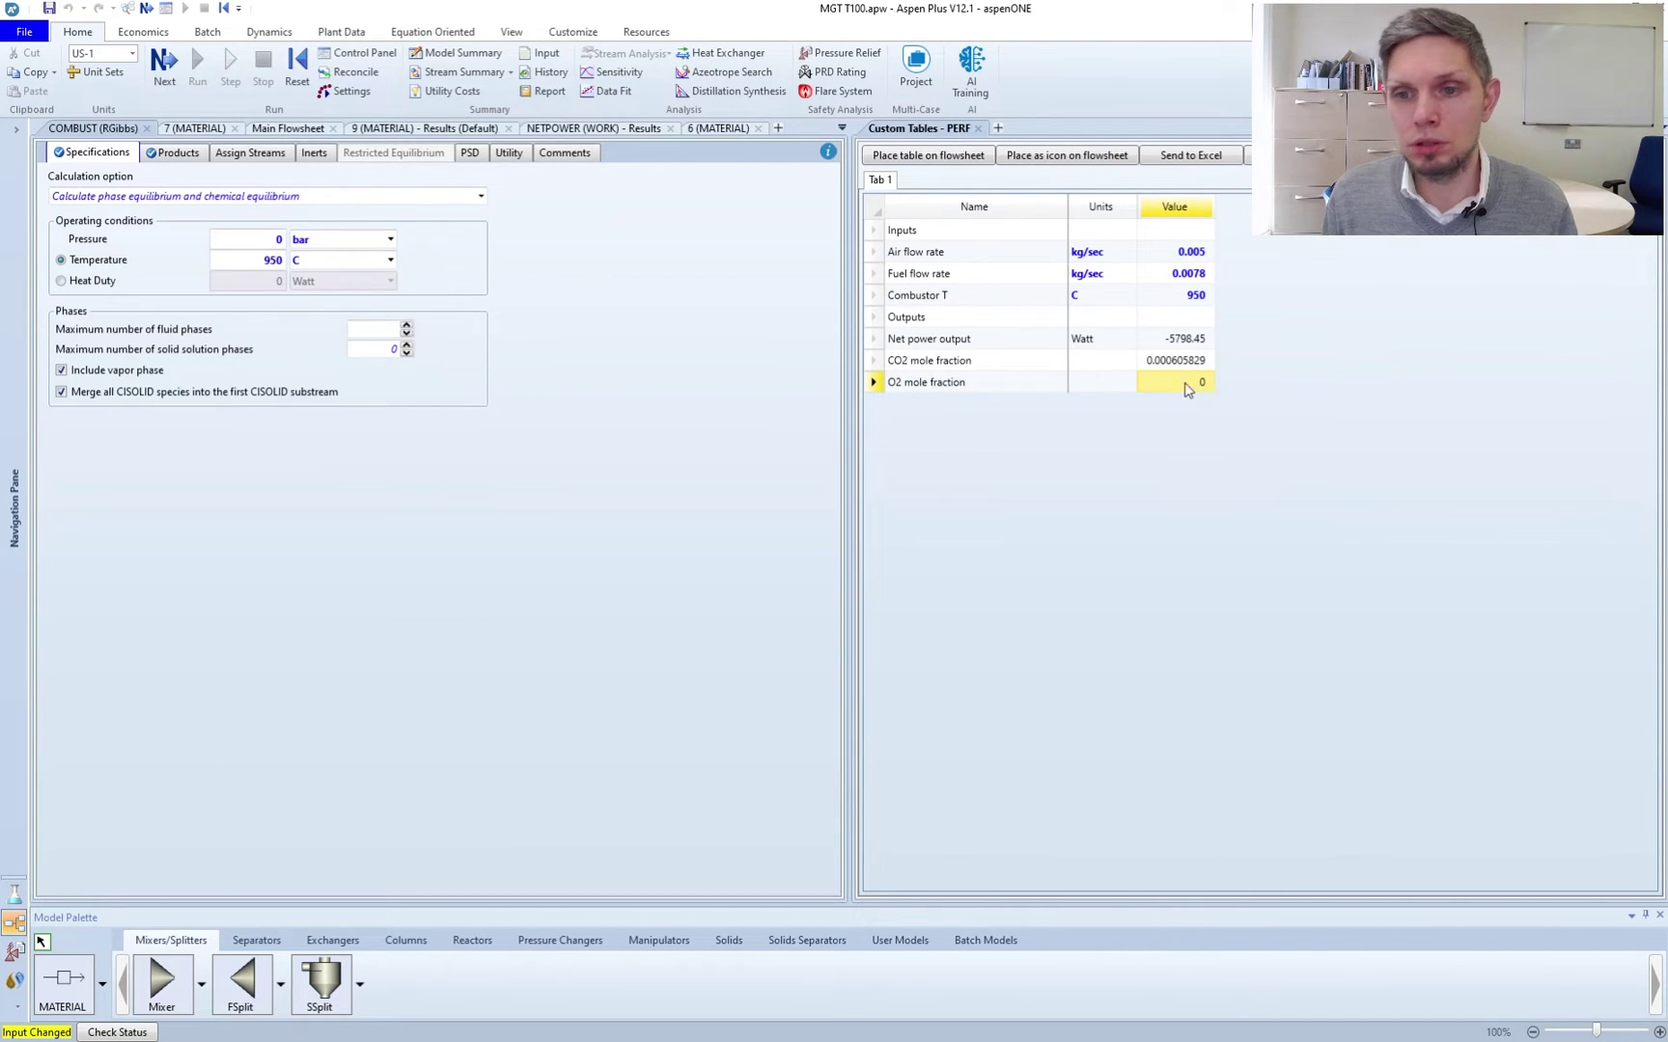
left_click(1175, 252)
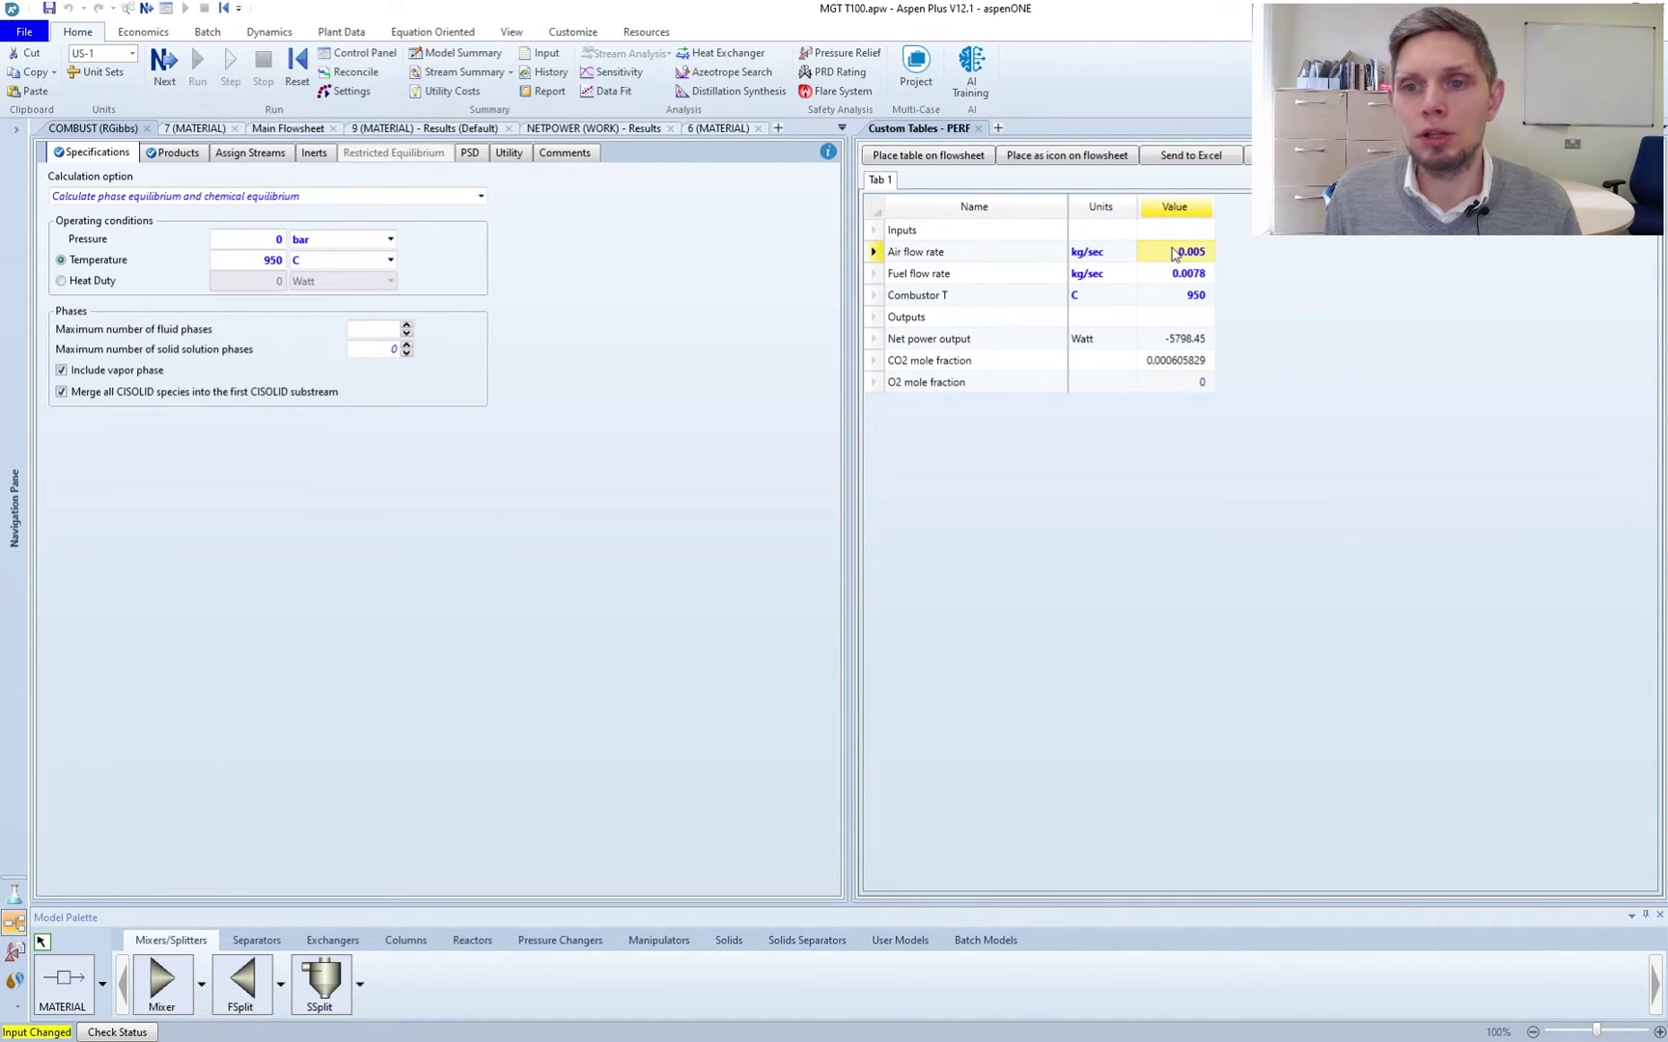
left_click(1201, 386)
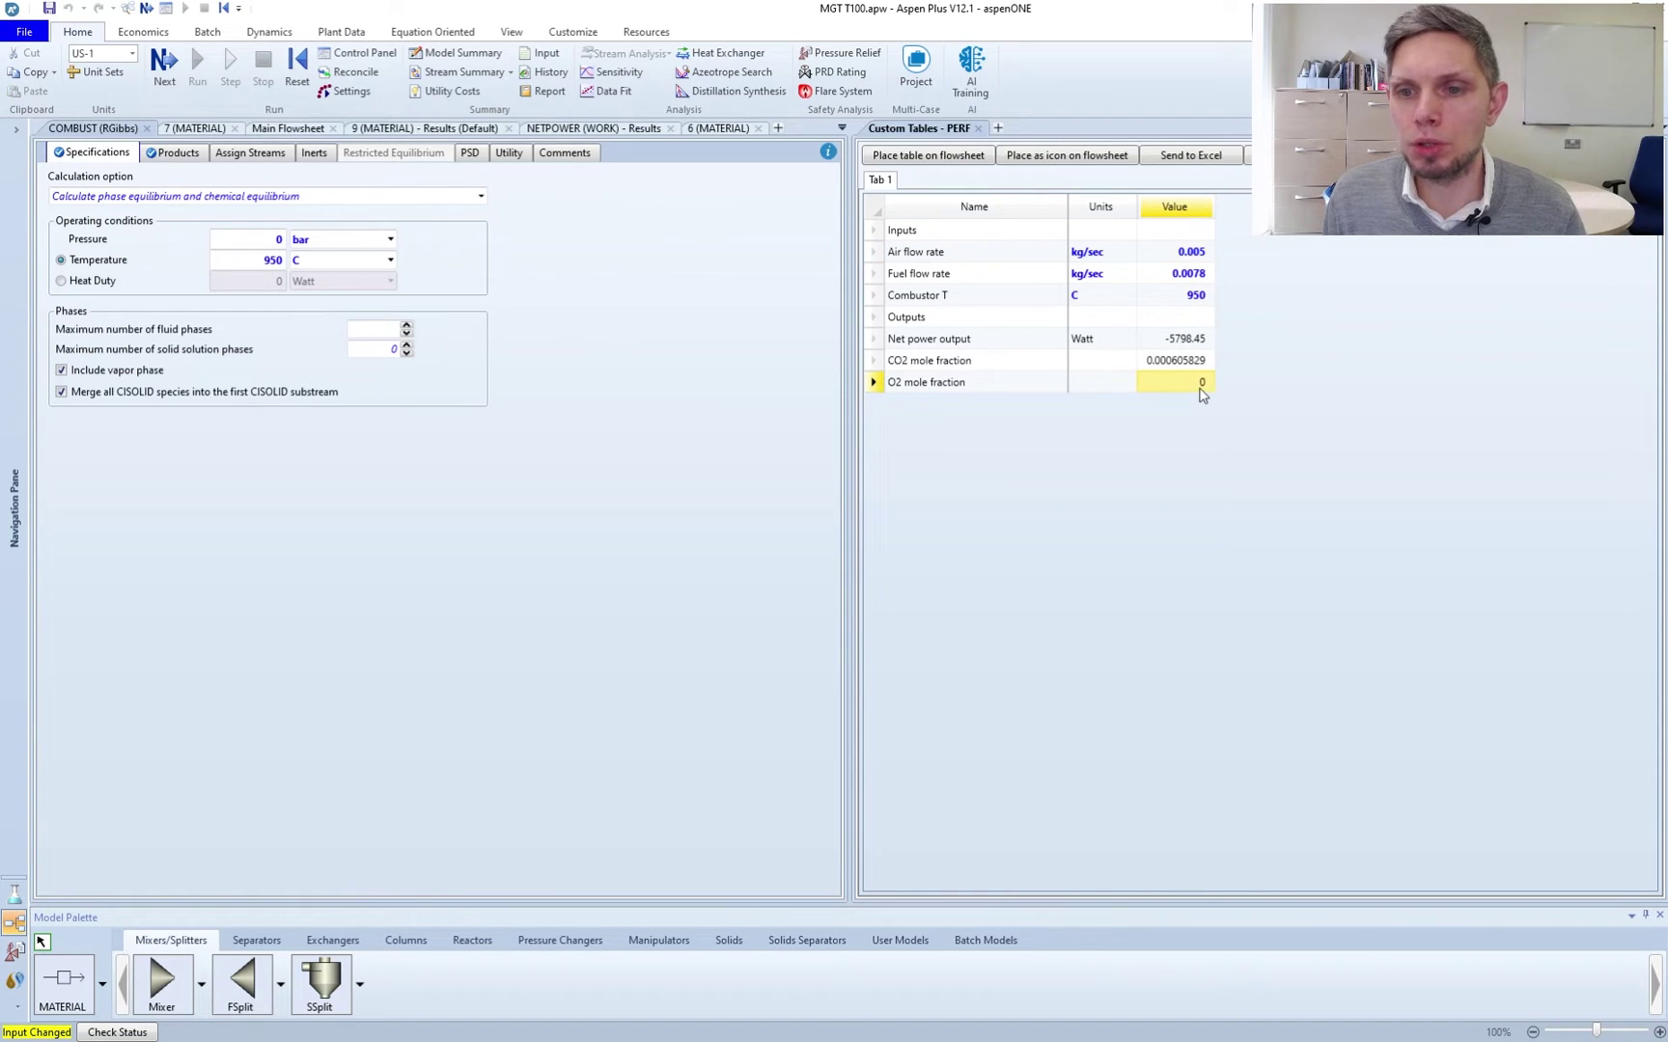
left_click(1177, 339)
left_click(1174, 361)
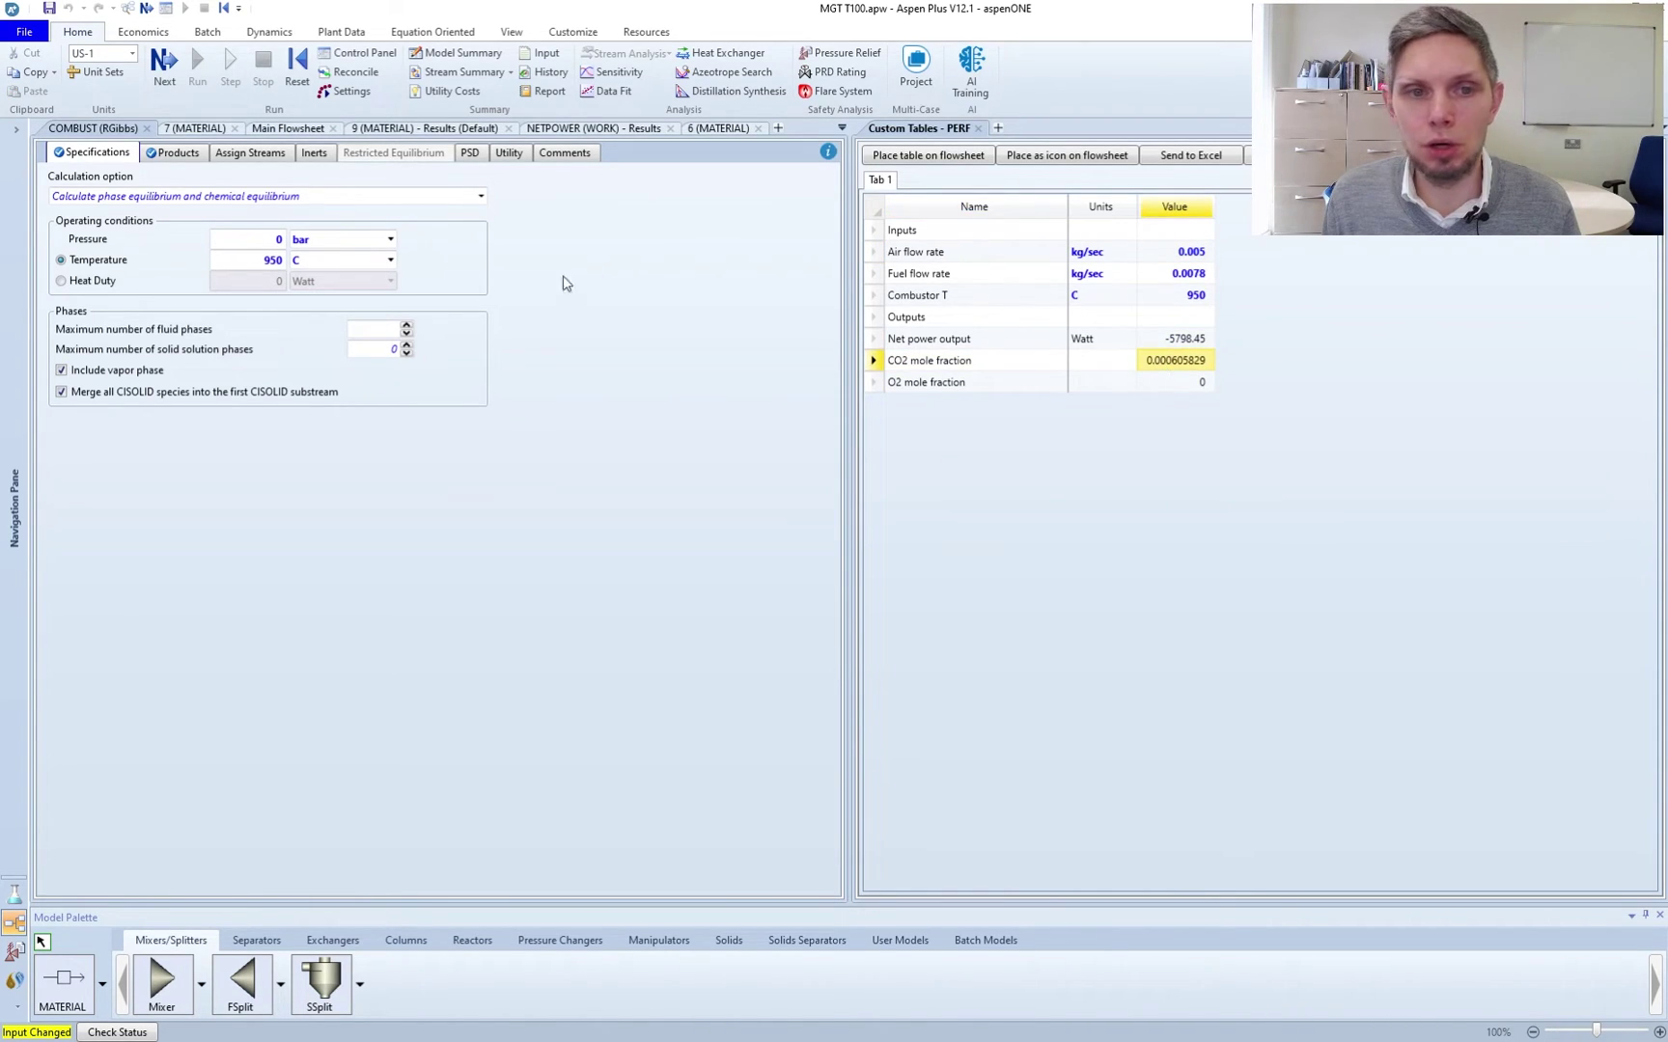
left_click(288, 128)
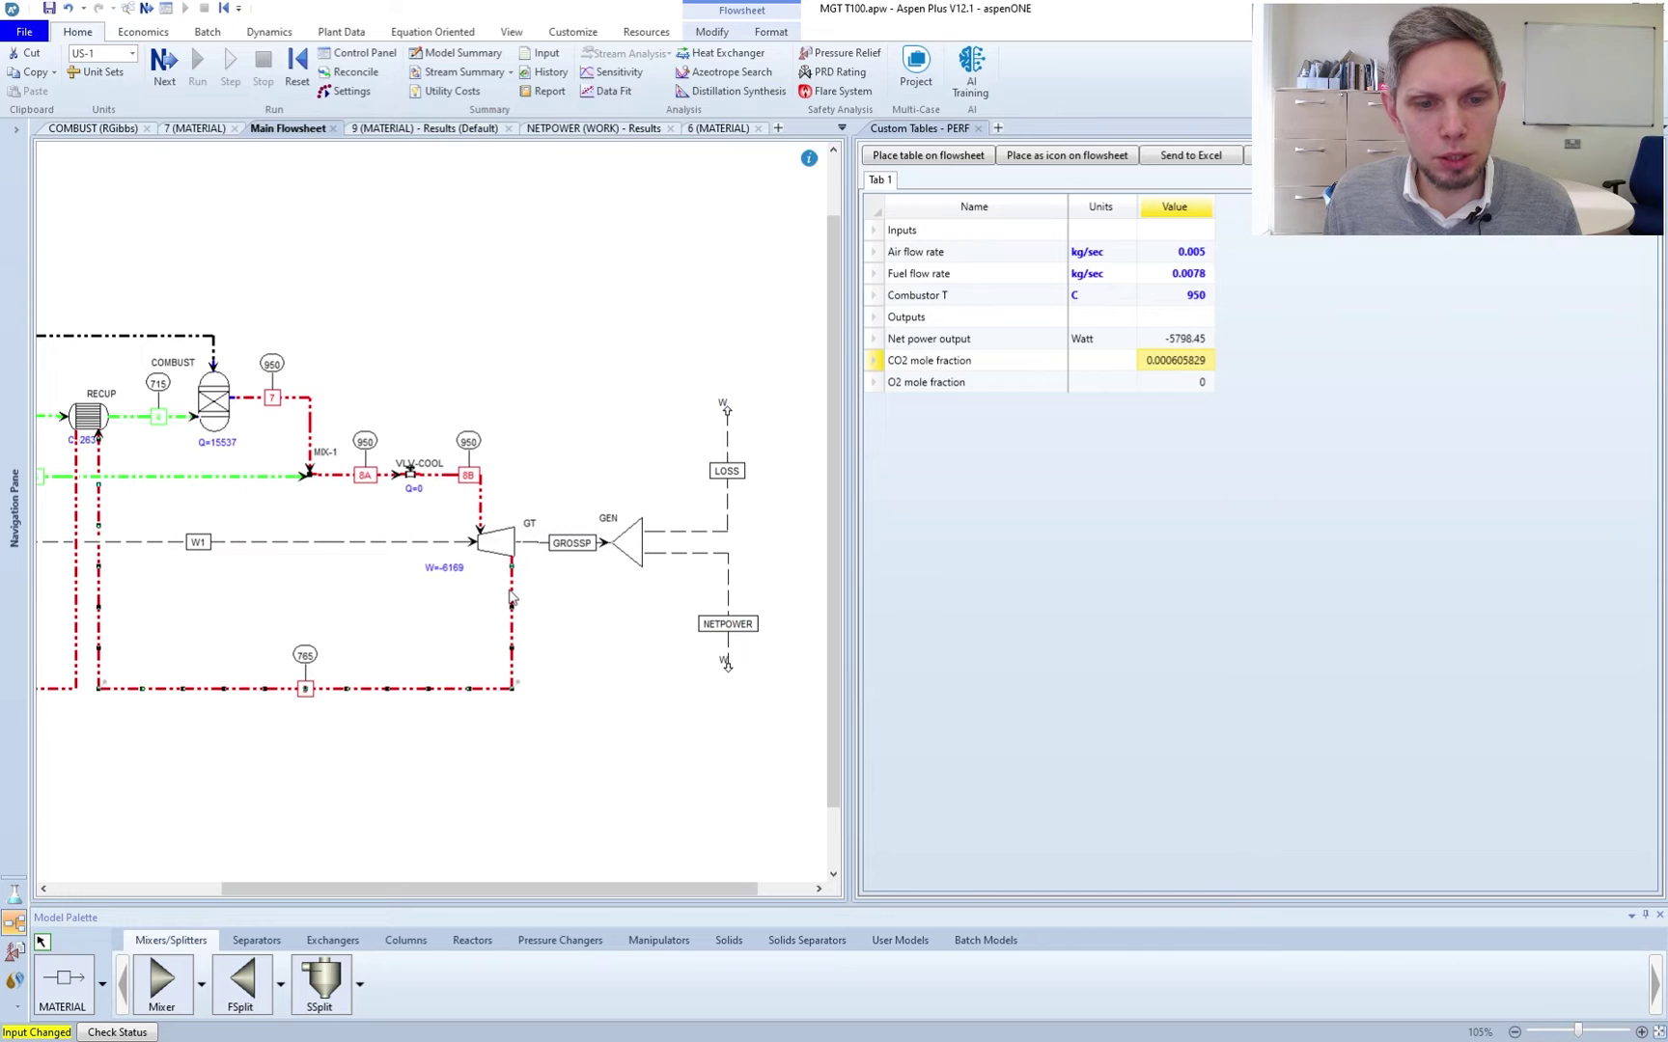
Drag stream 9's CO mole fraction 0.069036 into PERF as 'CO mole fraction'
double_click(555, 633)
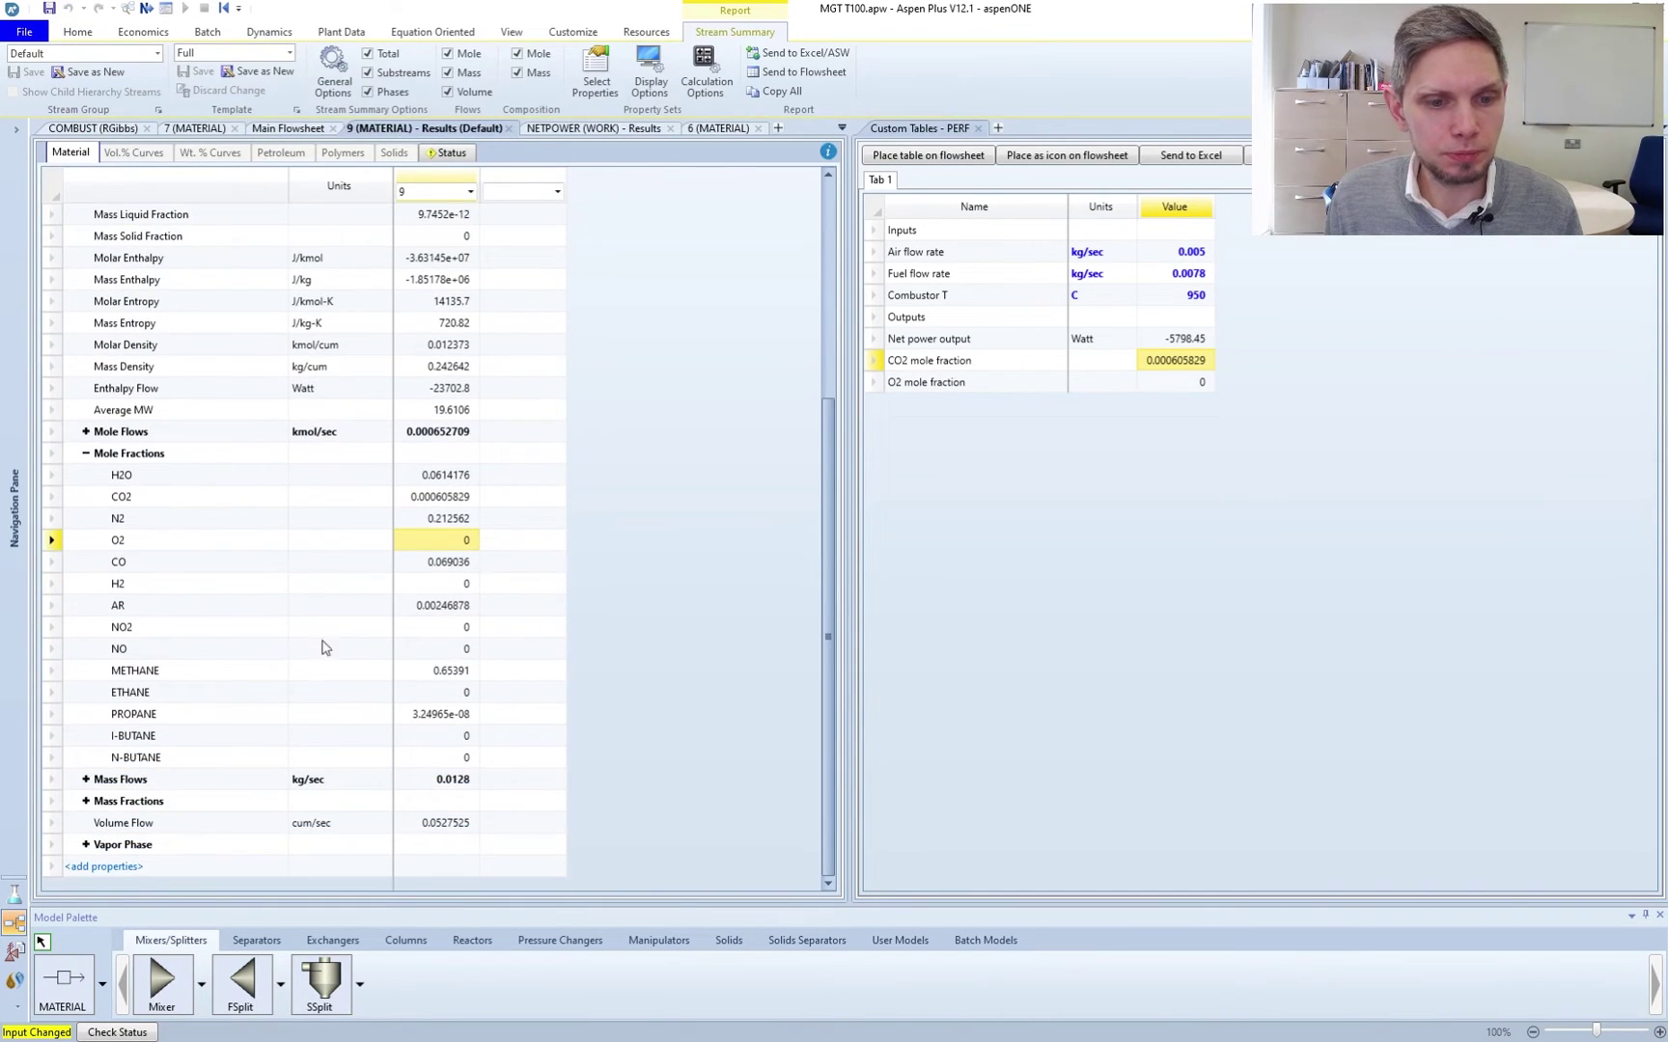
left_click(419, 563)
left_click_drag(428, 565, 941, 382)
left_click(953, 384)
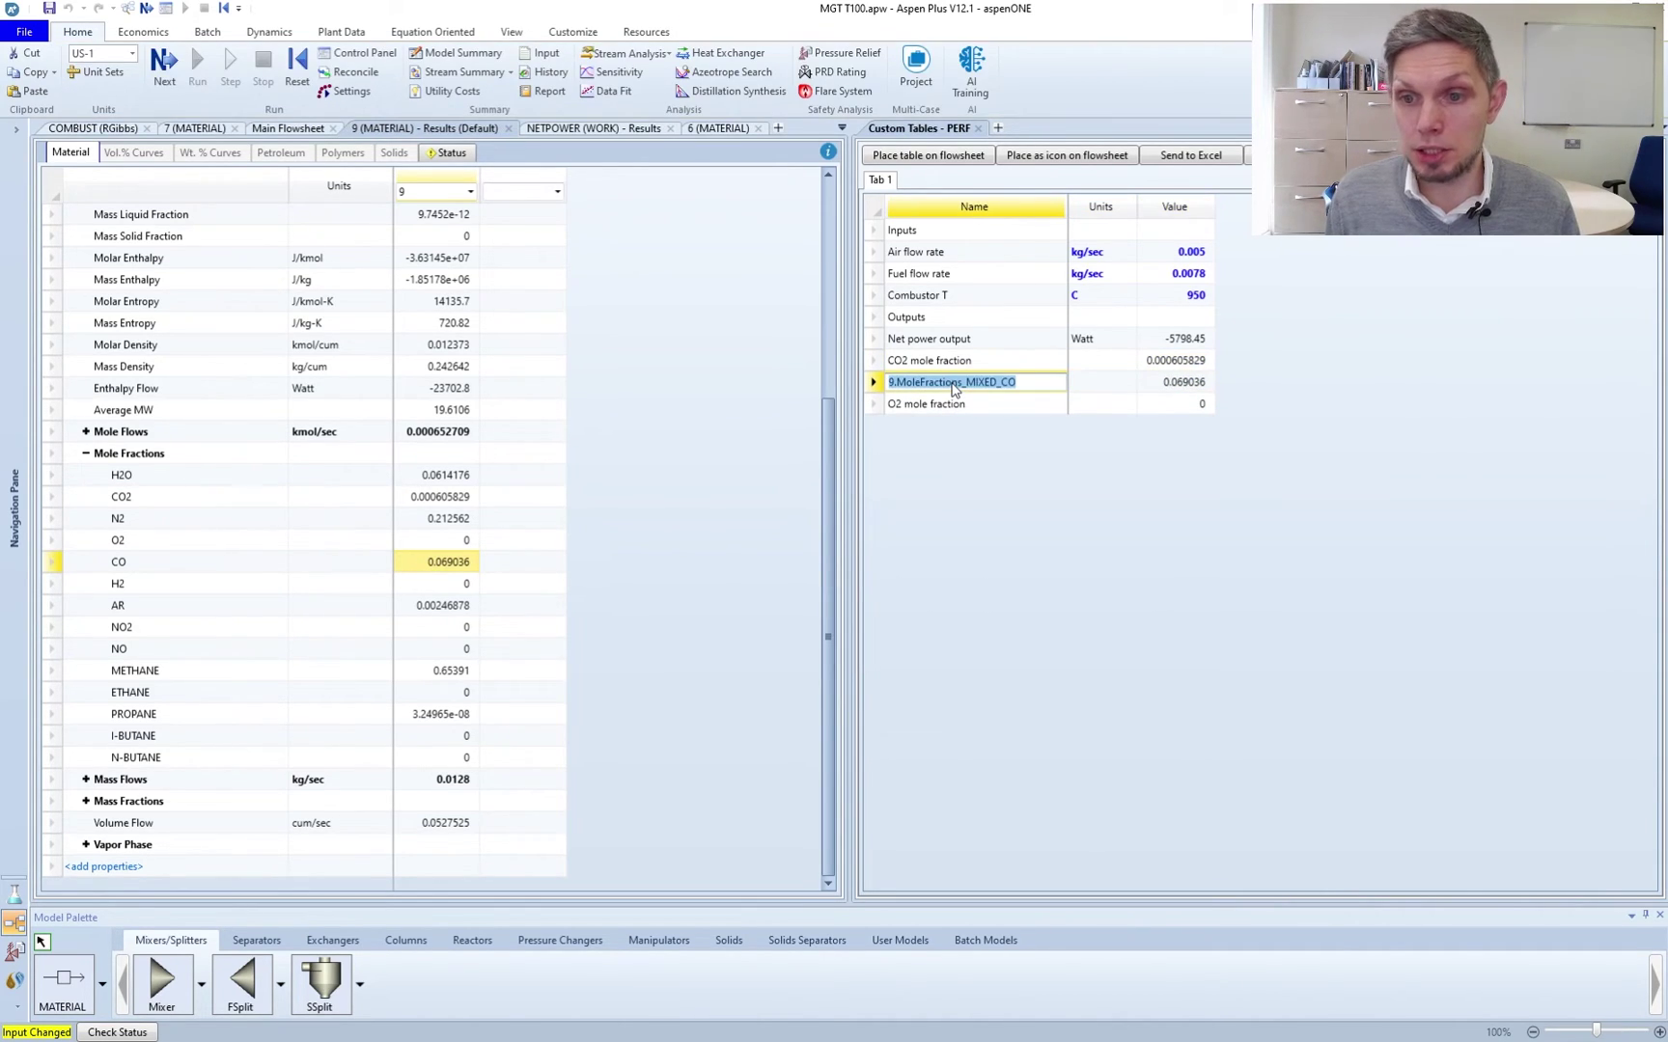
type("CO mole fraction")
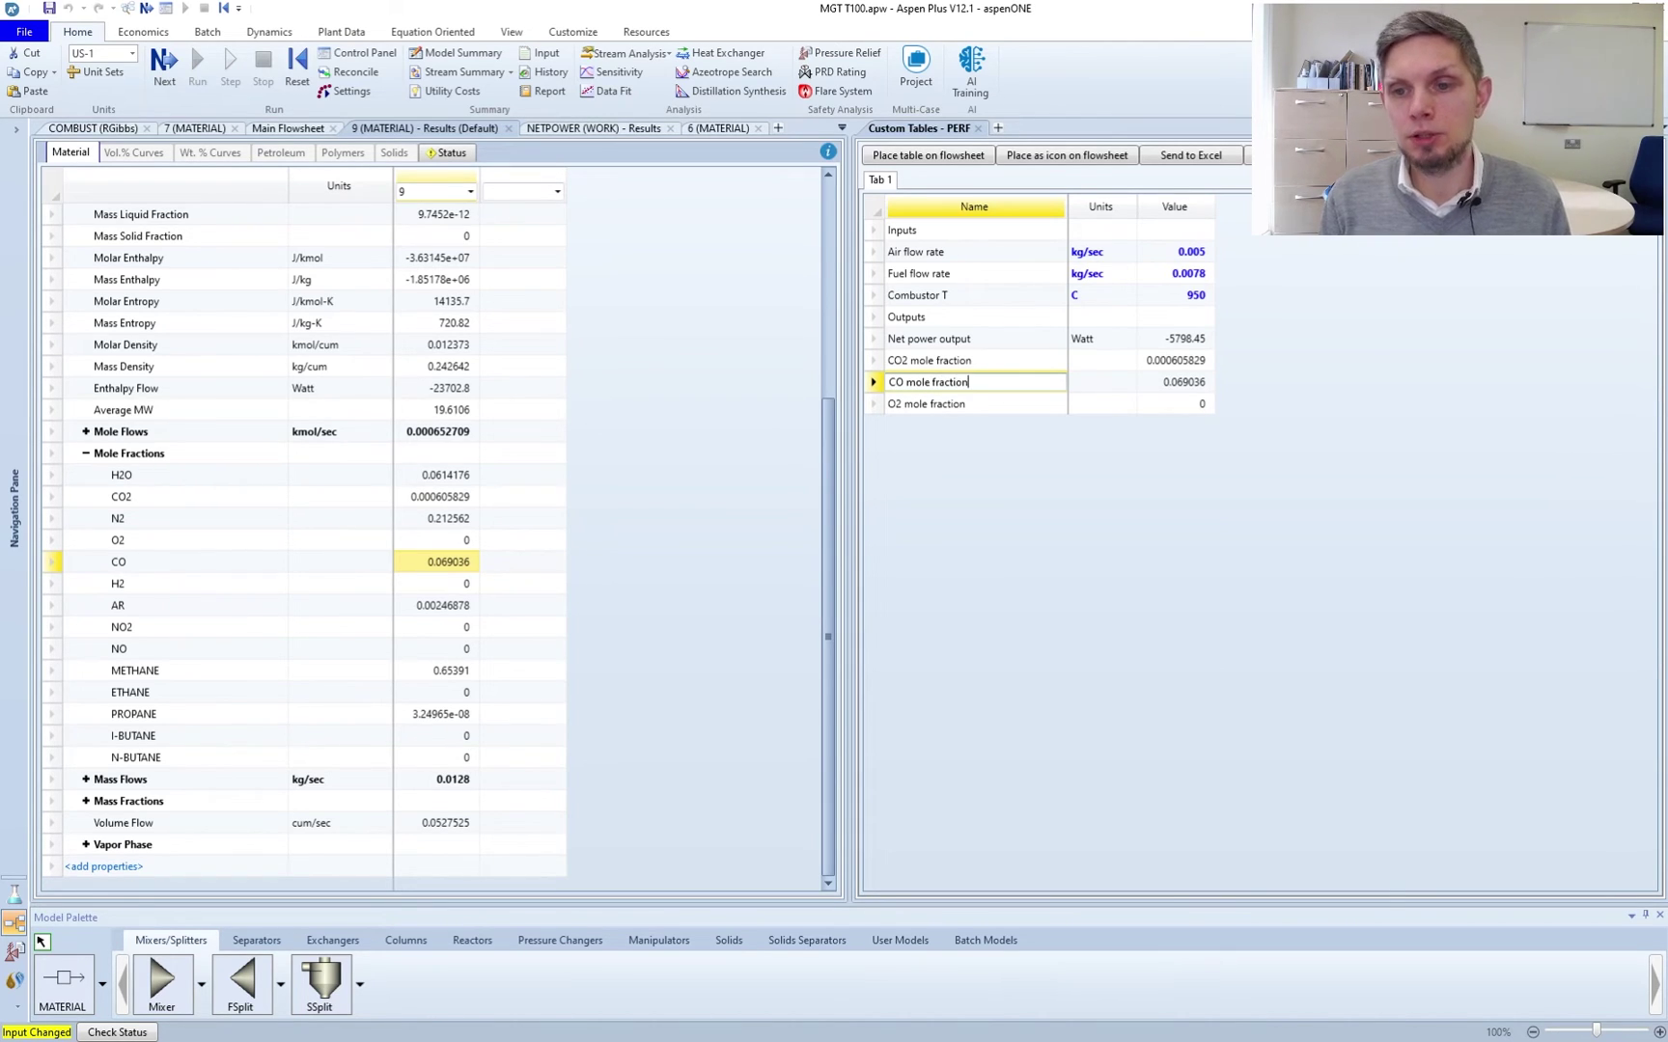
key("Return")
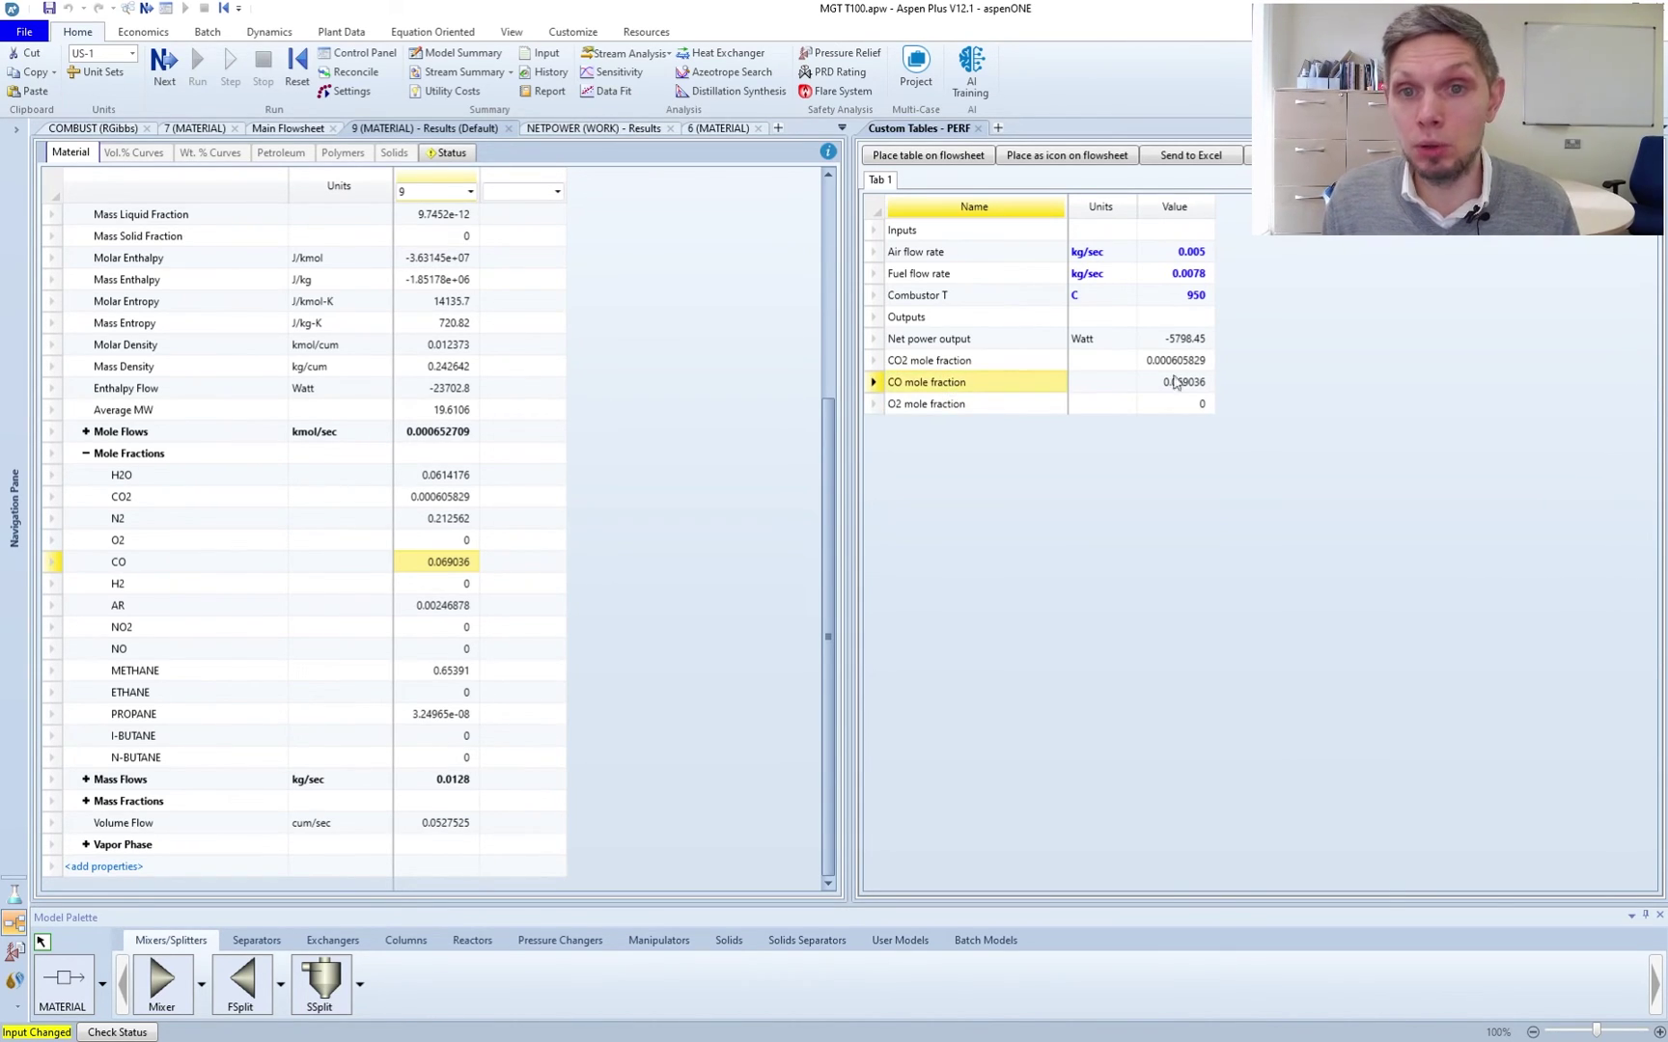
left_click(1175, 386)
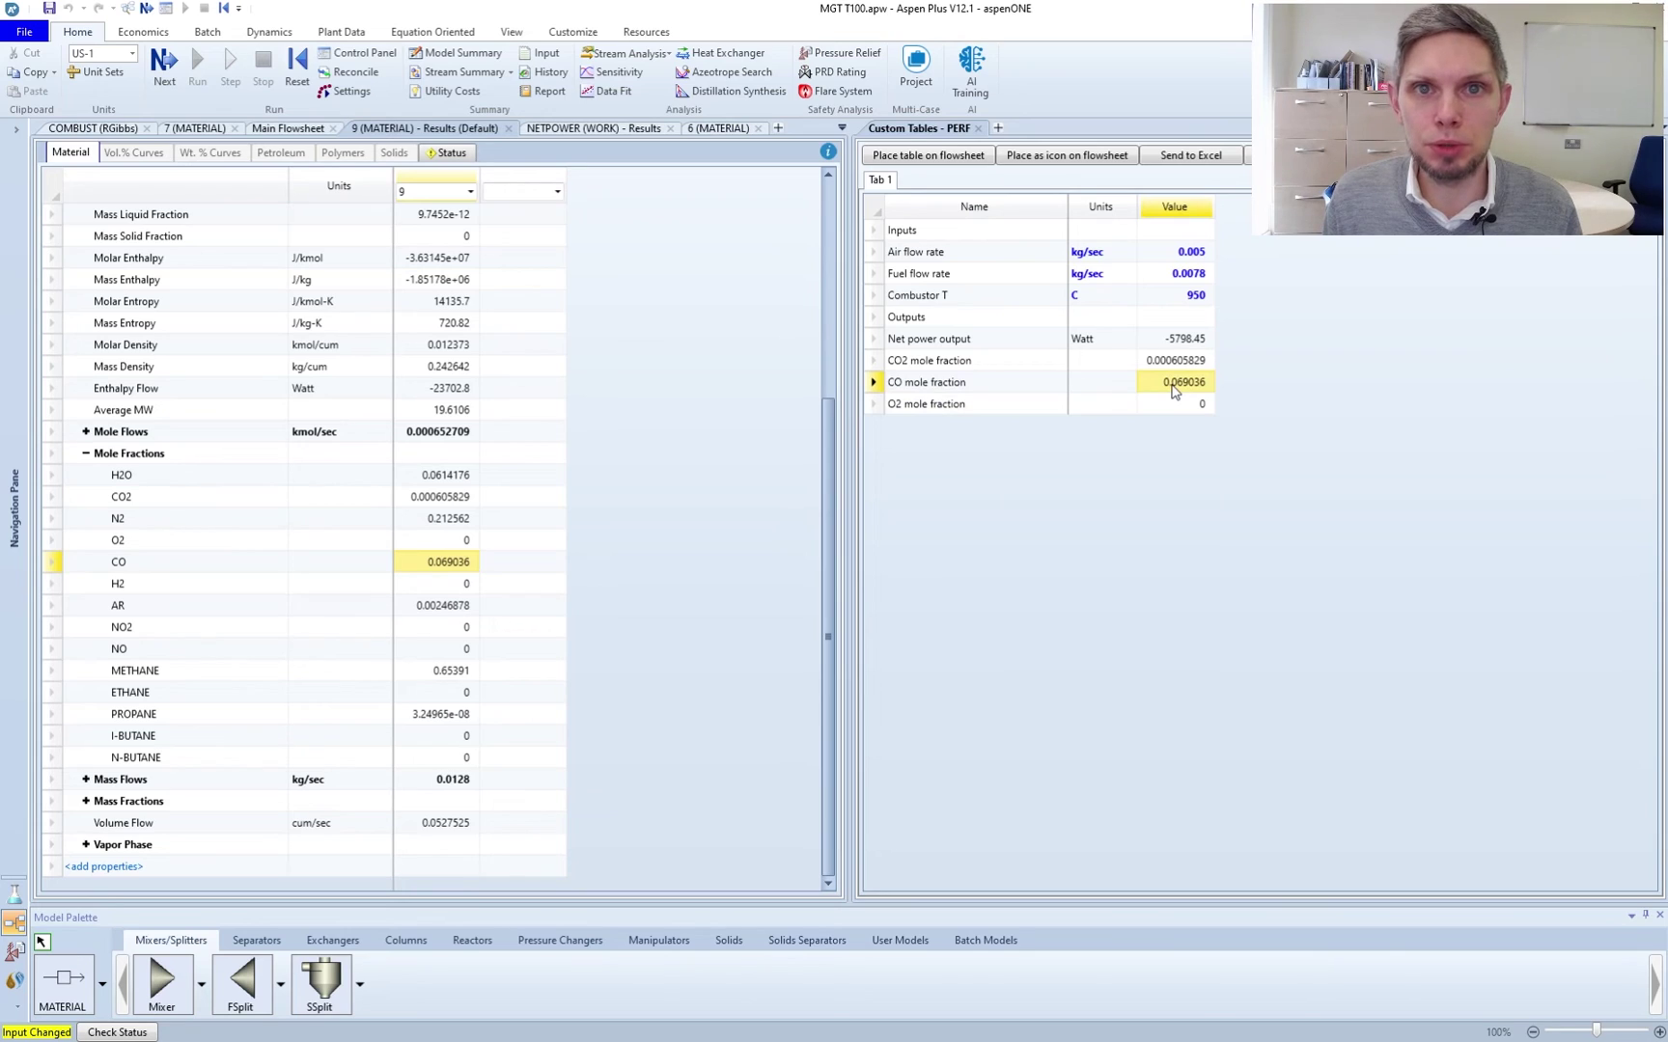
left_click(1201, 255)
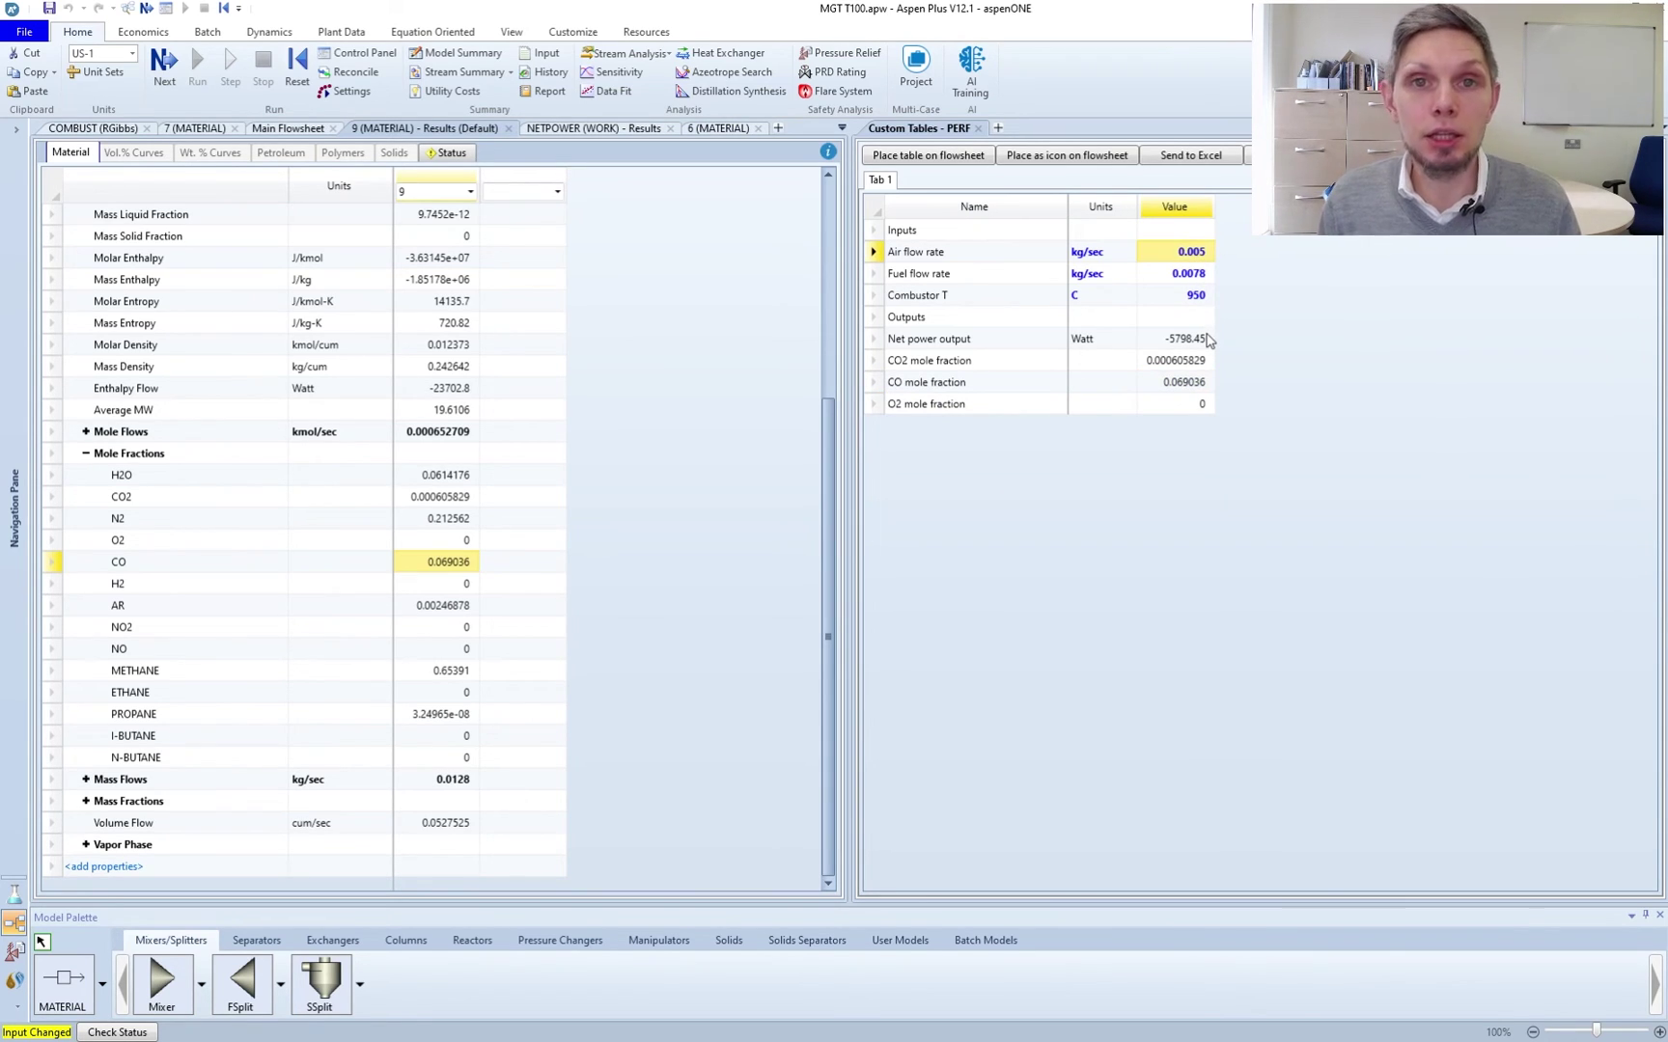